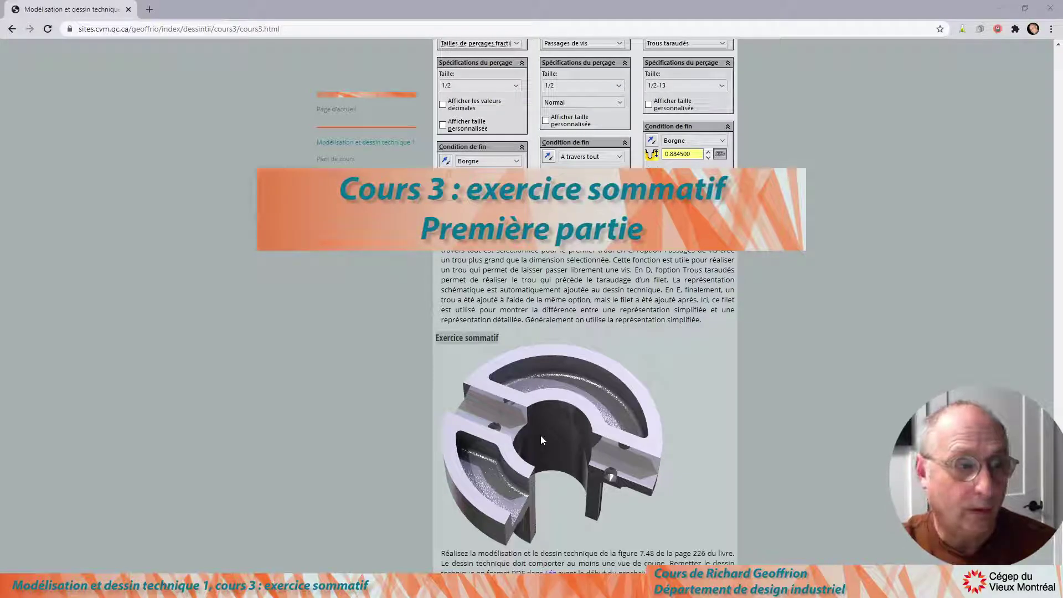
- Switch to SOLIDWORKS and close the finished part without saving its changes
key(alt+Tab)
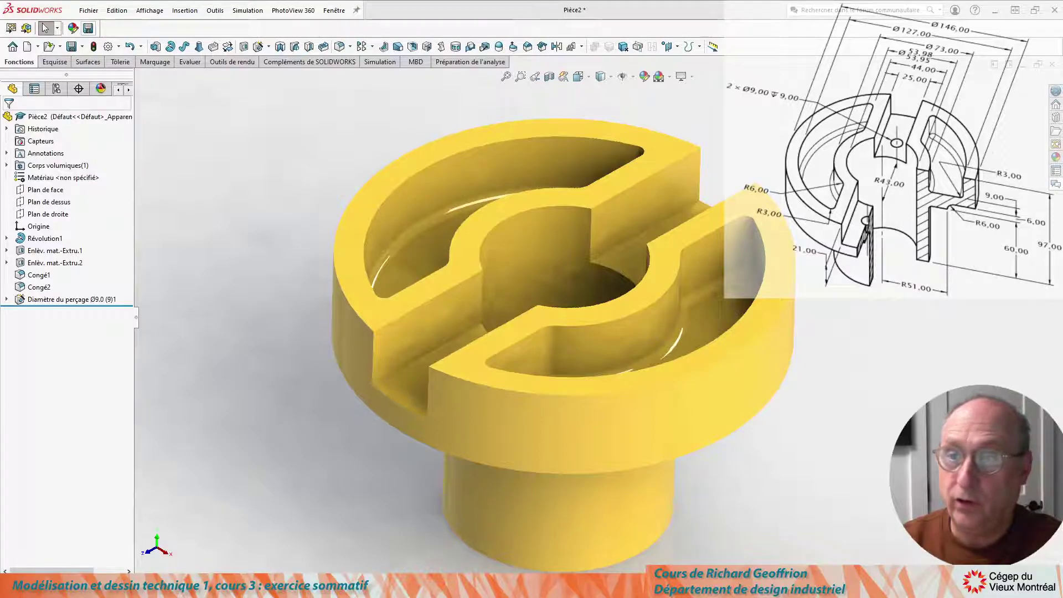
middle_drag(554, 272, 422, 249)
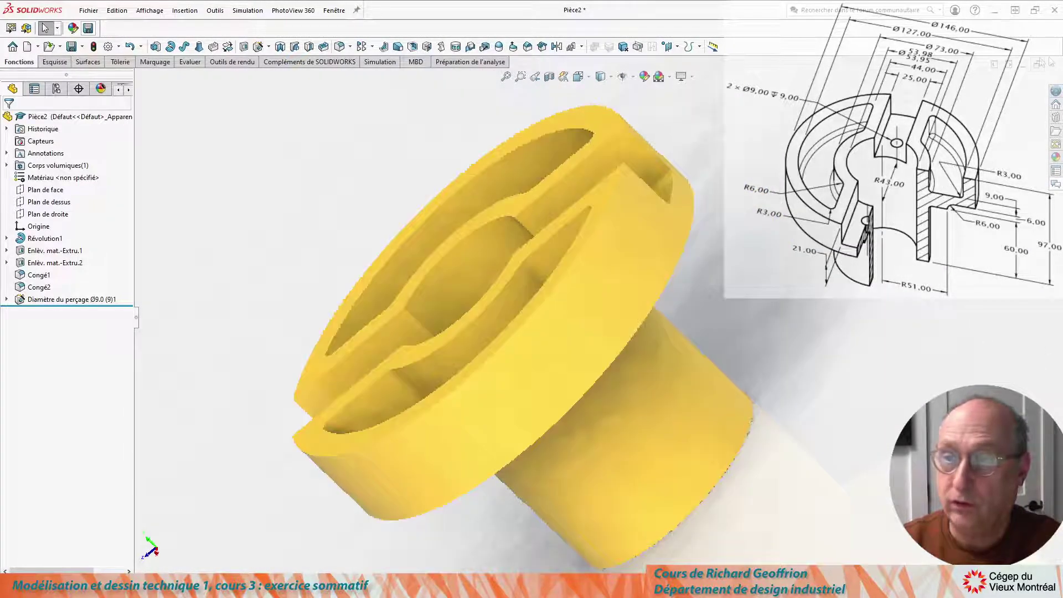
click(1052, 64)
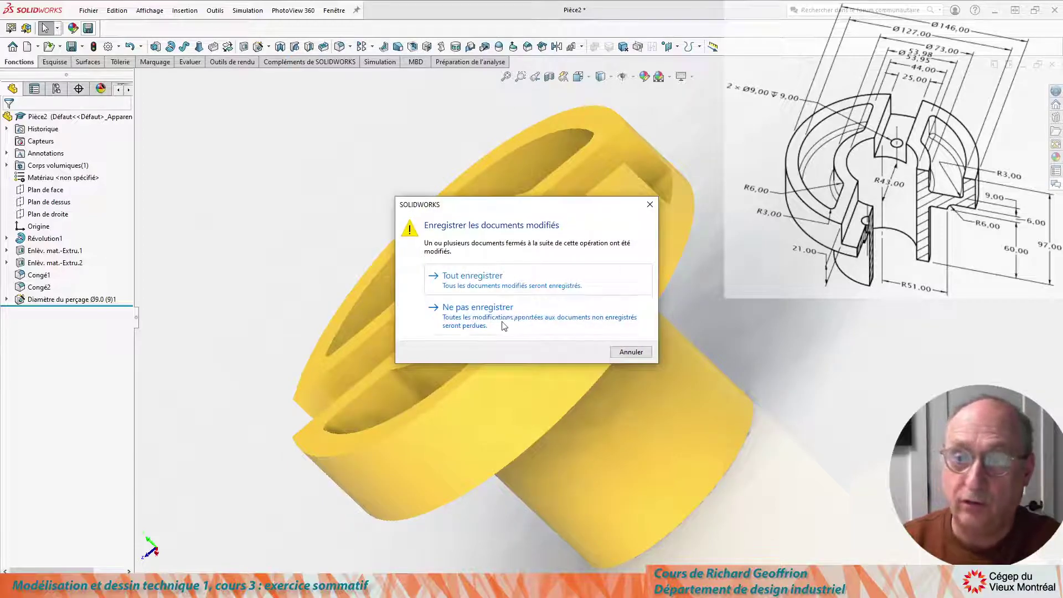
click(478, 310)
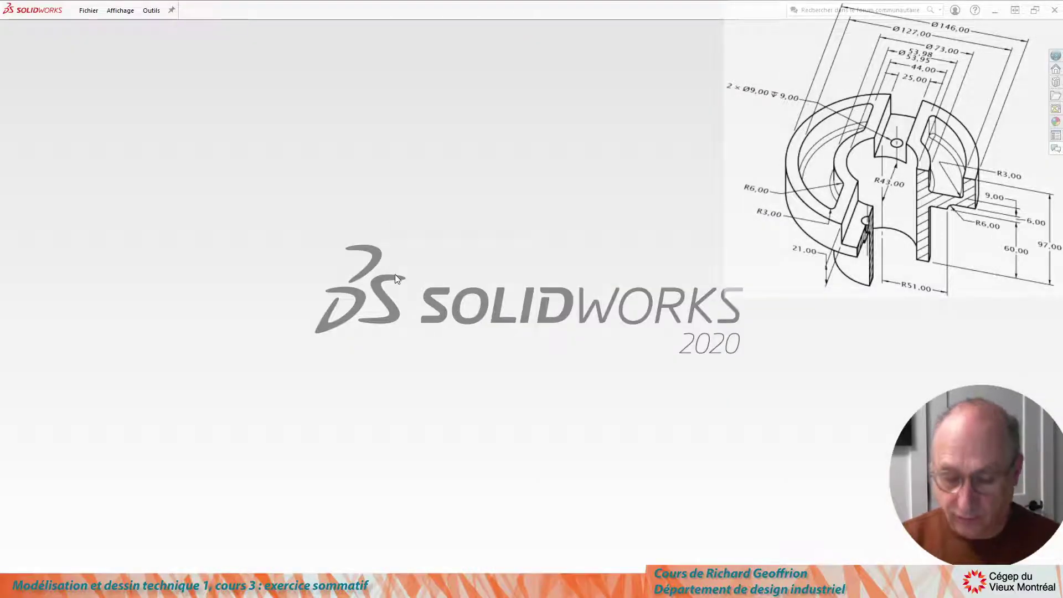
- Create a new part from the Modèle mm template and start a sketch on Plan de face
key(ctrl+n)
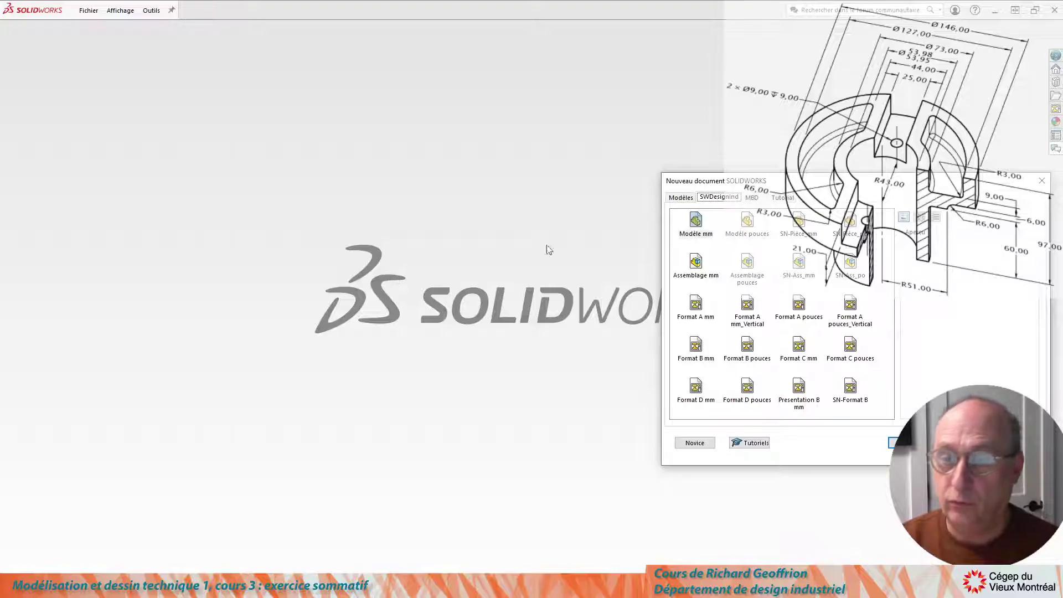
double_click(694, 221)
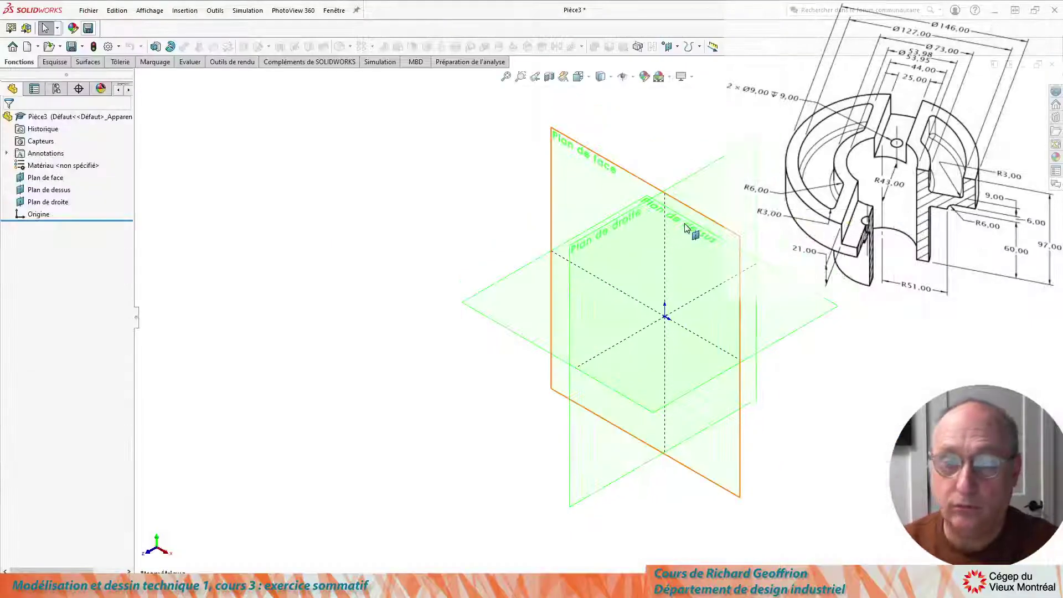
click(580, 175)
- Draw a vertical line about 25.6 mm long upward from the origin and convert it to construction geometry
key(l)
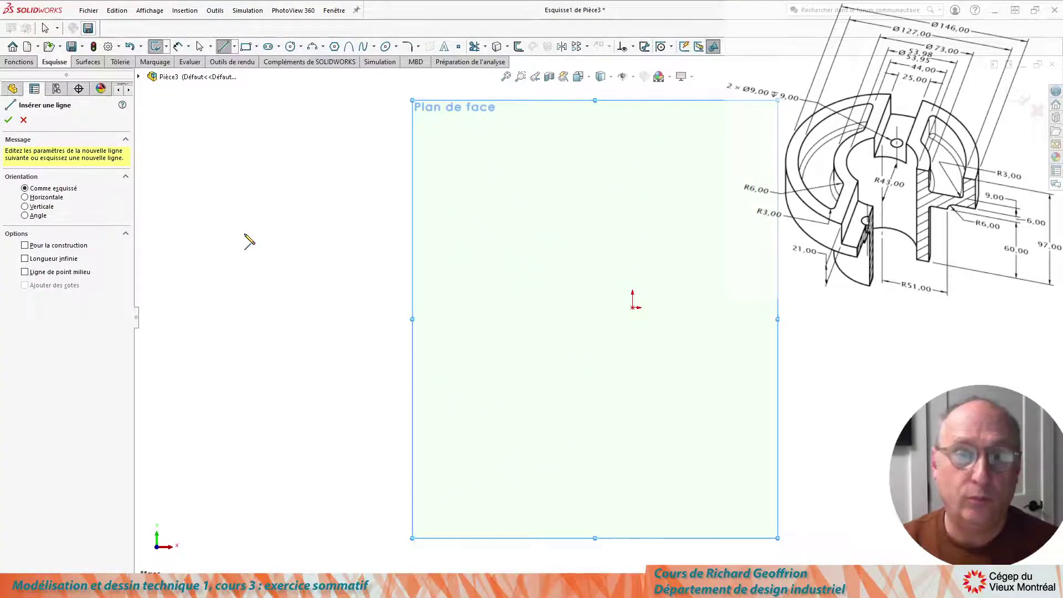
click(632, 307)
click(633, 147)
key(Escape)
key(Escape)
click(632, 183)
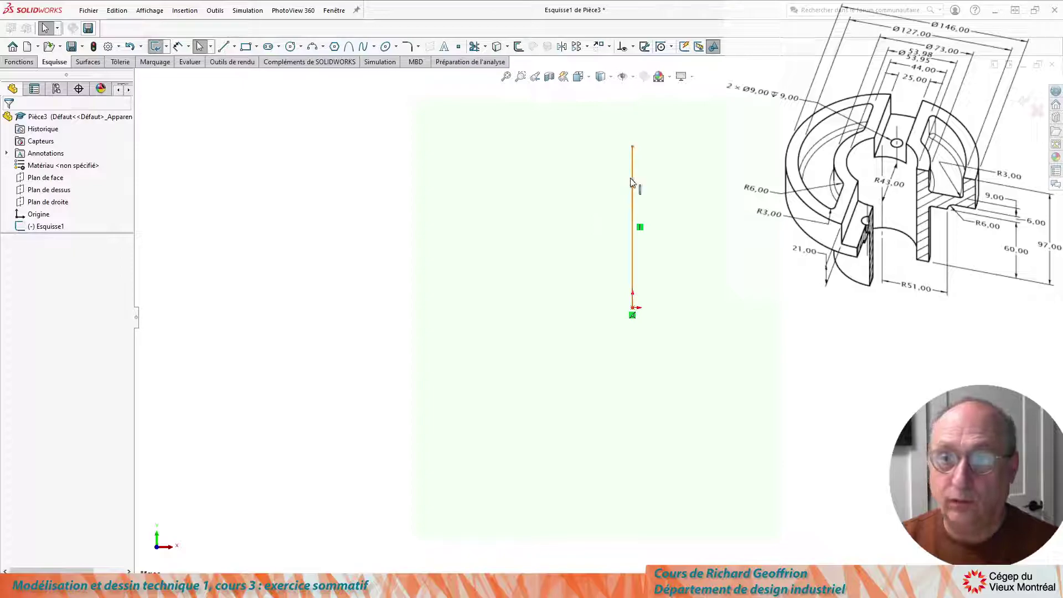
click(25, 295)
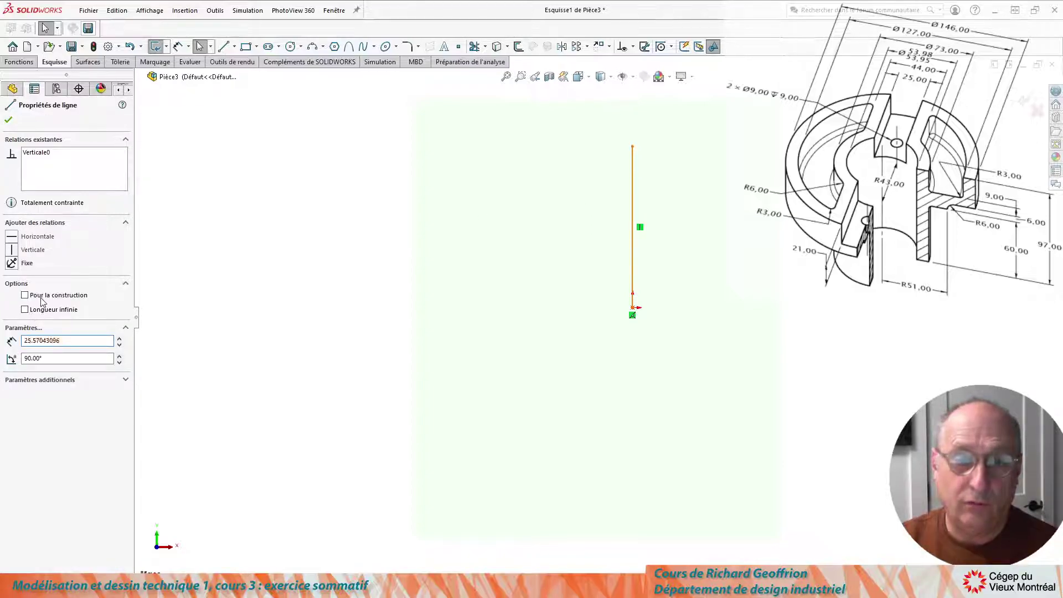
click(8, 119)
- Move the centerline's free endpoint to about 39.4 mm below the origin, keeping the line vertical
scroll(595, 299, up, 1)
scroll(663, 268, down, 3)
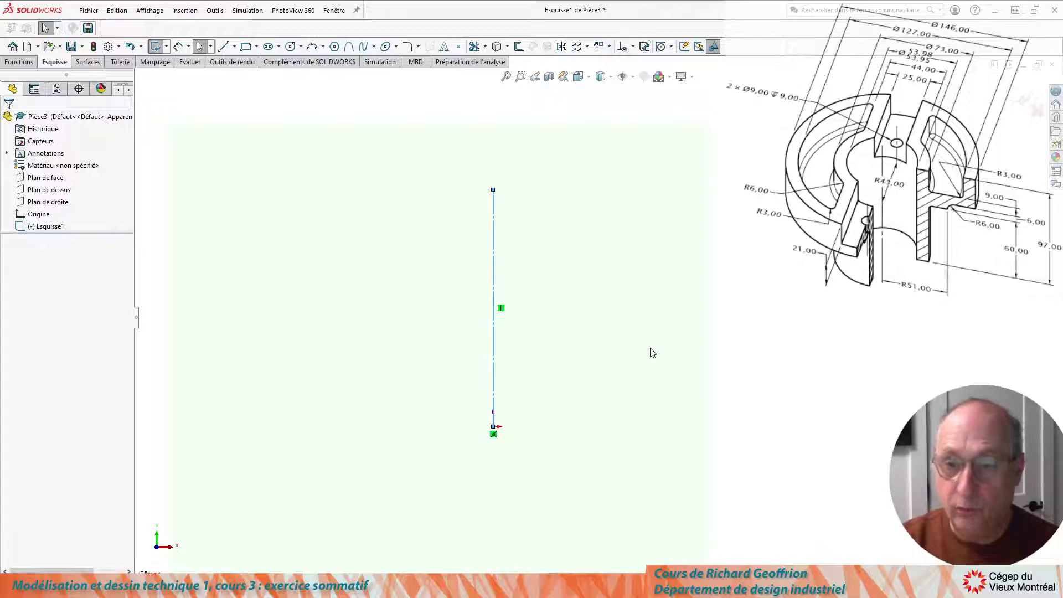
key(l)
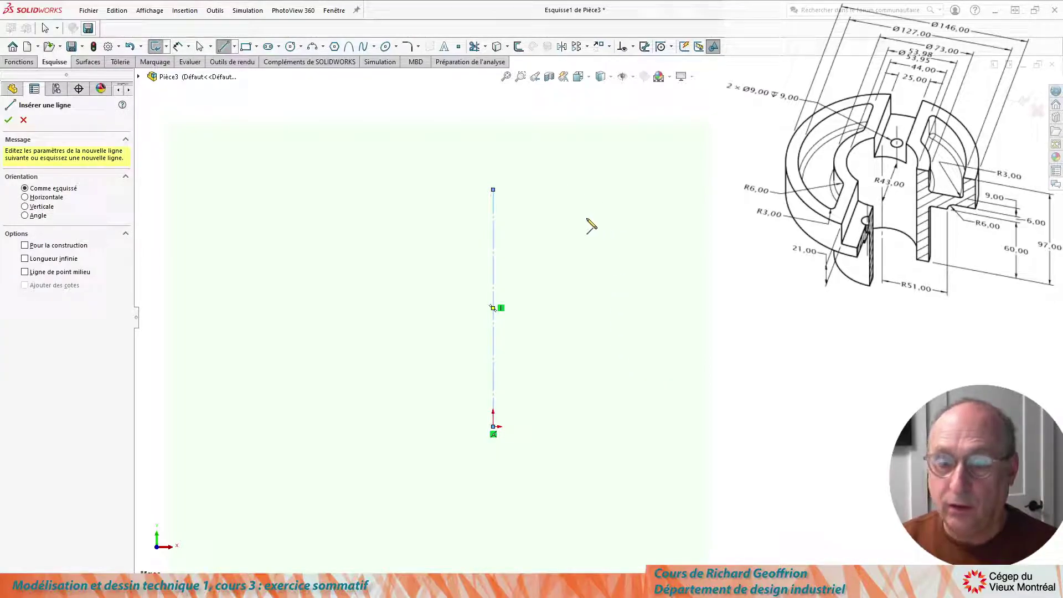
scroll(603, 431, up, 2)
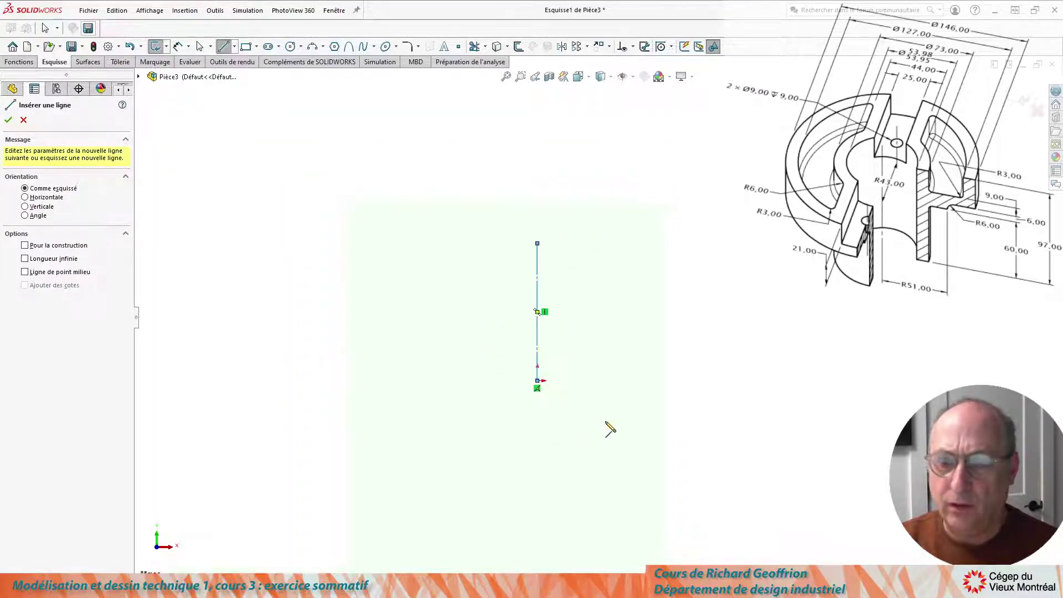
key(Escape)
drag(537, 244, 537, 595)
scroll(570, 487, down, 3)
scroll(636, 435, up, 3)
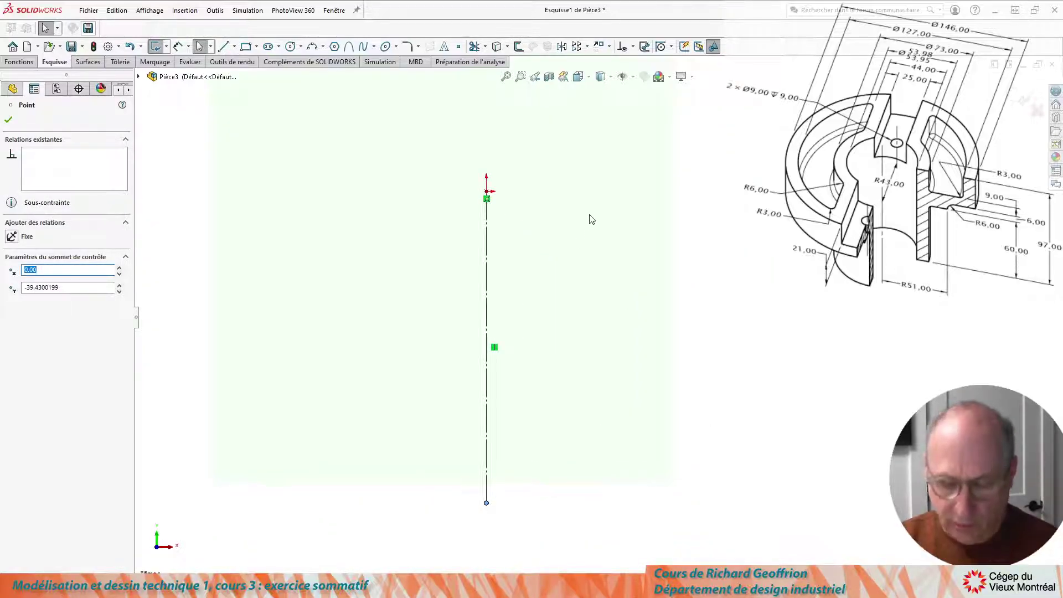
- Sketch the hub profile: an inner vertical about 40 mm long starting level with the origin, a short bottom edge, a 24 mm outer vertical and a horizontal shoulder
key(l)
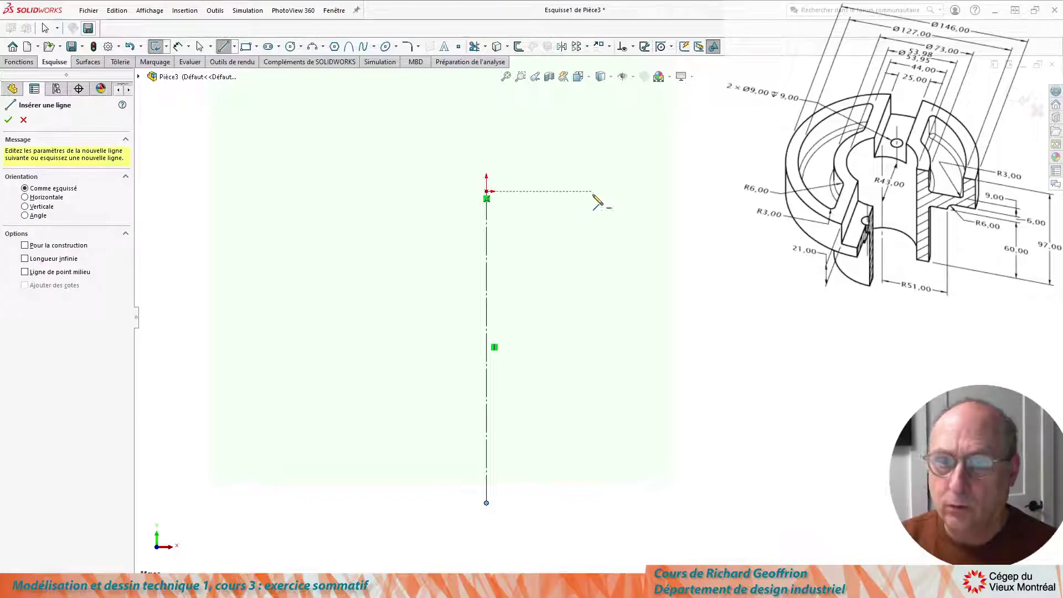
drag(612, 191, 613, 510)
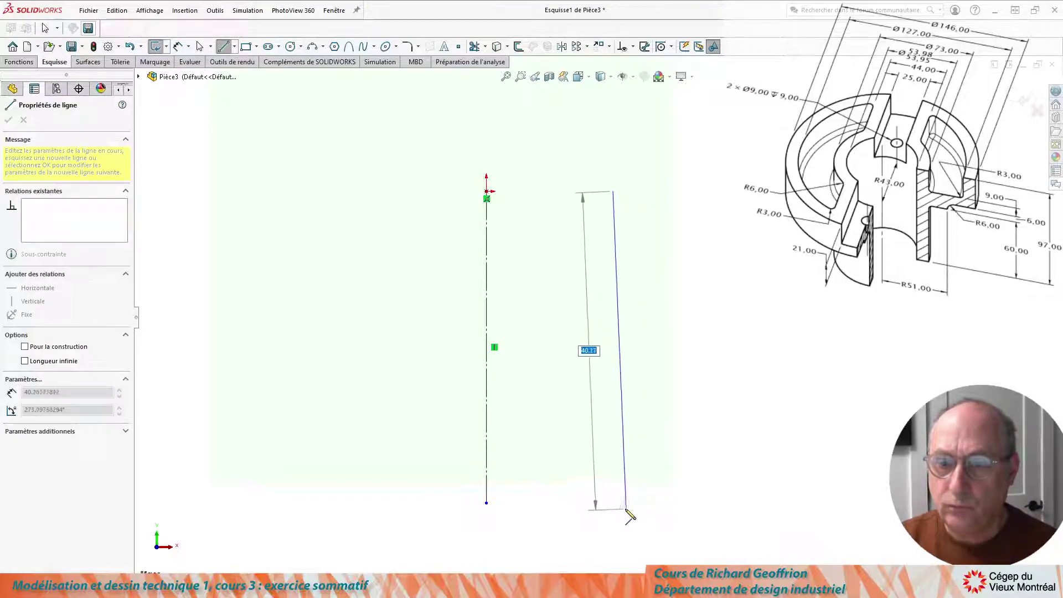
click(613, 511)
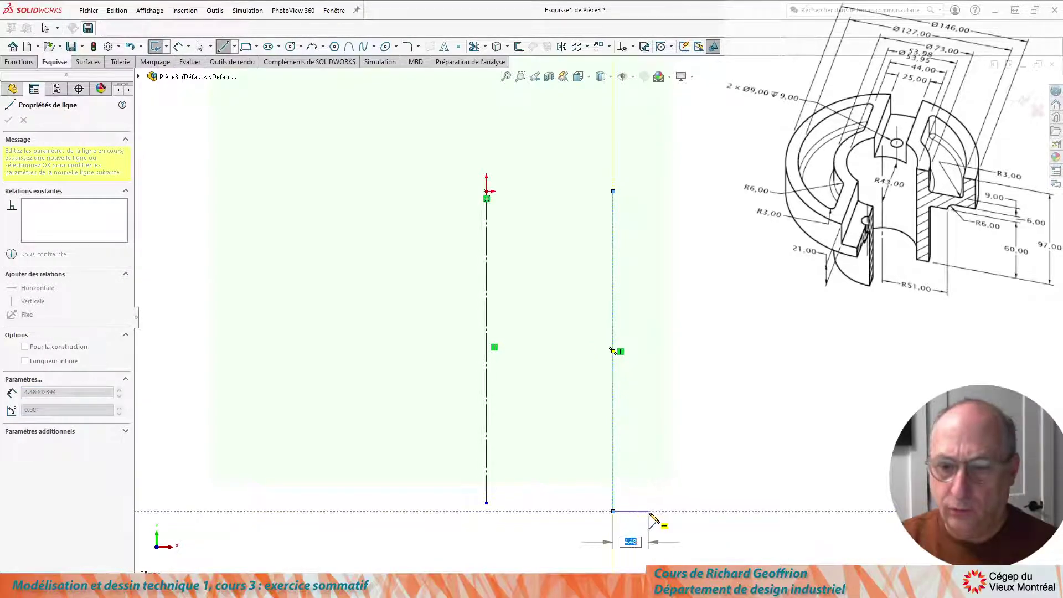
click(647, 511)
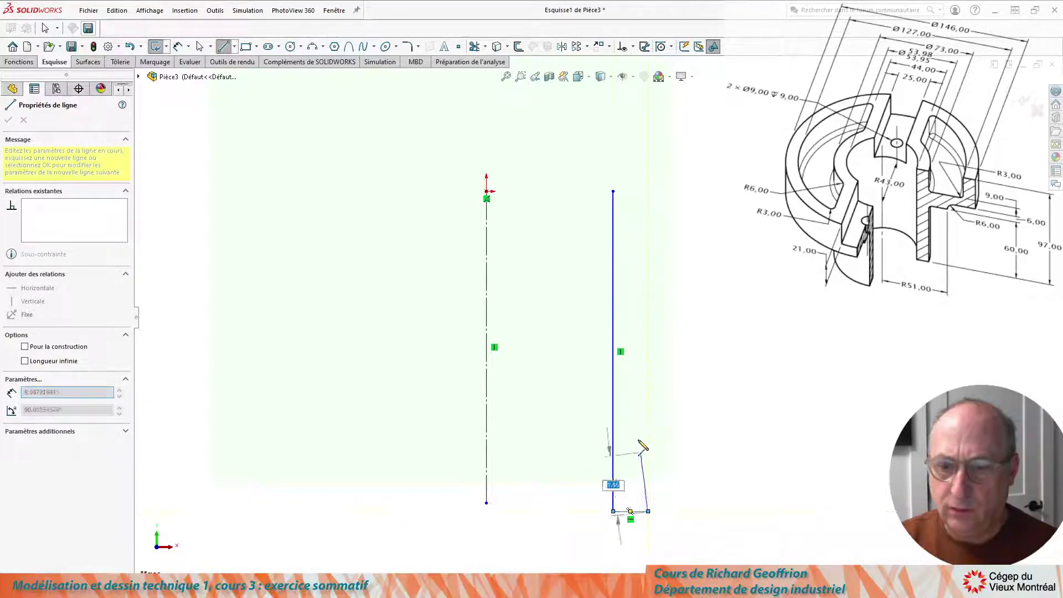
click(649, 322)
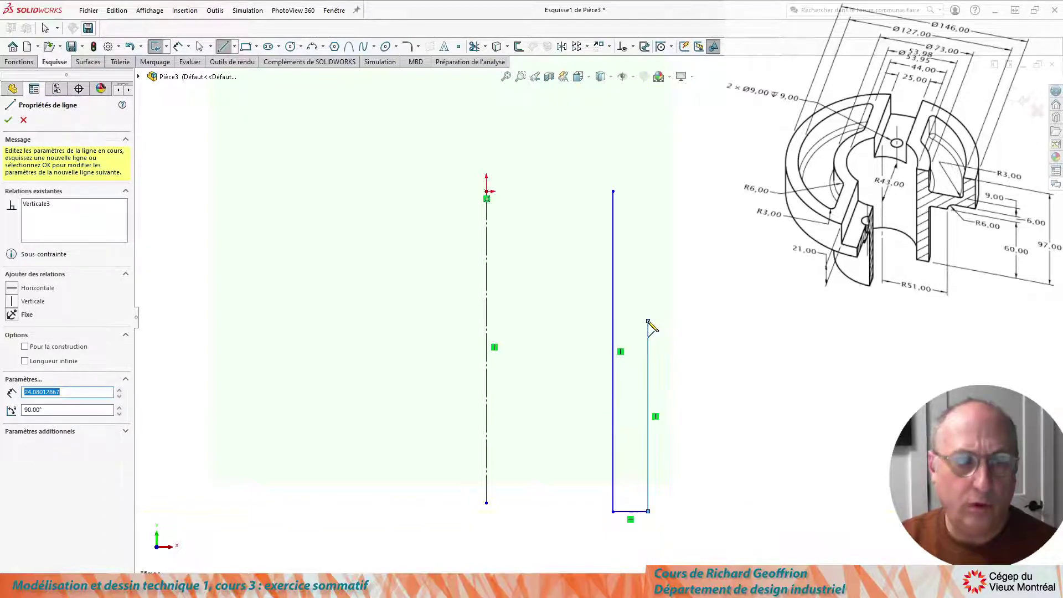
click(700, 322)
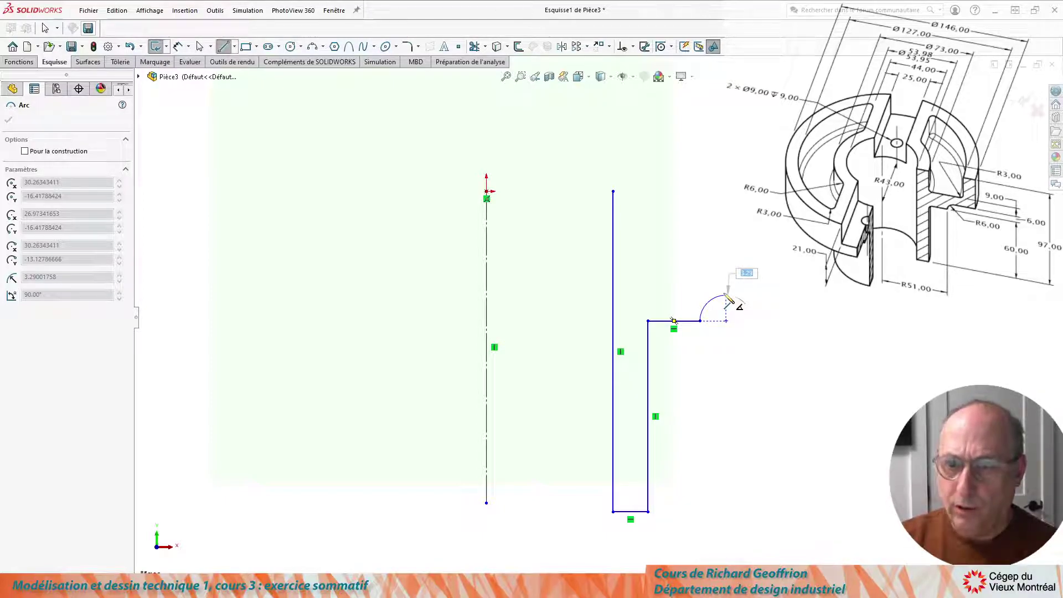
- Close the profile with a tangent arc of about 3.3 mm radius, a horizontal edge about 10 mm, a vertical about 13 mm and a top edge
click(726, 295)
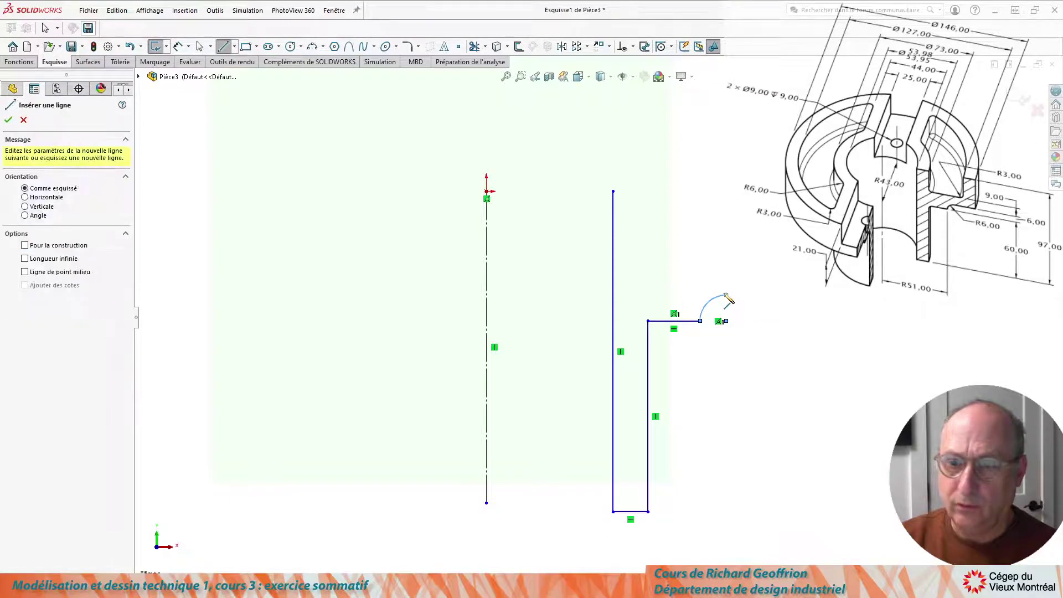
click(726, 296)
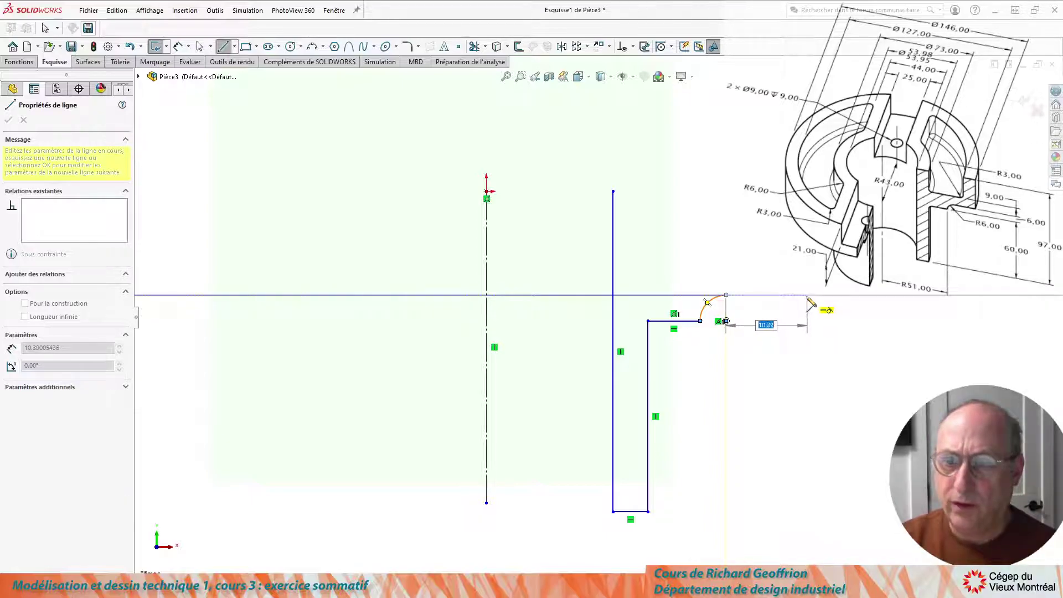
click(807, 296)
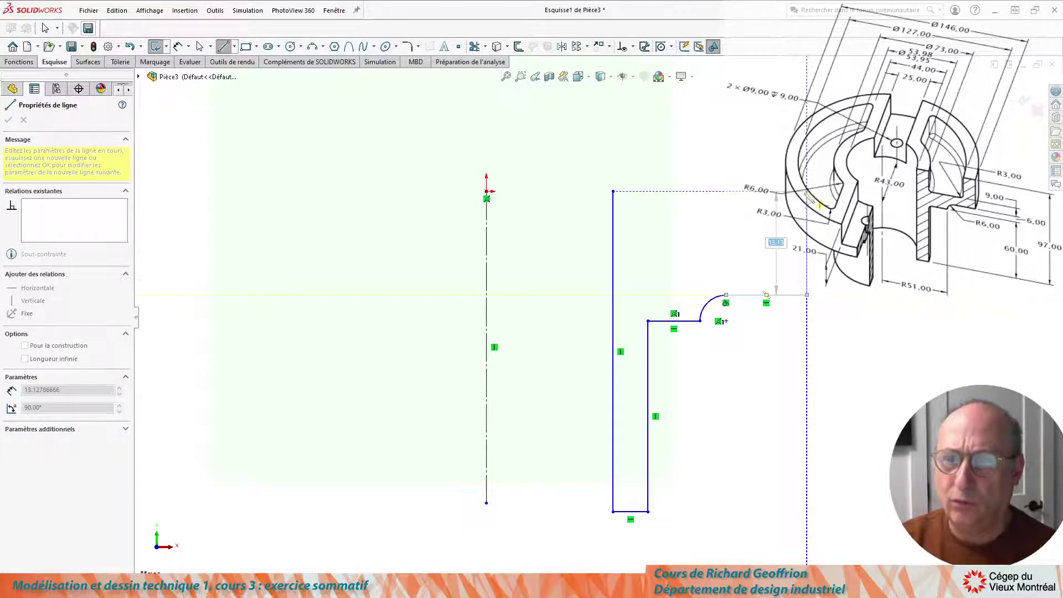
click(807, 191)
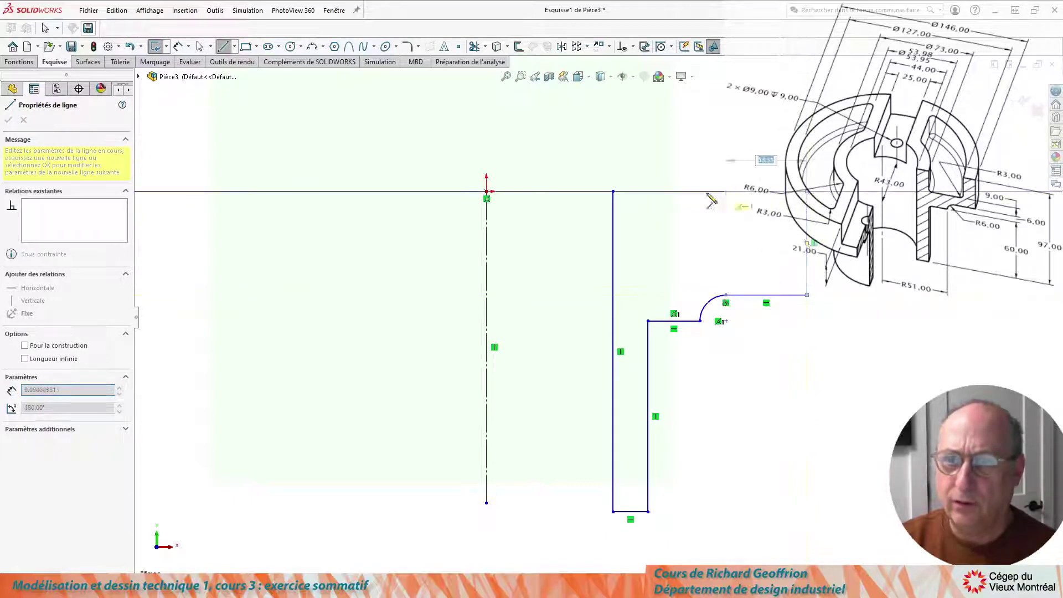
click(613, 191)
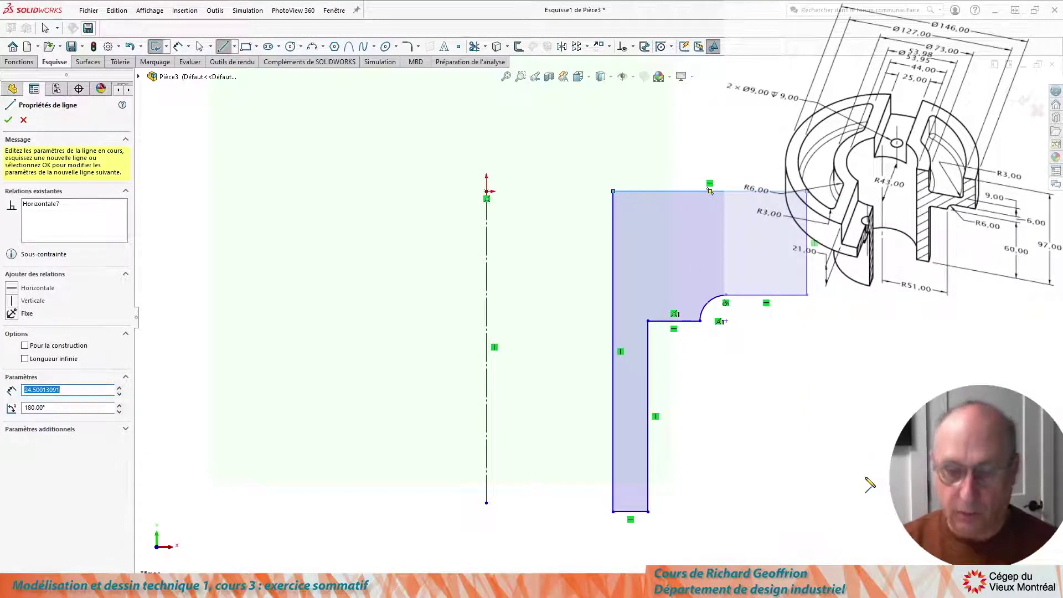
key(Escape)
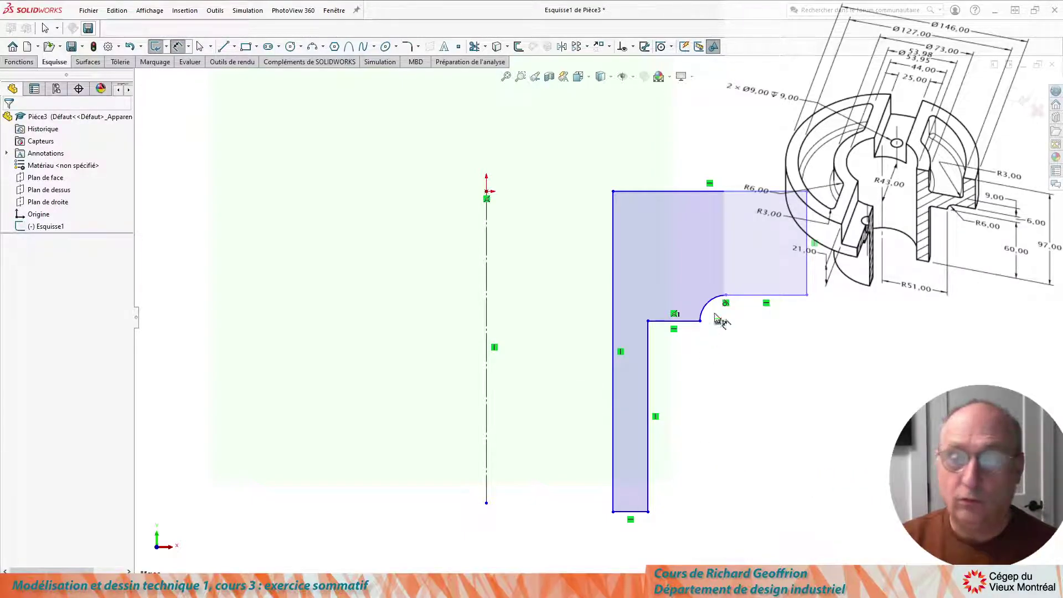
- Try to dimension the distance from the centerline to the profile's outer vertical edge as 146 mm, and undo it
drag(807, 212, 490, 222)
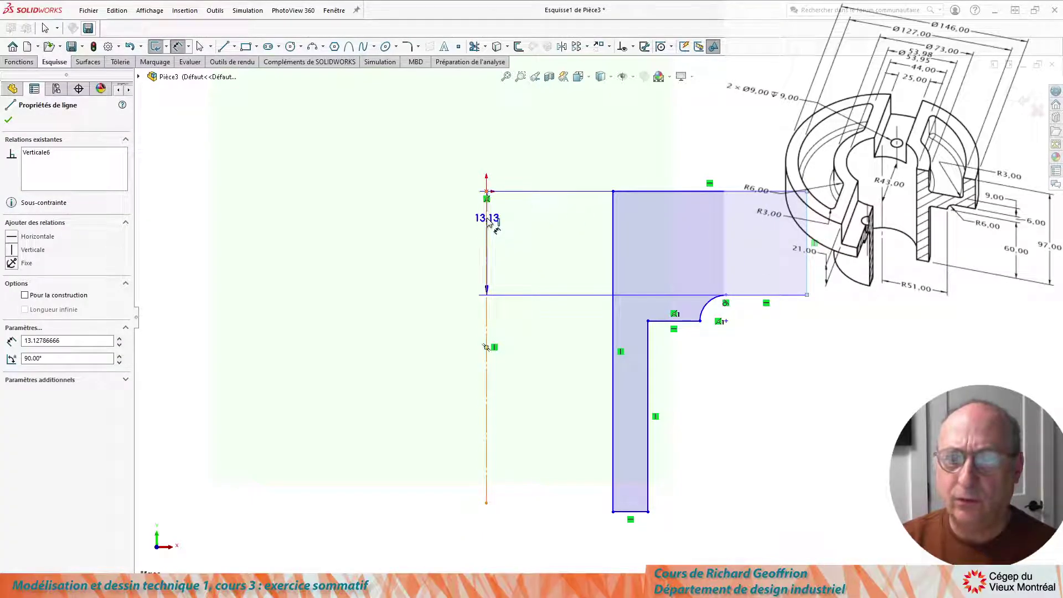
click(486, 219)
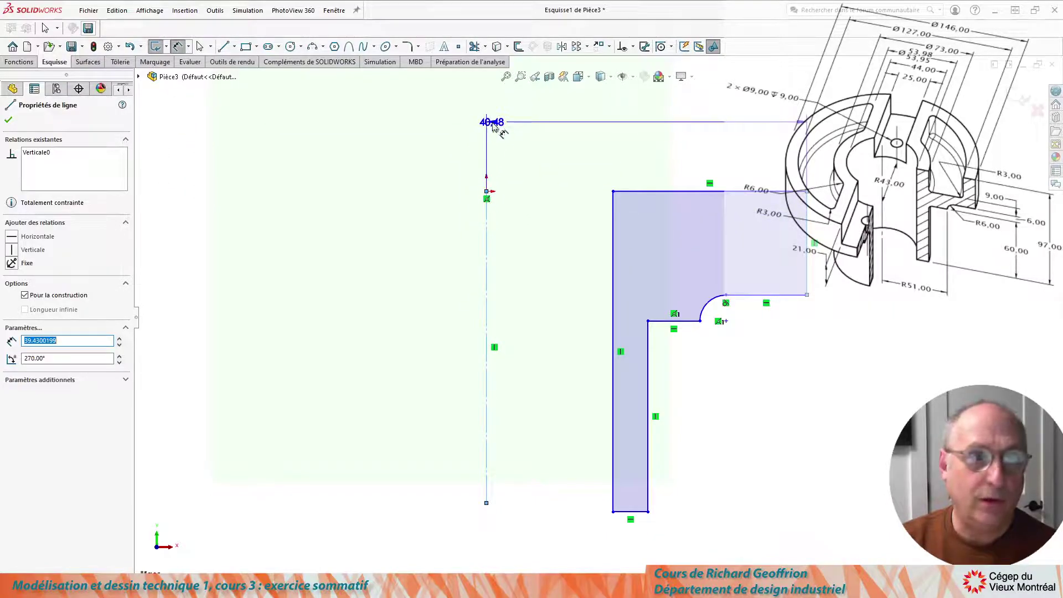
click(494, 130)
text(146)
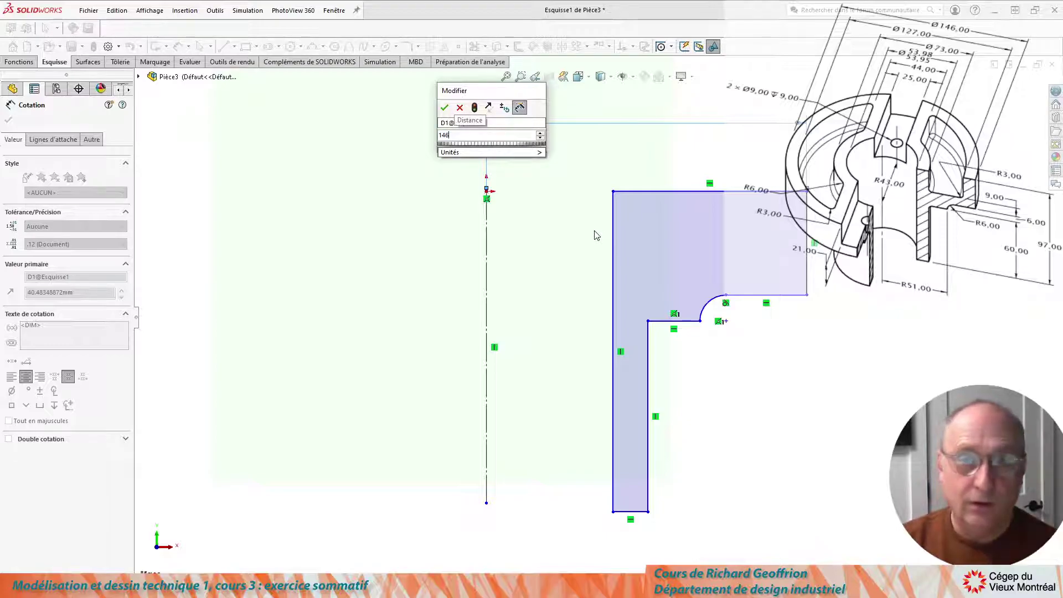
key(Return)
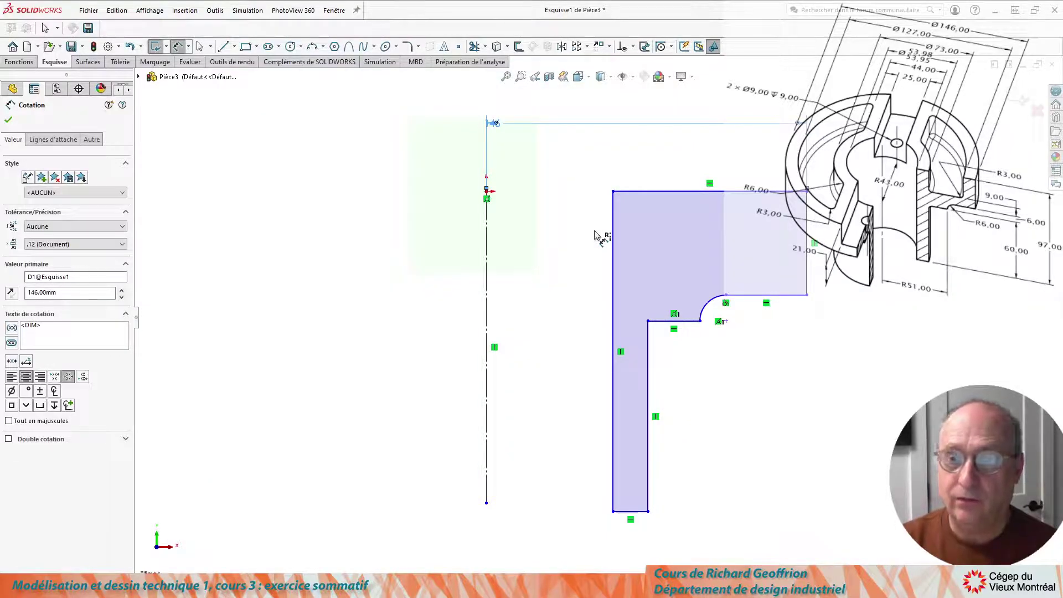
key(ctrl+z)
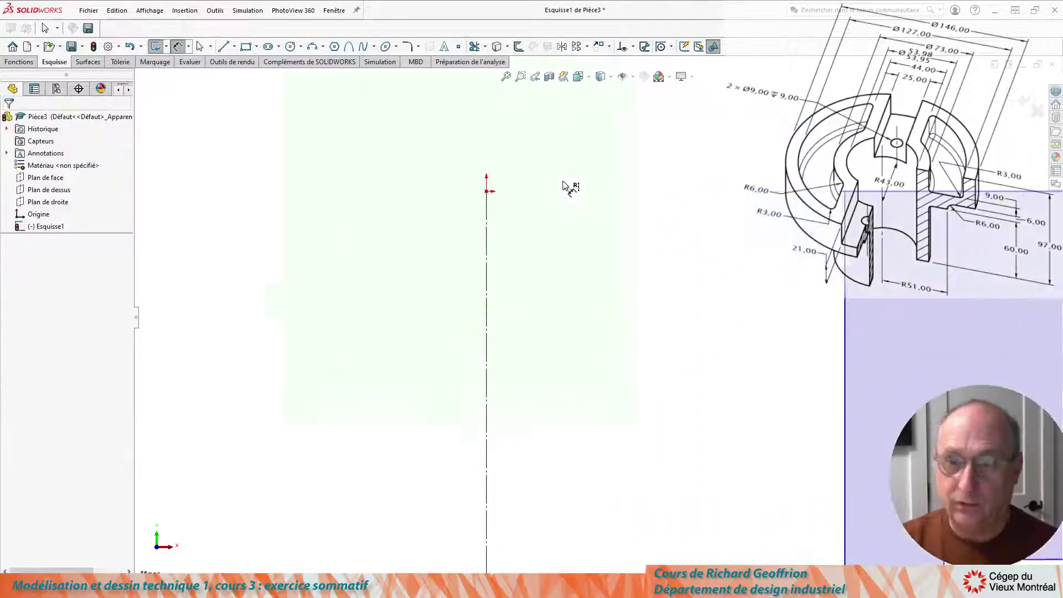
scroll(566, 183, up, 5)
scroll(566, 184, down, 2)
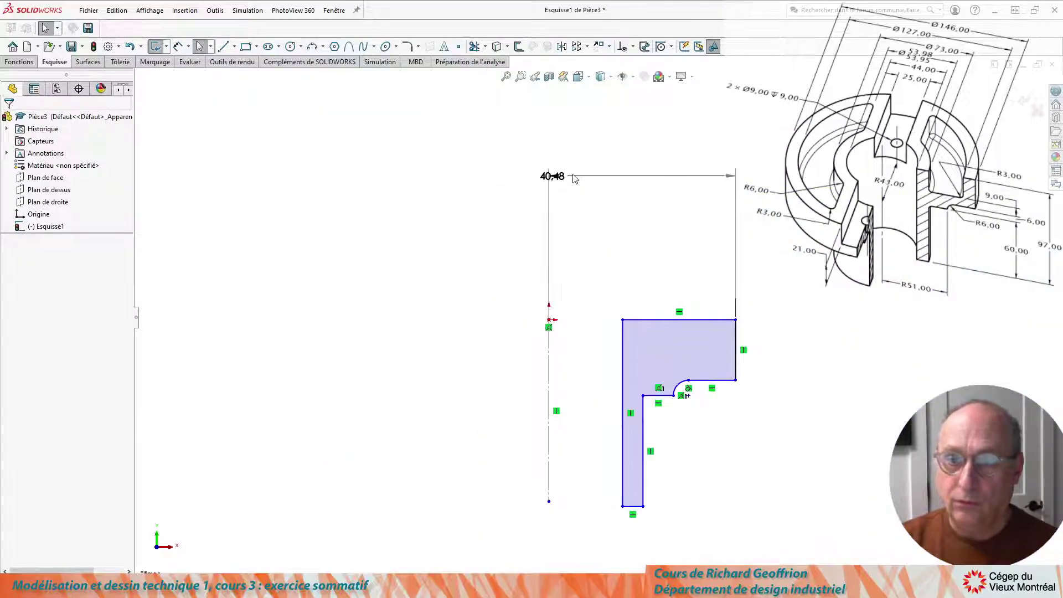
mouse_move(556, 179)
mouse_down()
mouse_move(616, 219)
mouse_move(592, 234)
mouse_move(506, 242)
mouse_move(599, 237)
mouse_up()
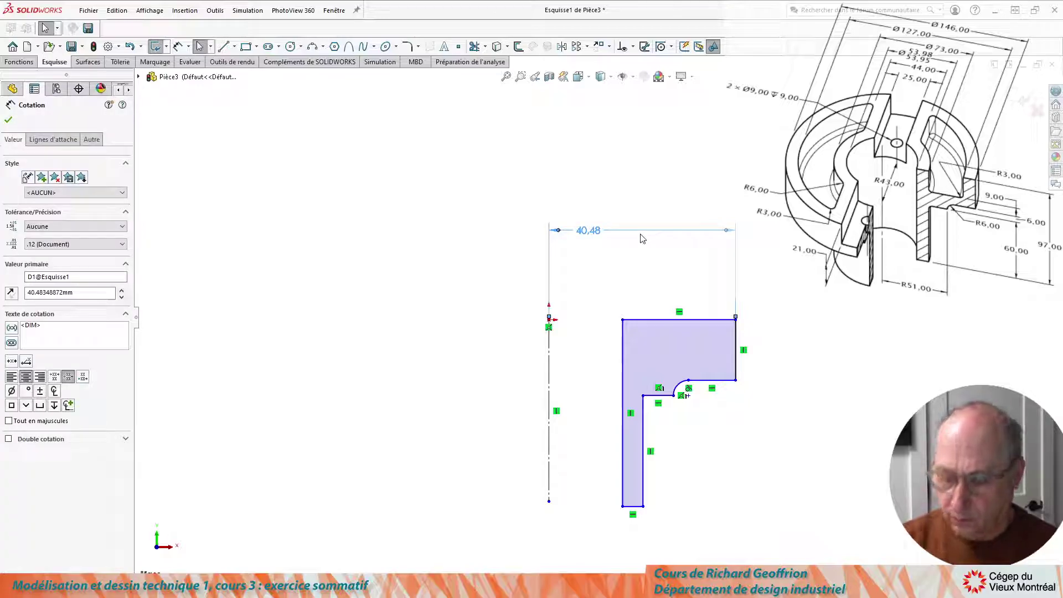
key(ctrl+z)
- Dimension the profile's outer vertical edge as a 146 mm diameter about the centerline
key(d)
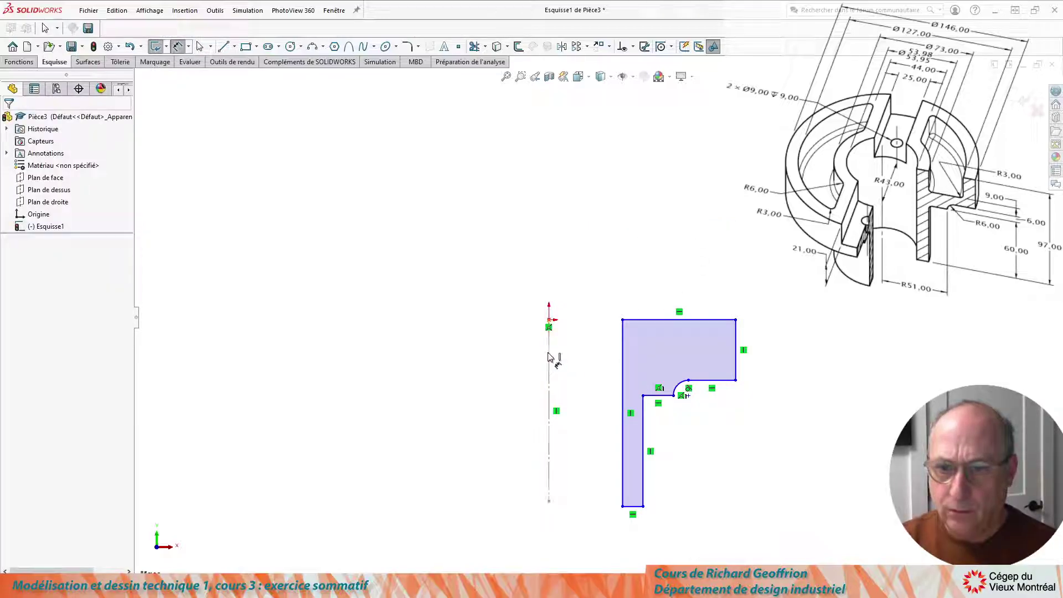
click(547, 357)
click(737, 342)
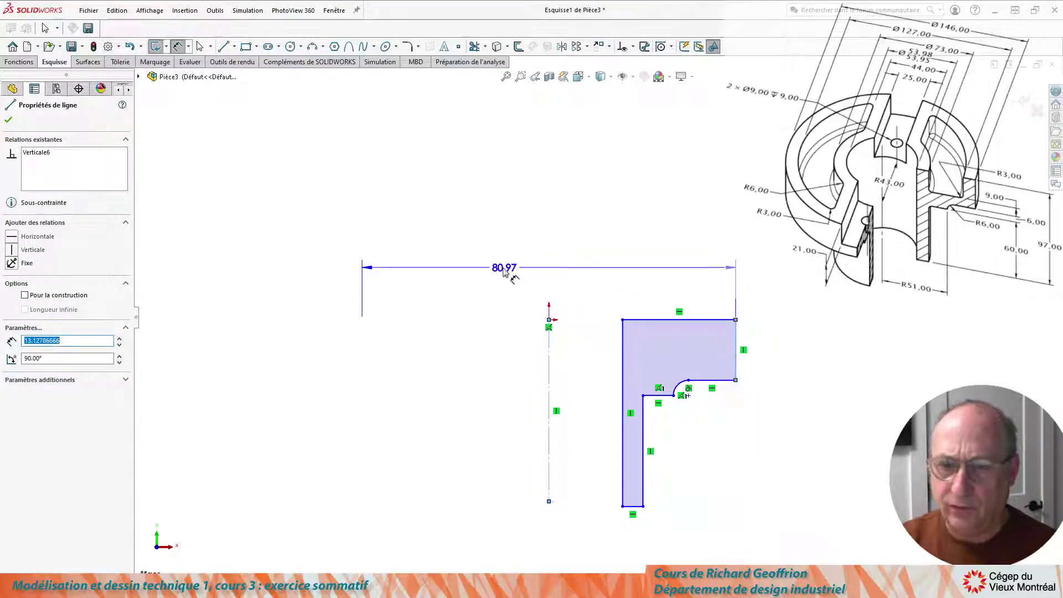
click(533, 272)
text(146)
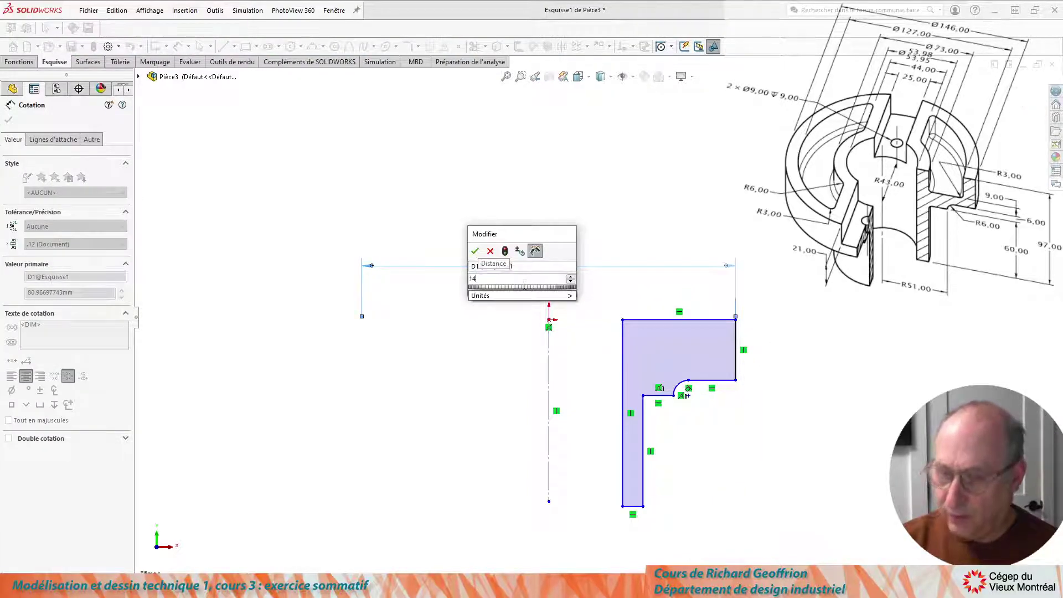
key(Return)
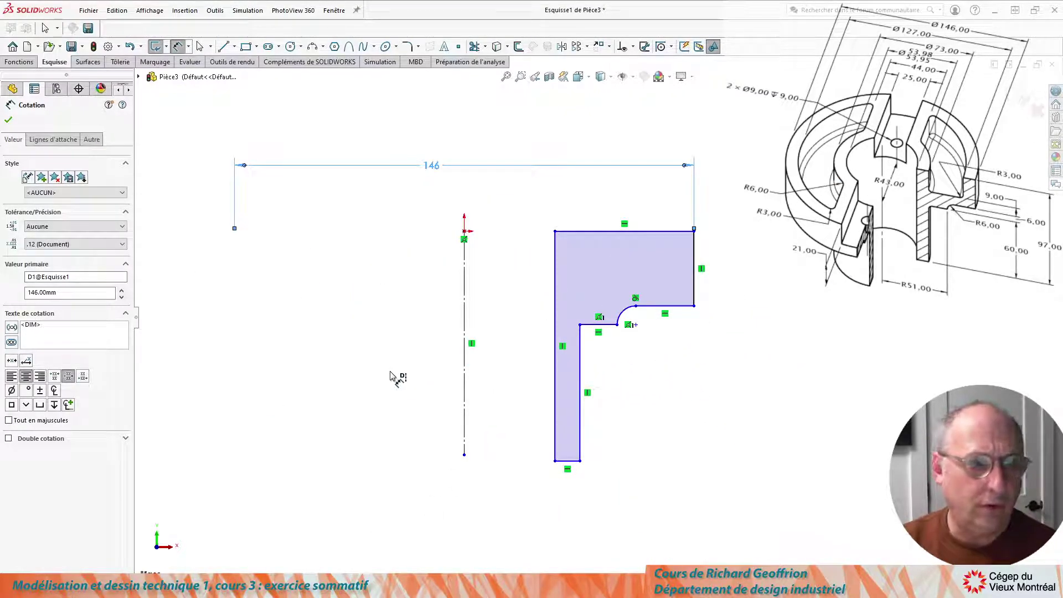
- Dimension the overall height between the profile's top and bottom edges as 97 mm
click(609, 232)
click(570, 461)
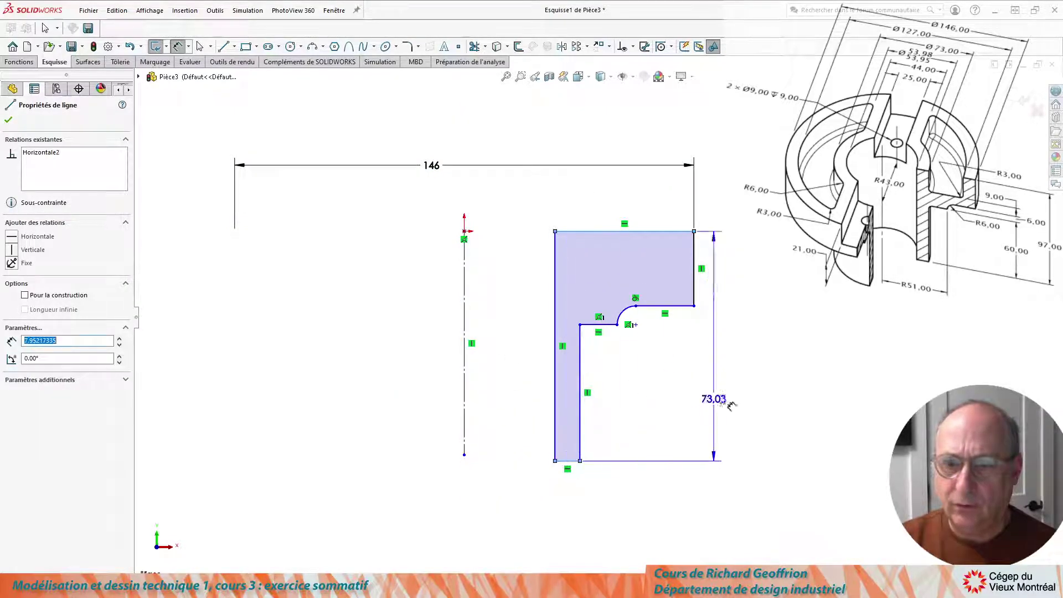
click(784, 315)
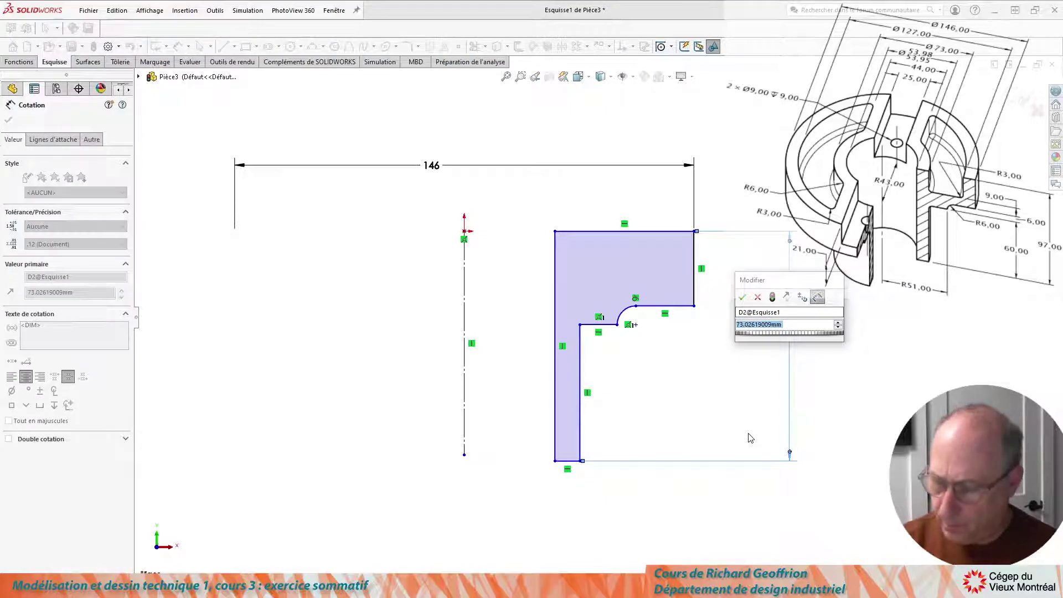
text(97)
key(Return)
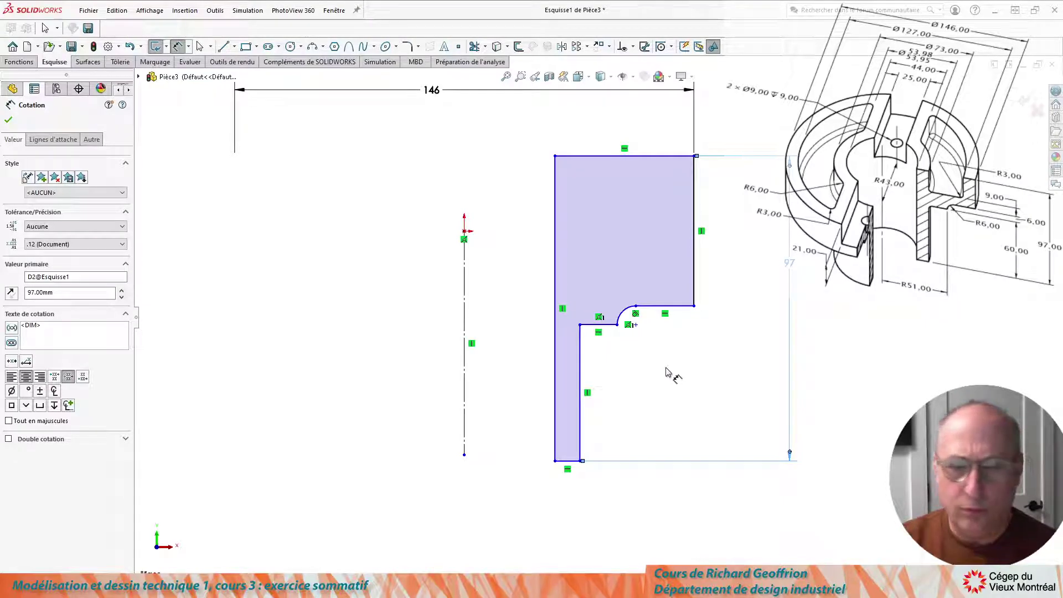
- Set the height from the profile's bottom edge to the lower horizontal shoulder to 60 mm
click(569, 460)
click(609, 325)
click(757, 382)
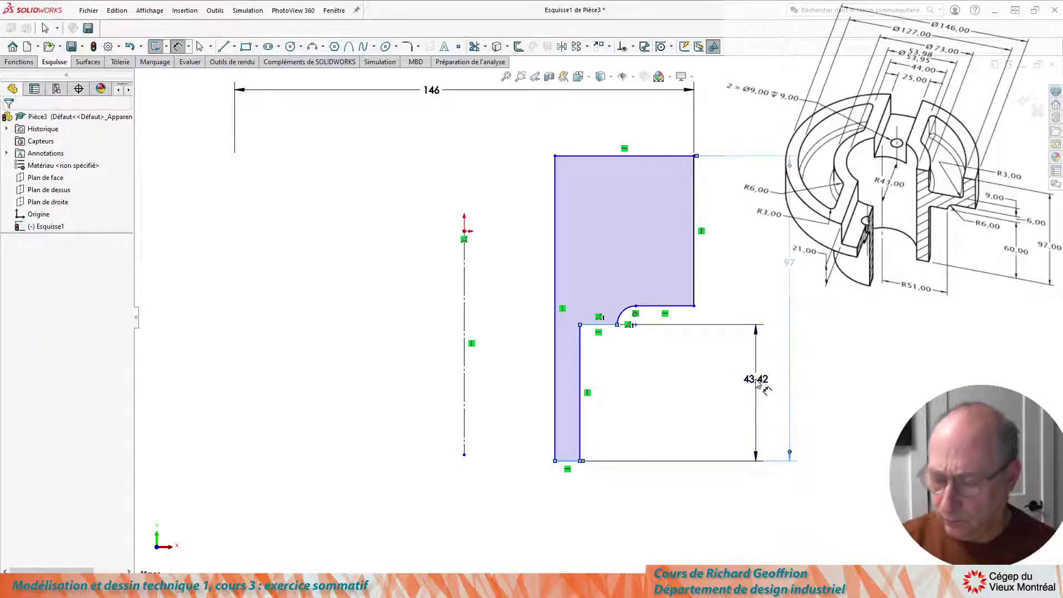
text(60)
key(Return)
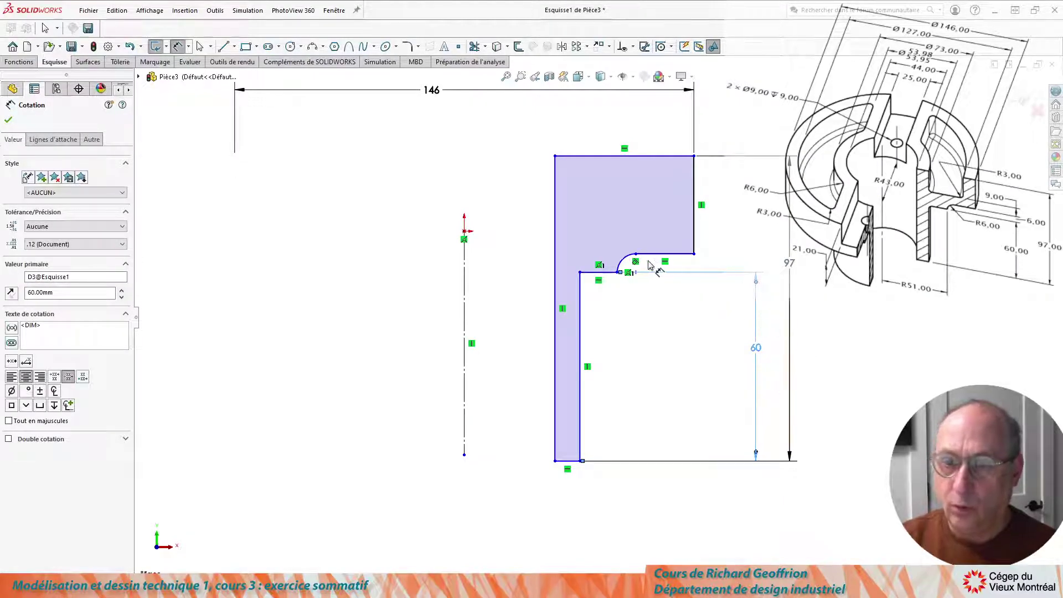
- Dimension the arc between the two horizontal shoulders with a 6 mm radius
click(630, 263)
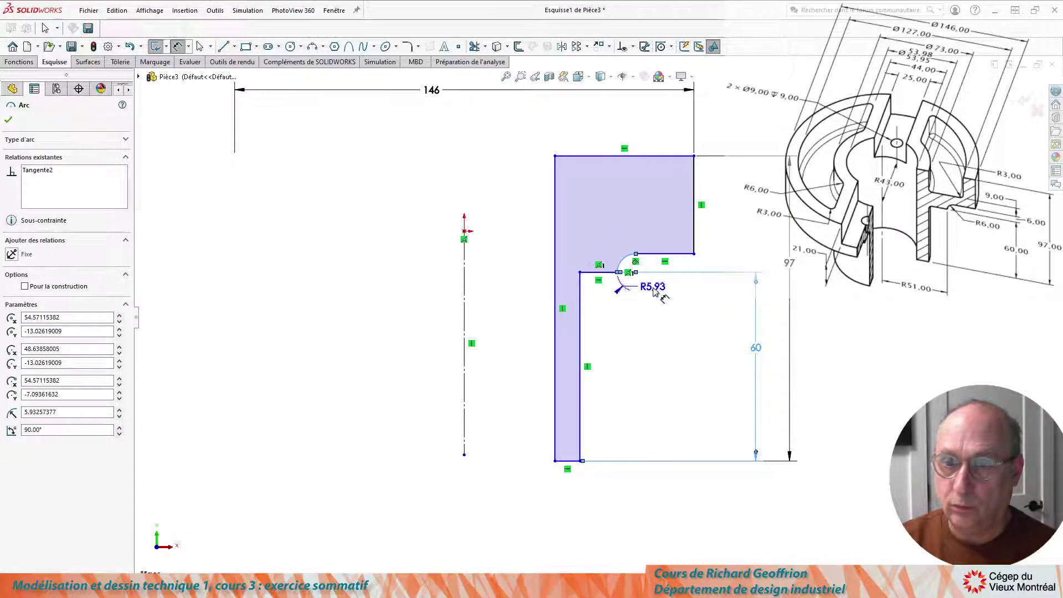
click(697, 318)
text(6)
key(Return)
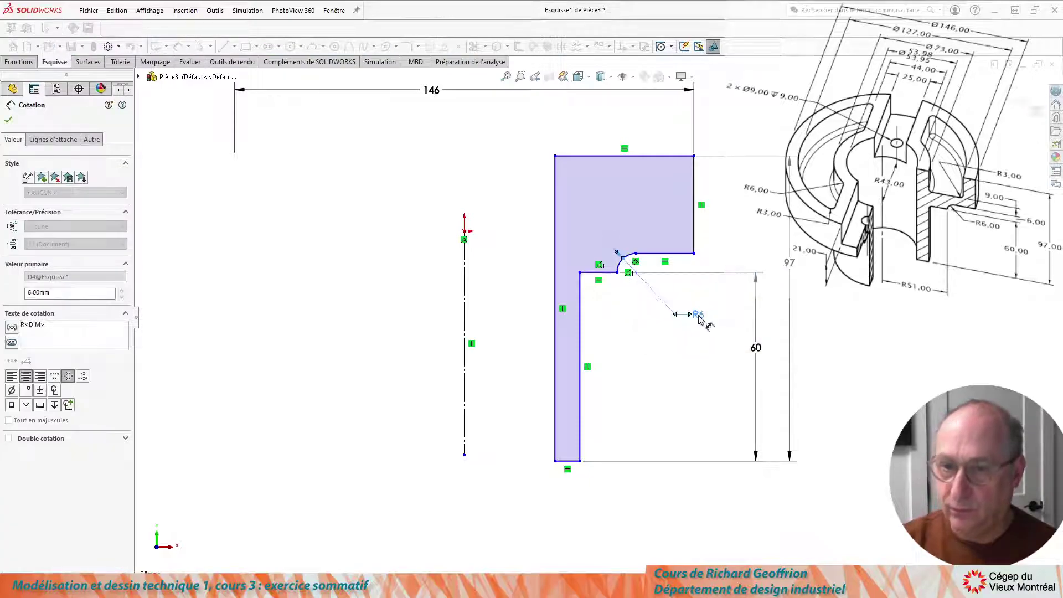
- Add the vertical distance between the two horizontal shoulder edges as a driven dimension
click(606, 275)
click(673, 253)
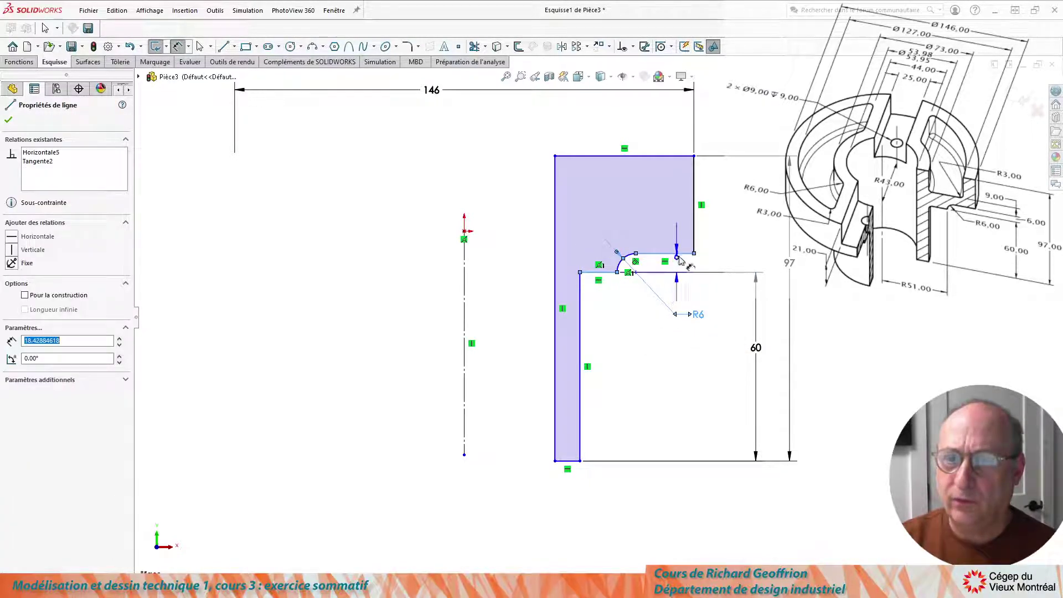
click(758, 243)
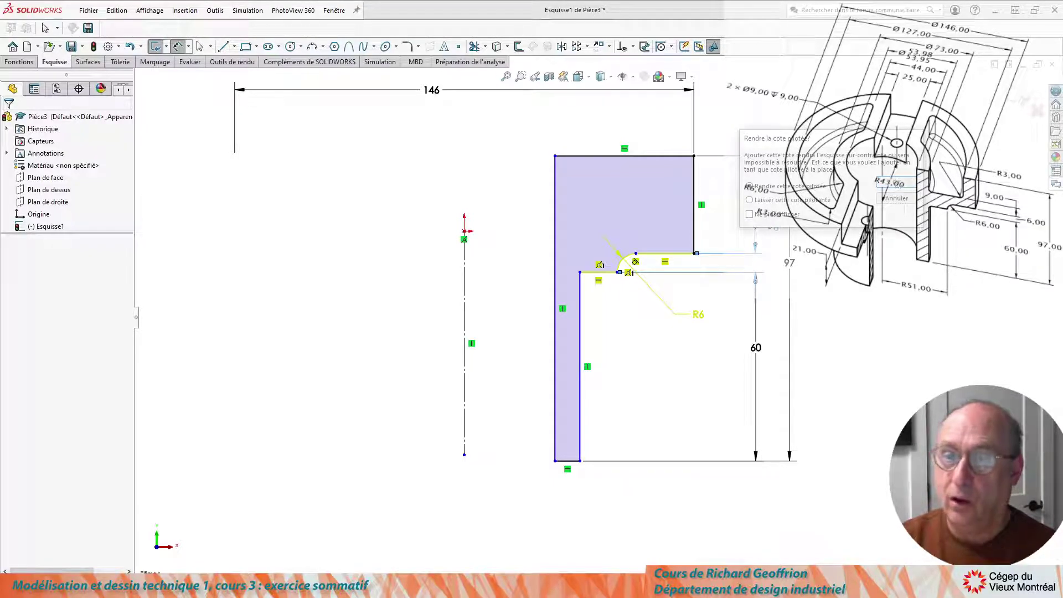
click(893, 184)
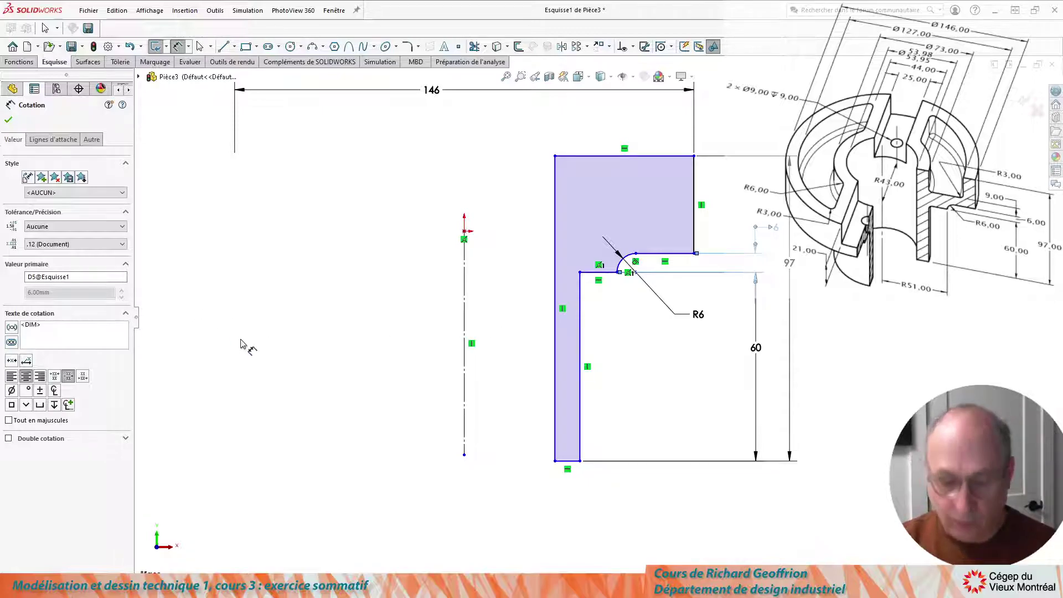
key(Escape)
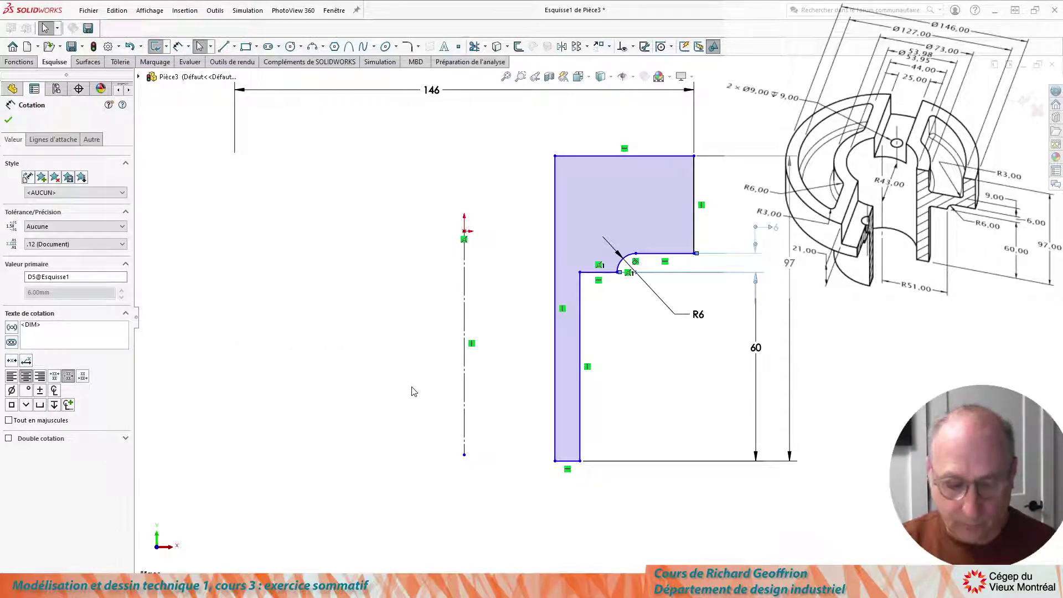
- Dimension the lower tube's outer vertical edge as a 73 mm diameter about the centerline
key(Return)
click(464, 397)
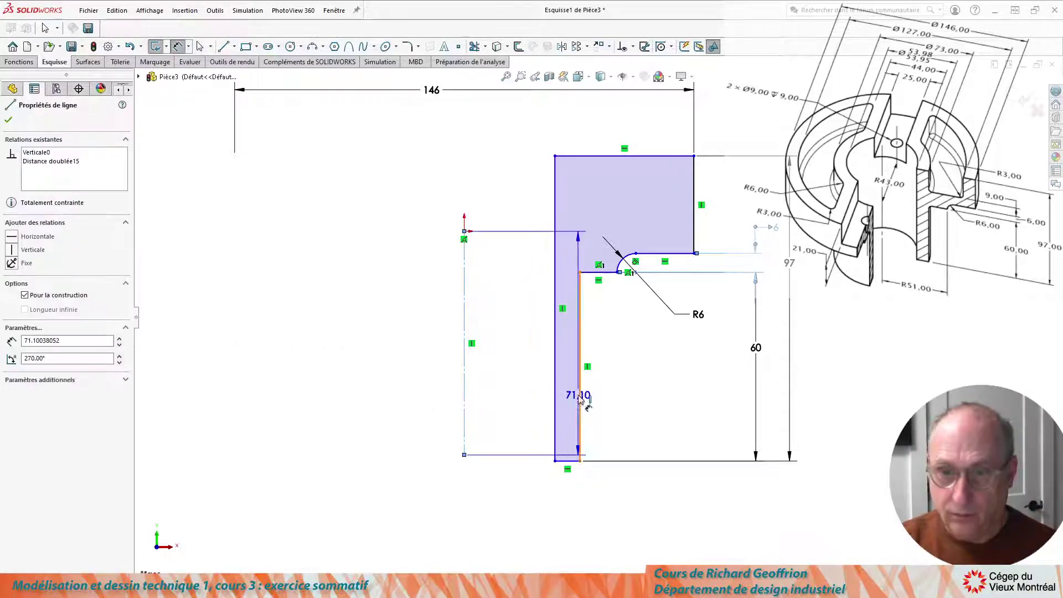
click(464, 446)
click(457, 487)
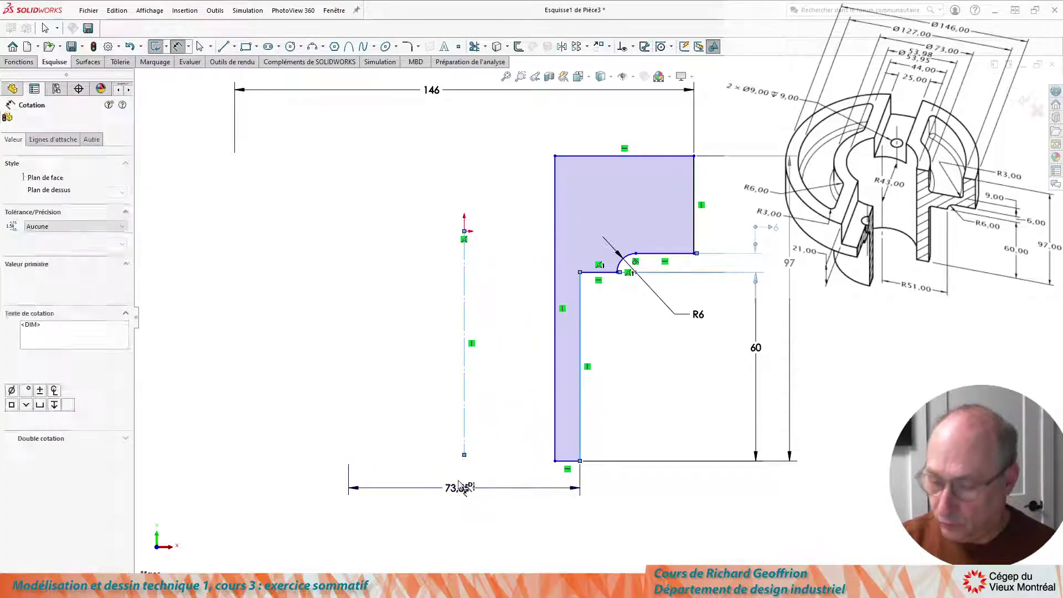
text(73)
key(Return)
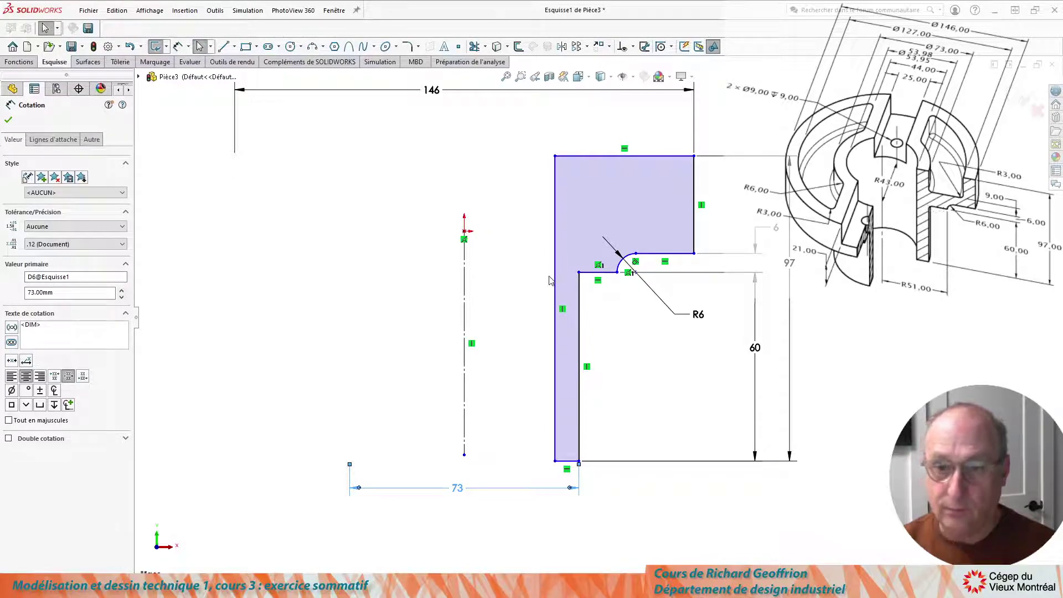
- Dimension the profile's inner vertical edge as a 53.95 mm diameter about the centerline
click(474, 312)
drag(466, 325, 556, 327)
click(556, 326)
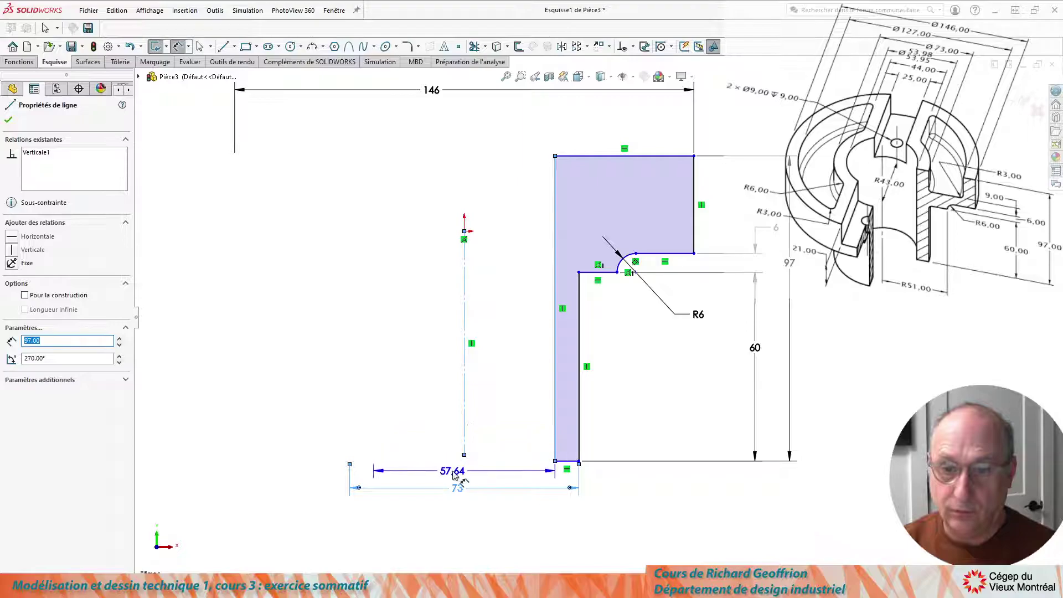
click(450, 465)
click(451, 468)
text(53)
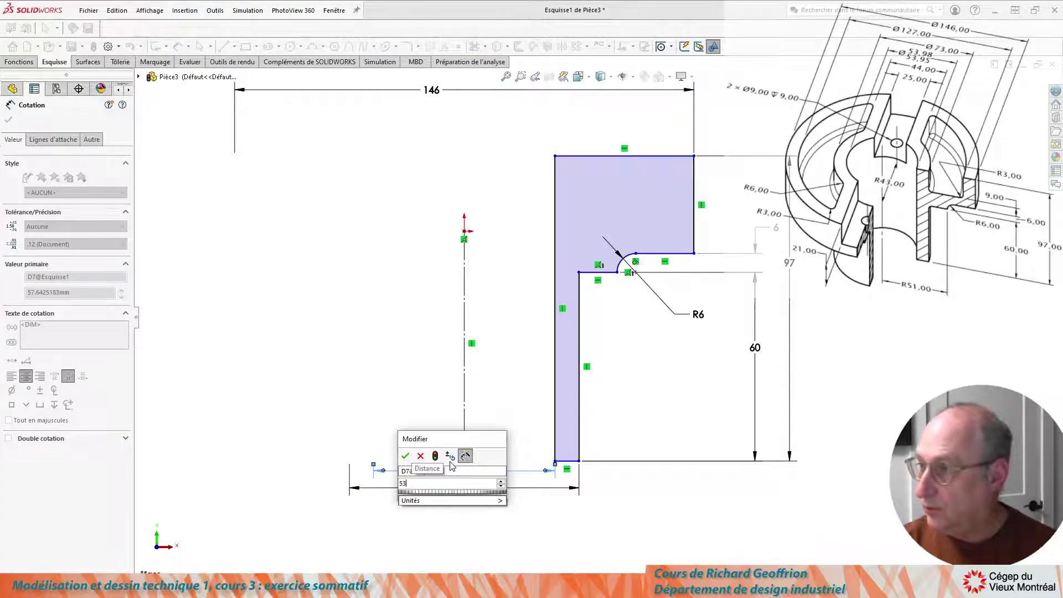
text(.95)
key(Return)
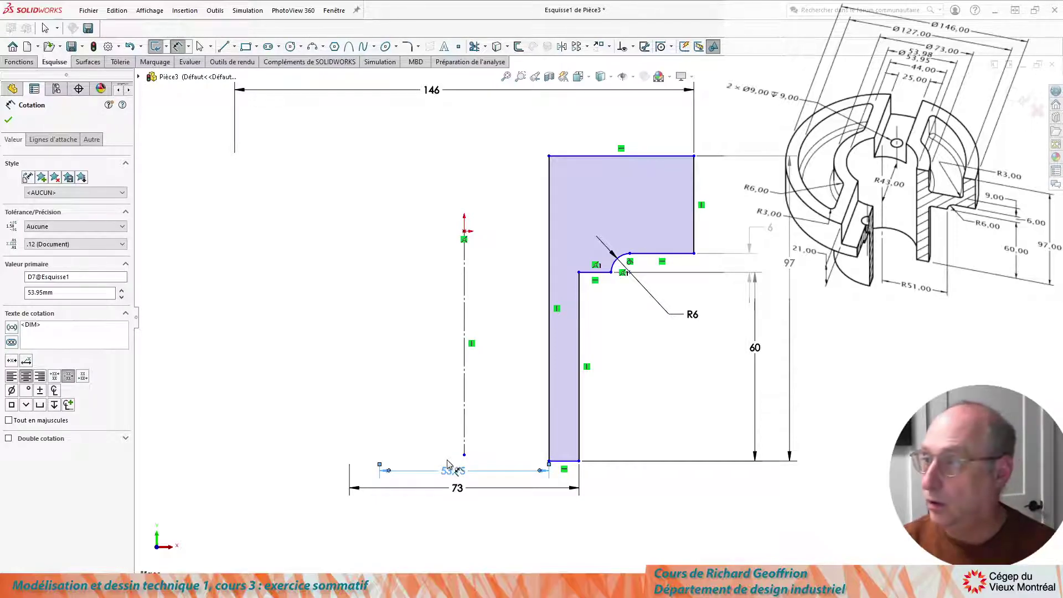
key(Escape)
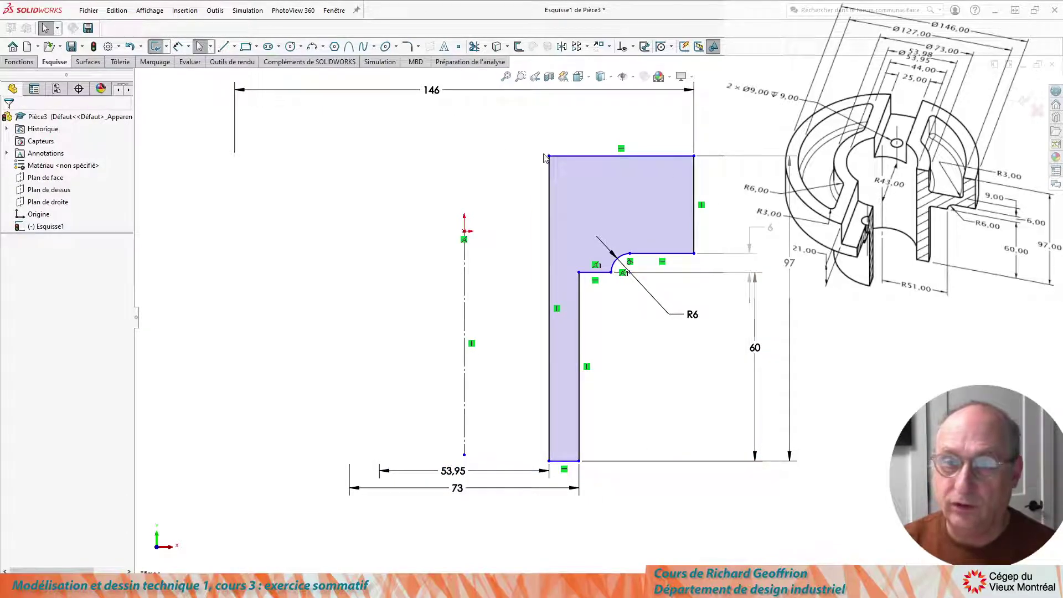
- Move the profile down near the origin and make its top edge coincident with the origin
mouse_move(548, 156)
mouse_down()
mouse_move(551, 302)
mouse_move(548, 239)
mouse_up()
click(797, 182)
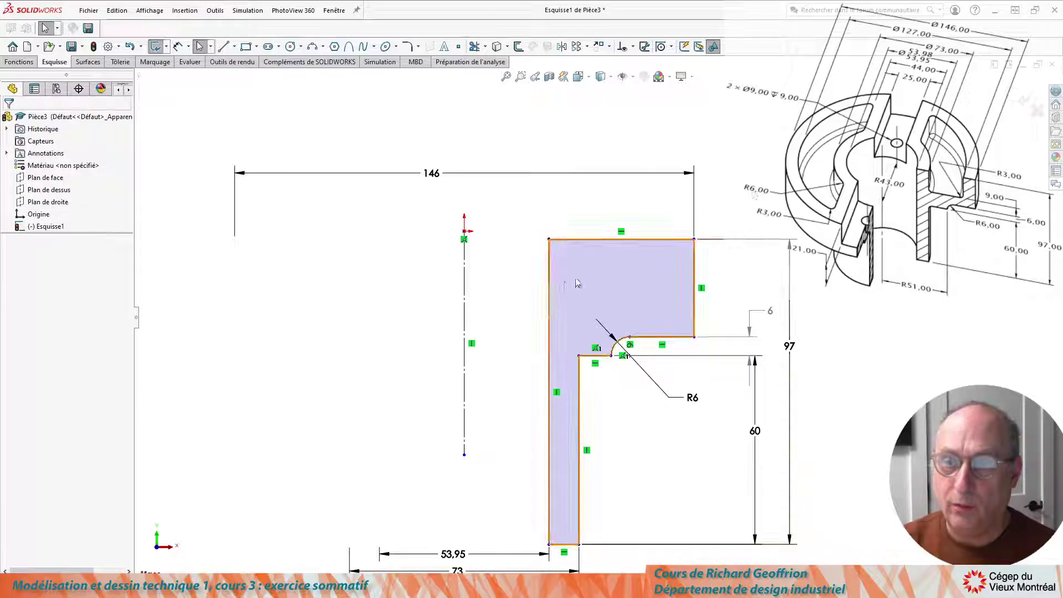
click(587, 240)
ctrl+click(465, 231)
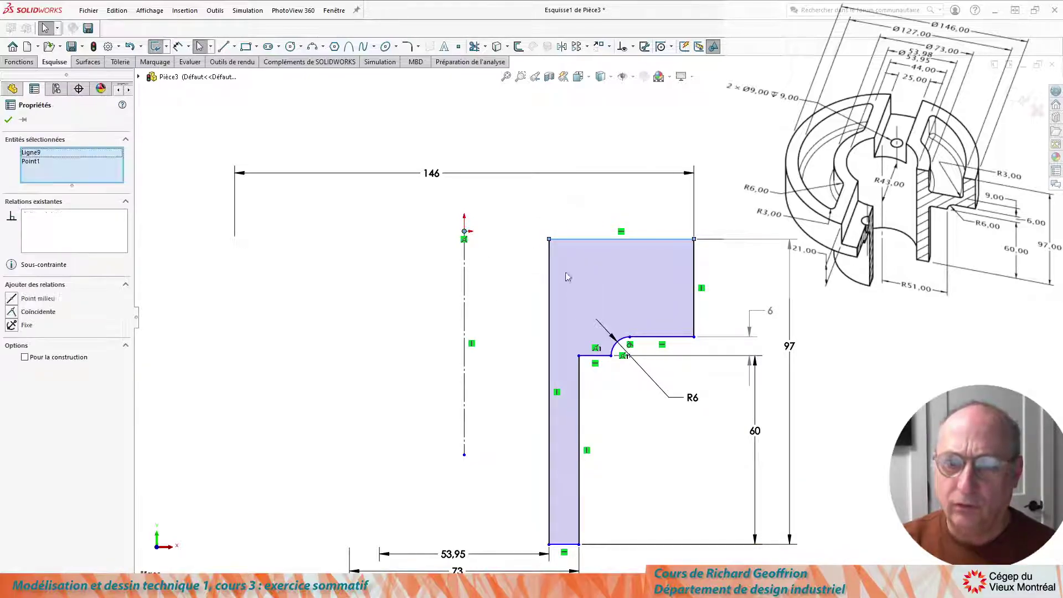
click(13, 312)
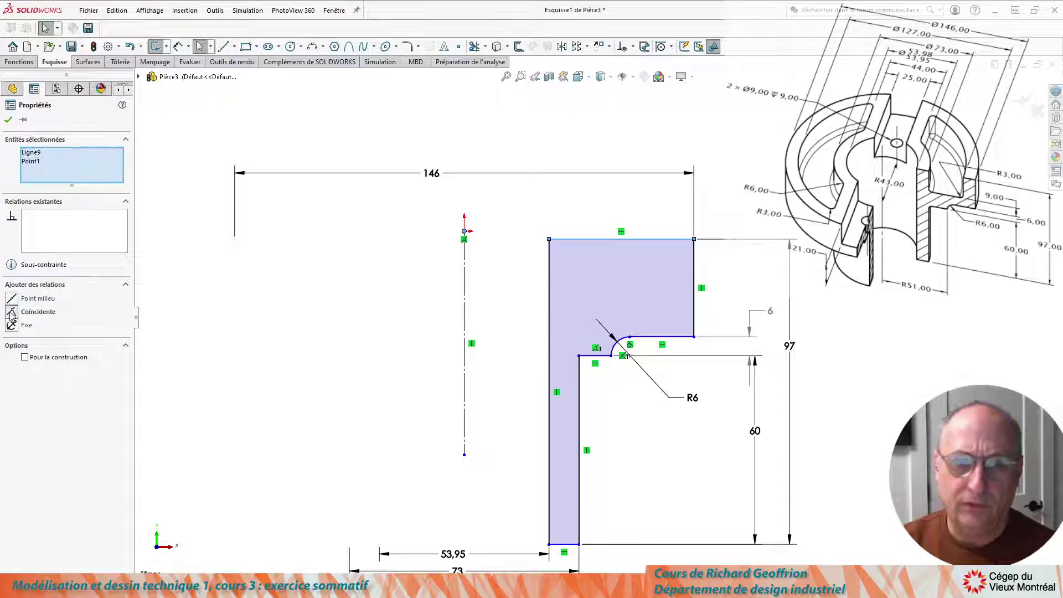
click(266, 319)
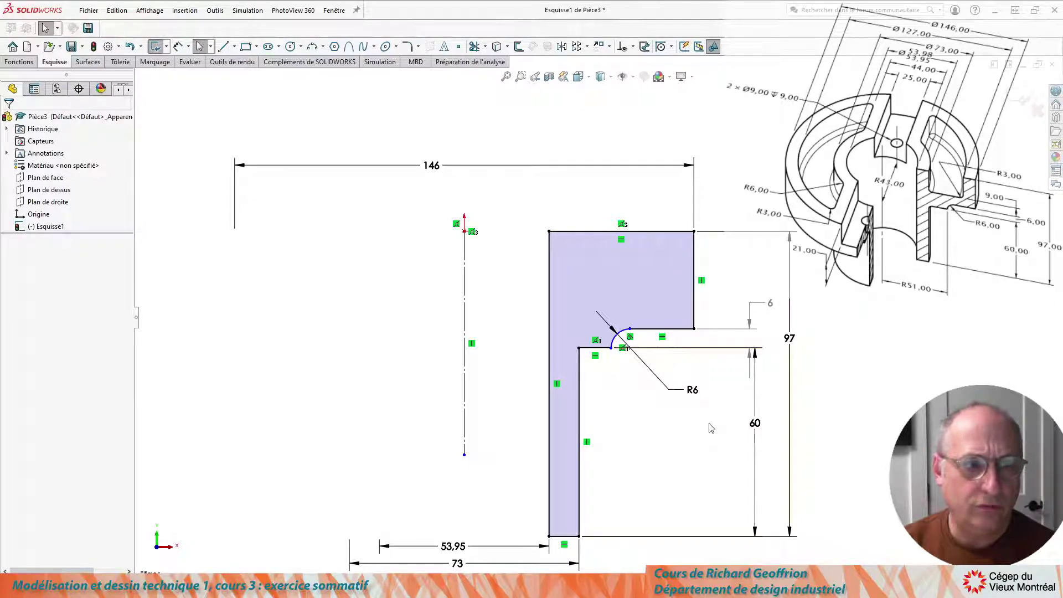
- Dimension the arc's lower endpoint as a diameter about the centerline, entering 51*2 for 102 mm
scroll(617, 483, down, 2)
scroll(604, 469, up, 2)
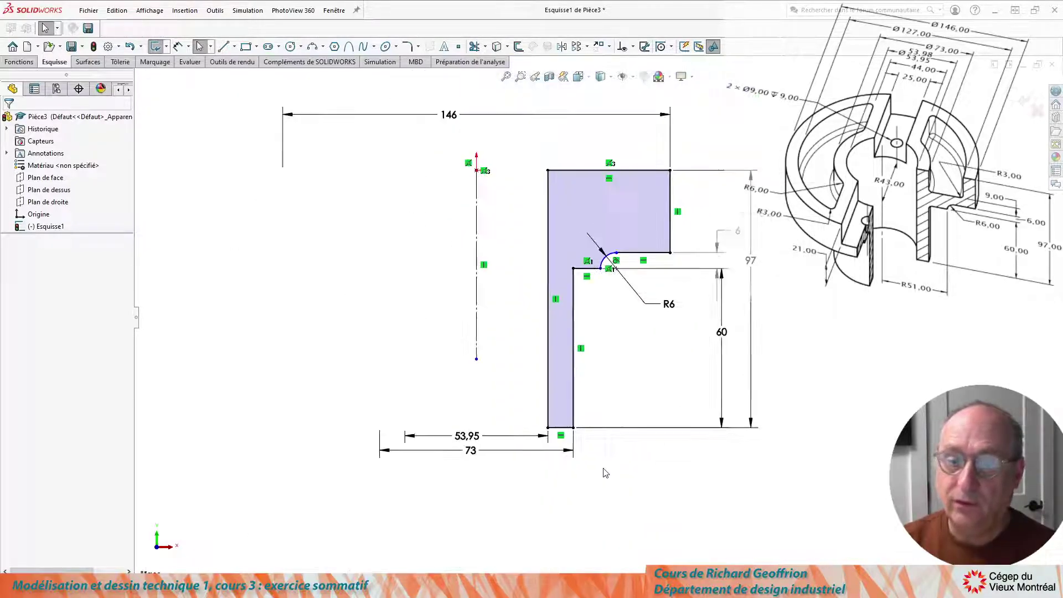
scroll(620, 473, down, 1)
scroll(637, 475, up, 1)
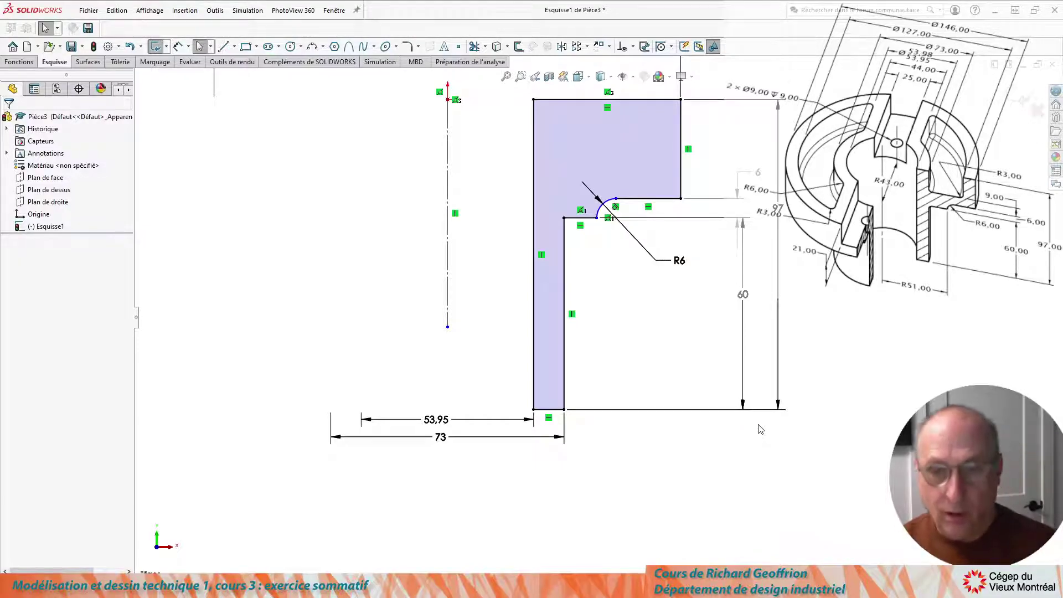
key(d)
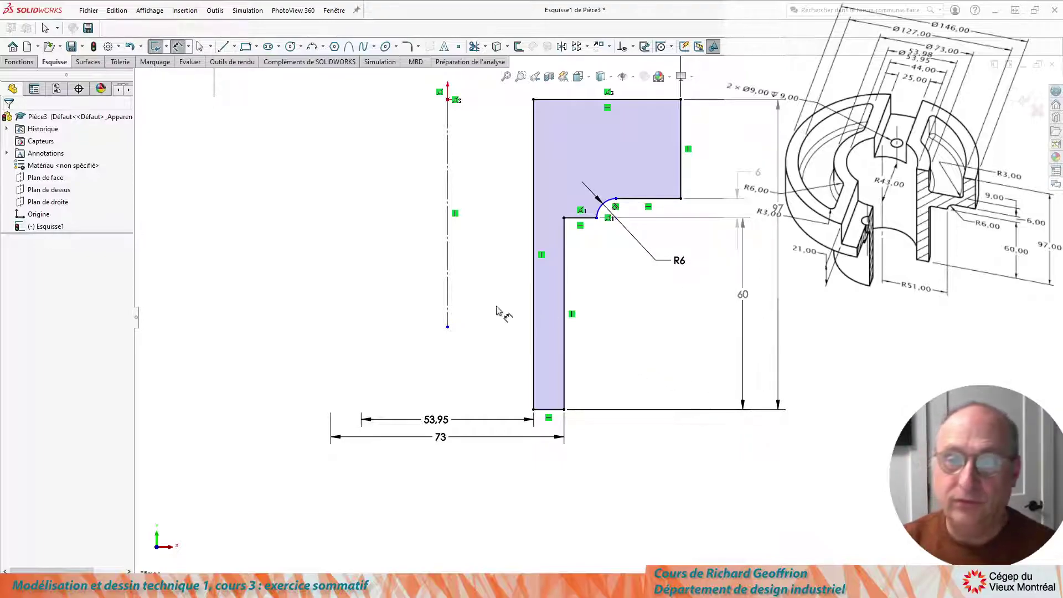
click(448, 280)
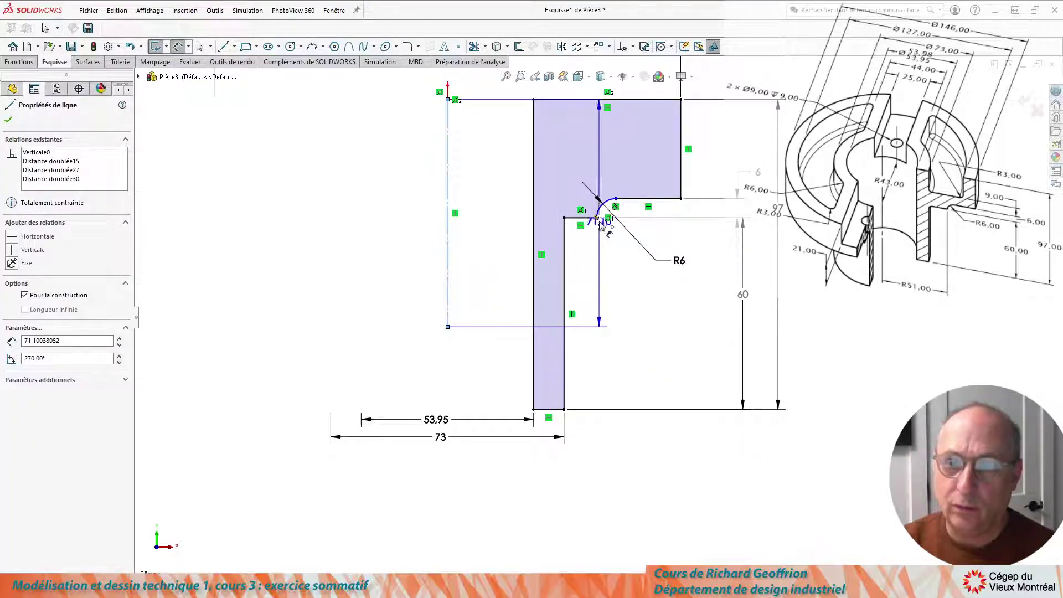
click(597, 218)
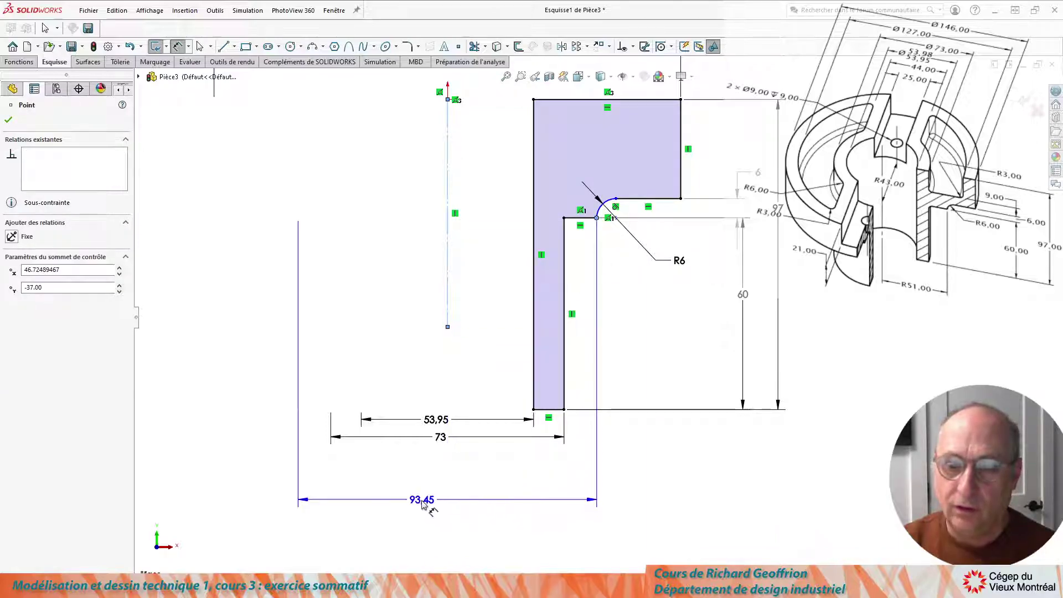
click(440, 509)
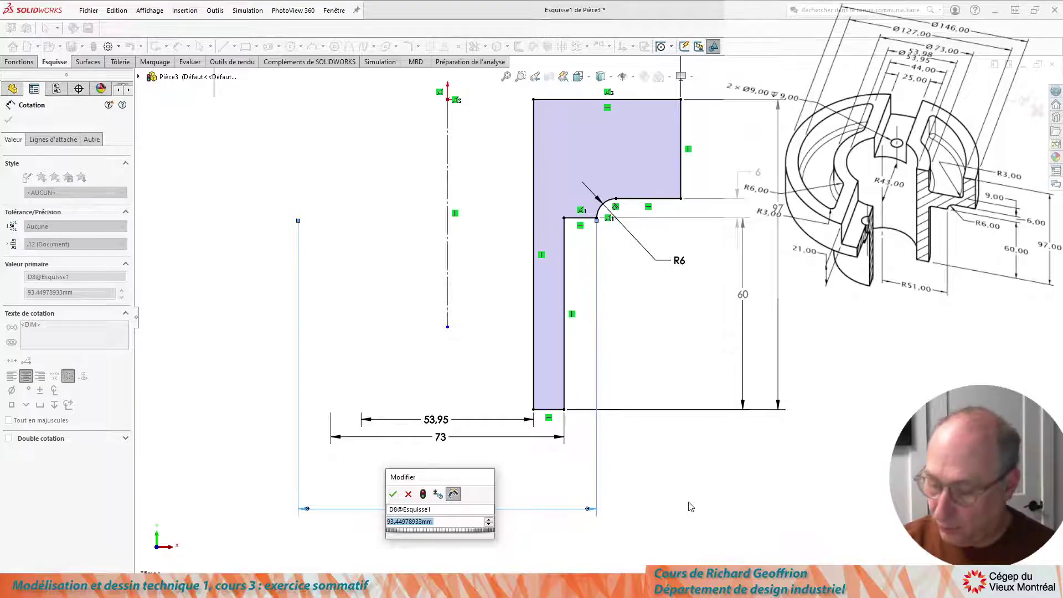
text(51*2)
key(Return)
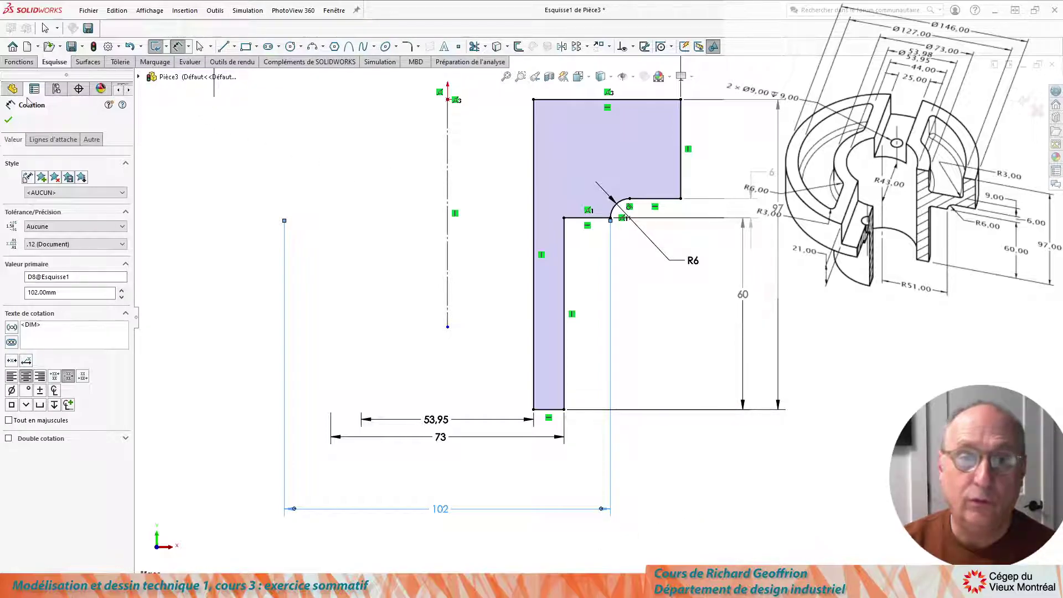
- Revolve the half-profile sketch 360 degrees about the vertical centerline
click(20, 62)
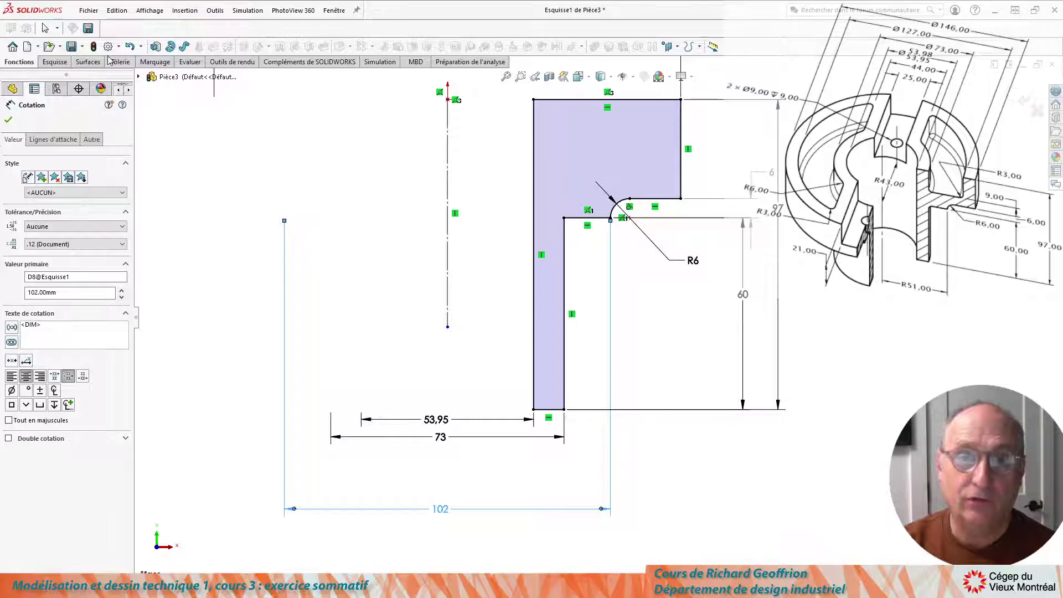
click(170, 47)
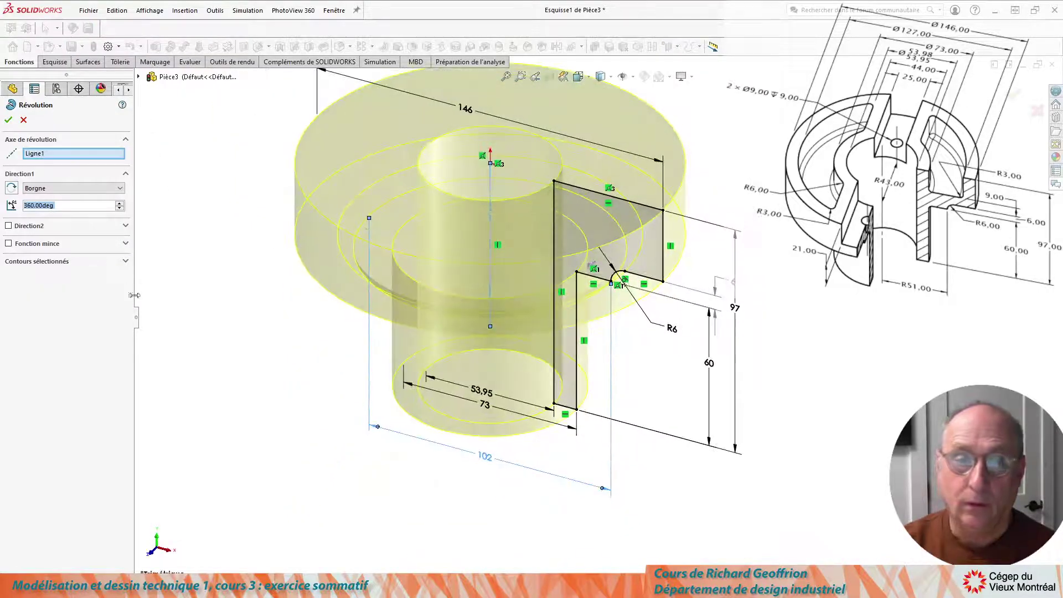
click(9, 120)
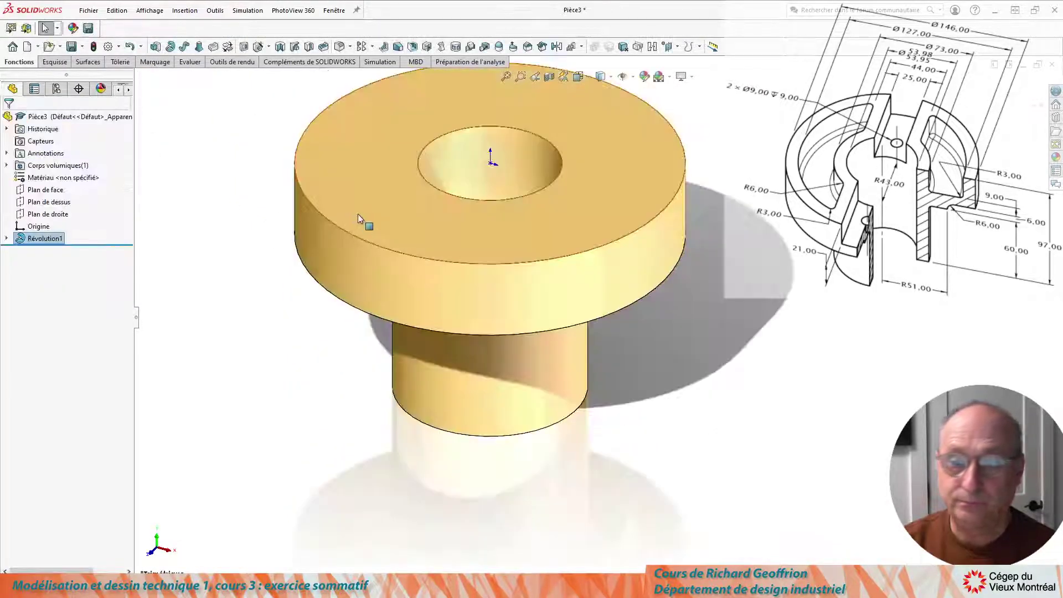
- Sketch a rectangle 25 mm wide and 21 mm high on Plan de face, hanging from the flange's upper edge around the origin
scroll(518, 245, up, 3)
scroll(517, 244, down, 3)
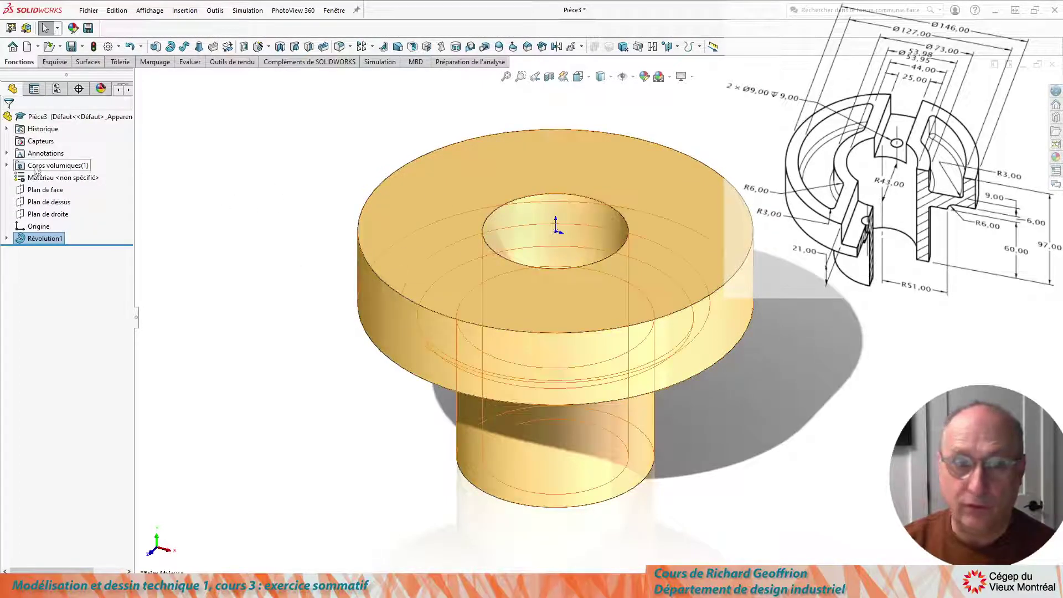
click(53, 190)
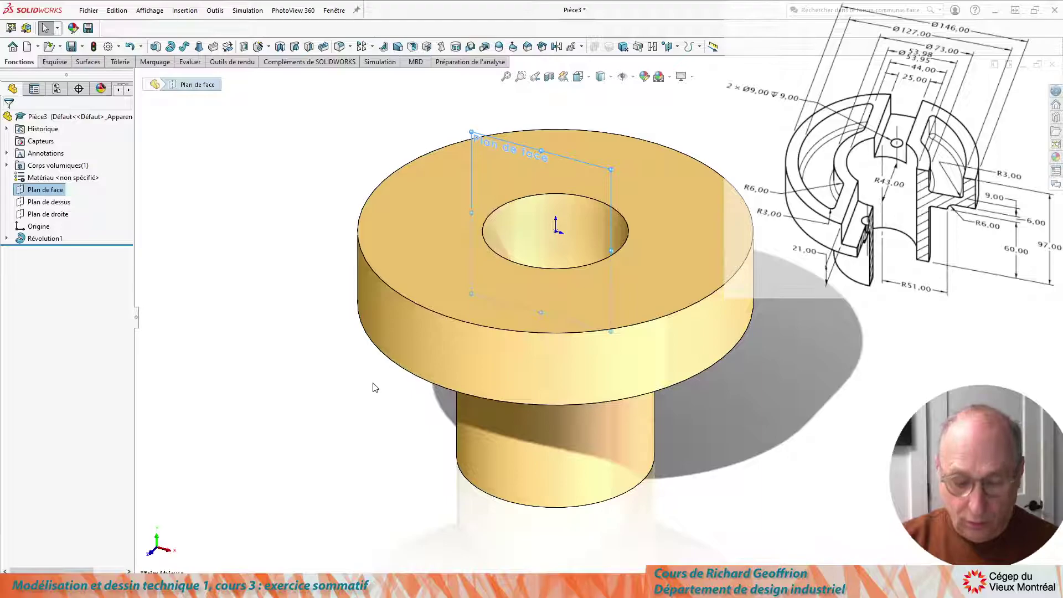
key(r)
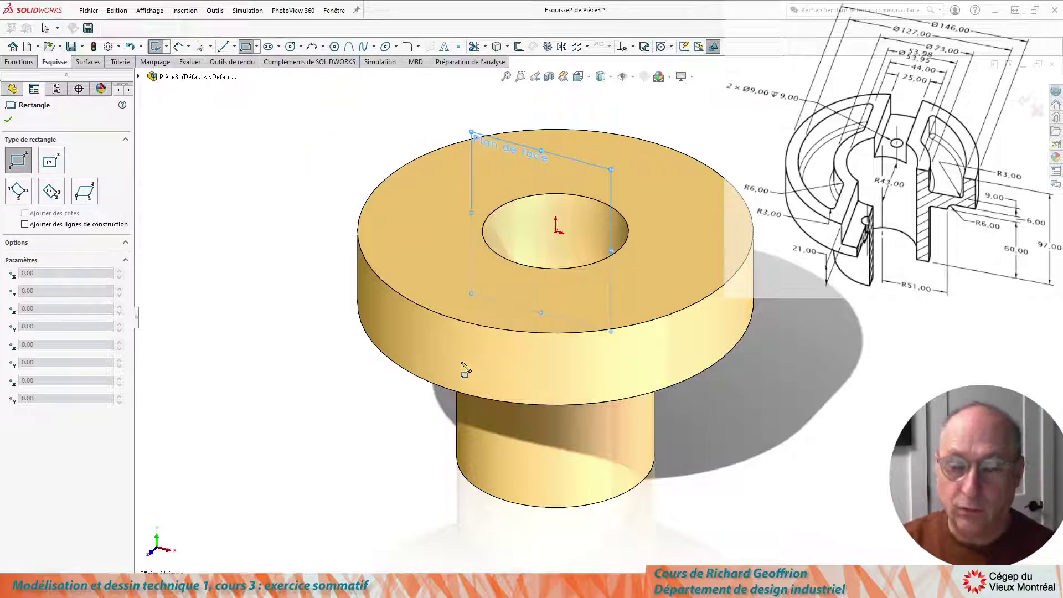
key(ctrl+8)
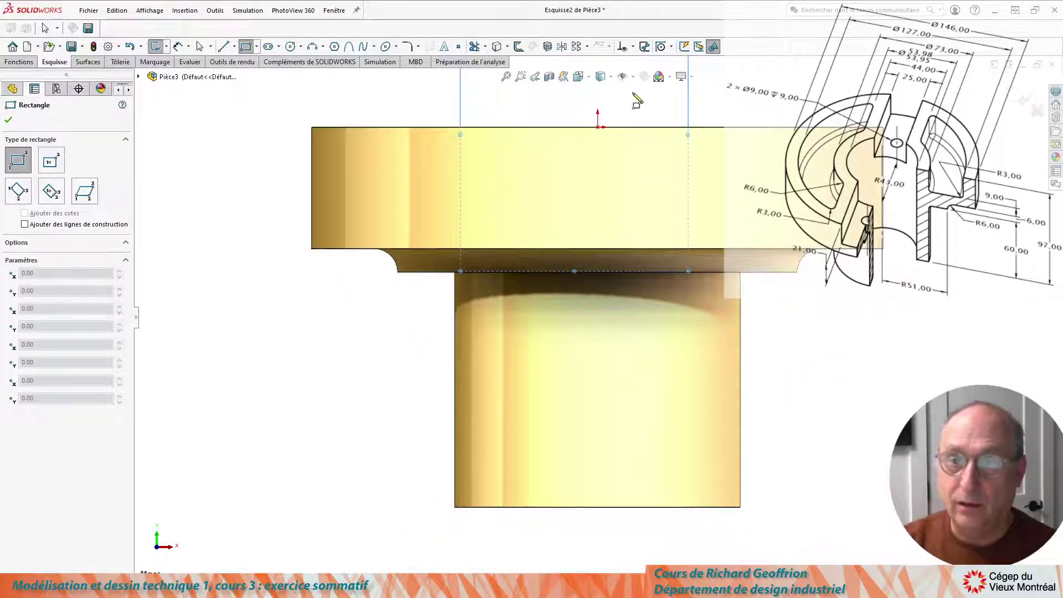
click(526, 127)
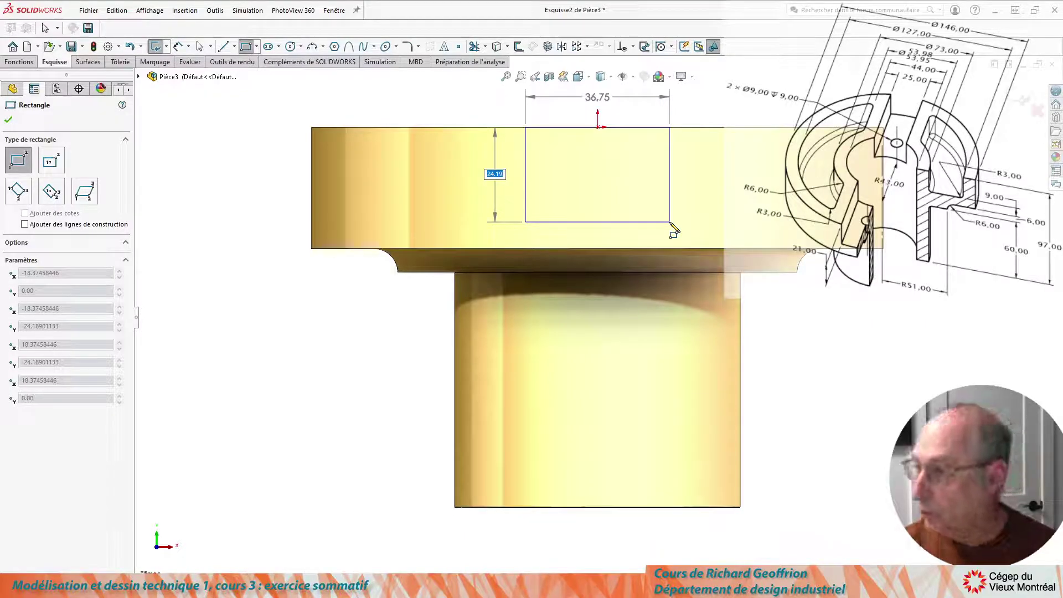
text(2)
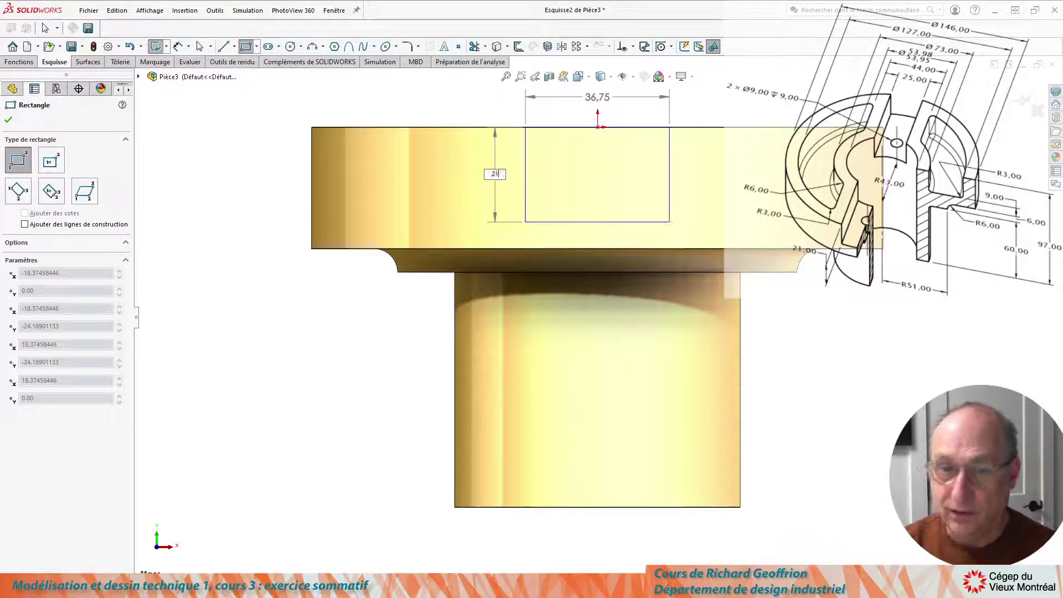
text(1)
key(Tab)
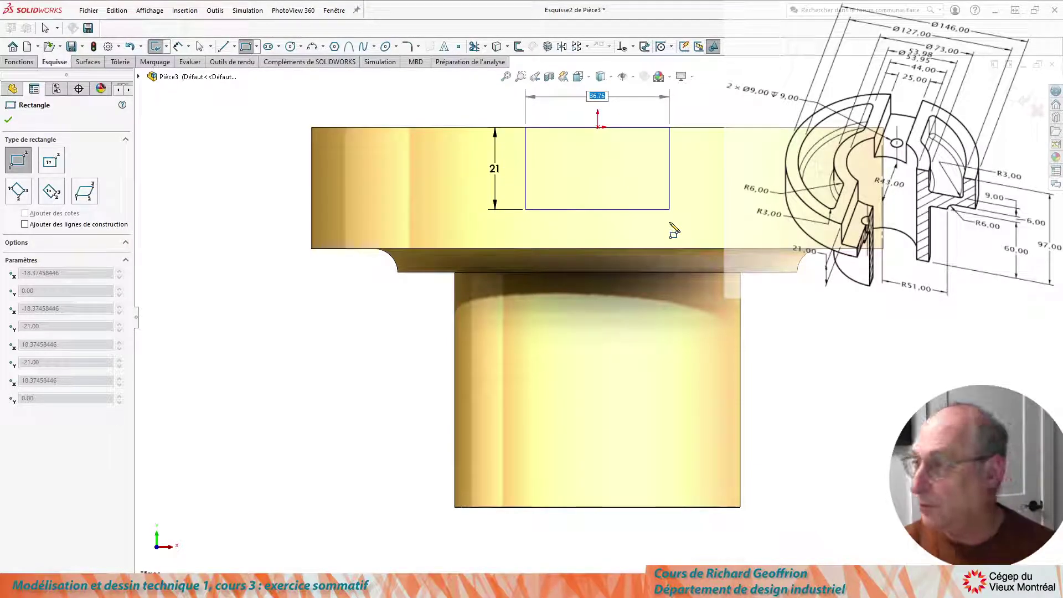
text(25)
key(Return)
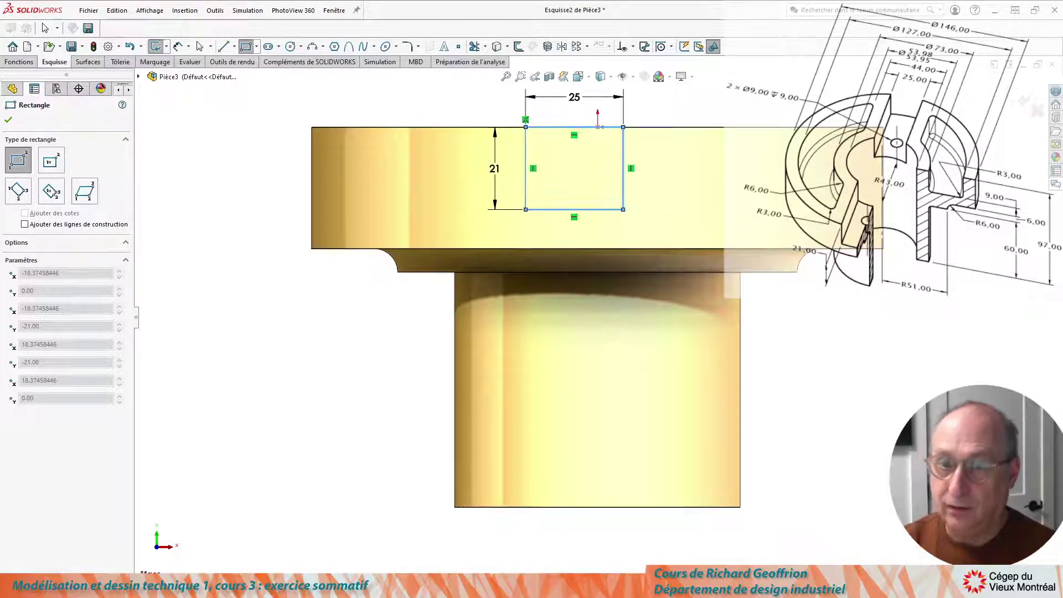
key(Escape)
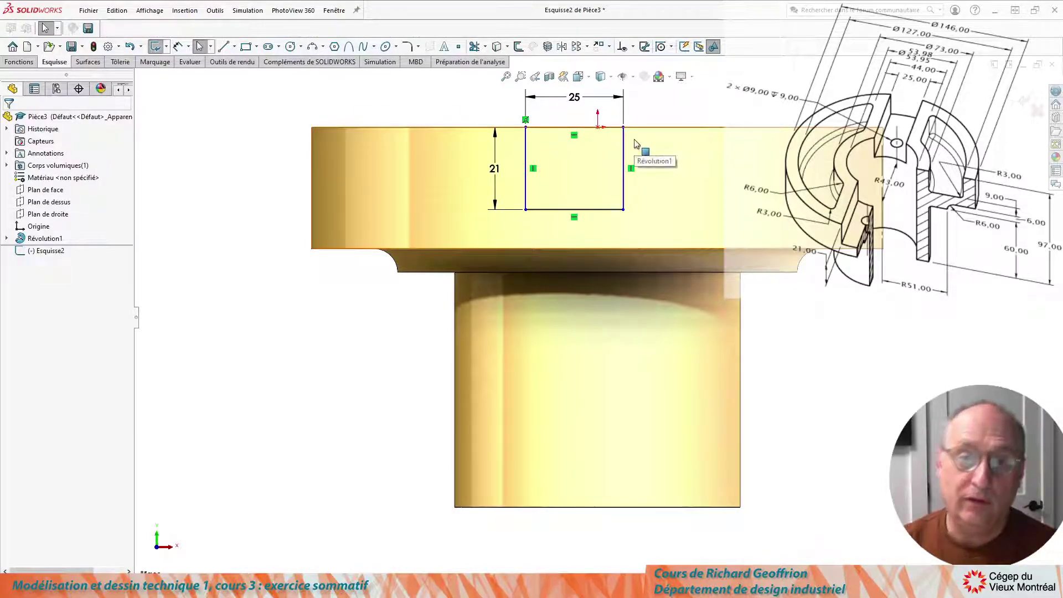
- Shift the rectangle along the flange's upper edge and try to make the origin the midpoint of its top side
mouse_move(624, 128)
mouse_down()
mouse_move(718, 129)
mouse_move(652, 128)
mouse_up()
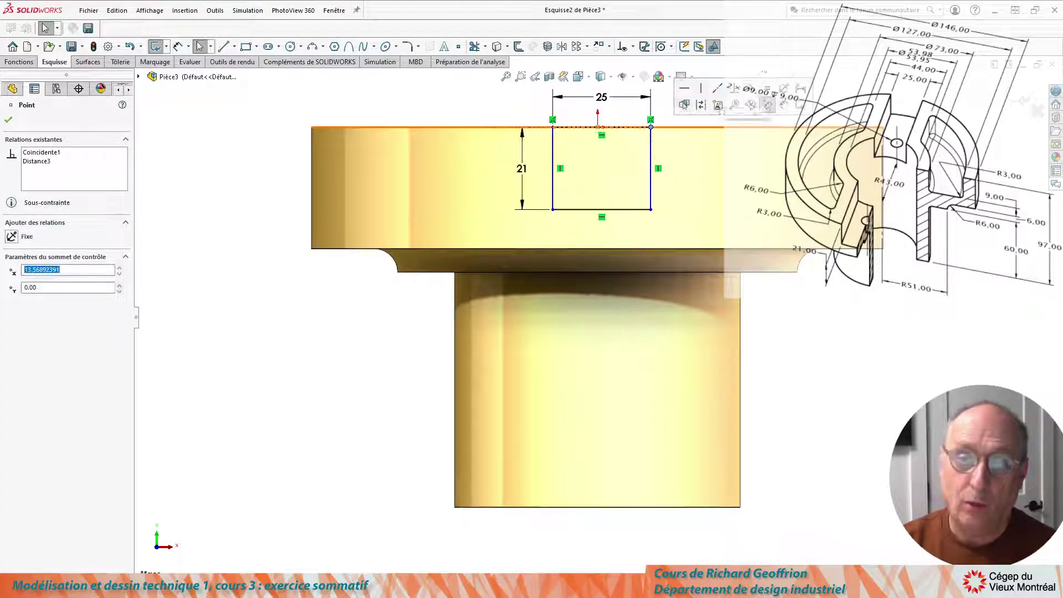
click(587, 219)
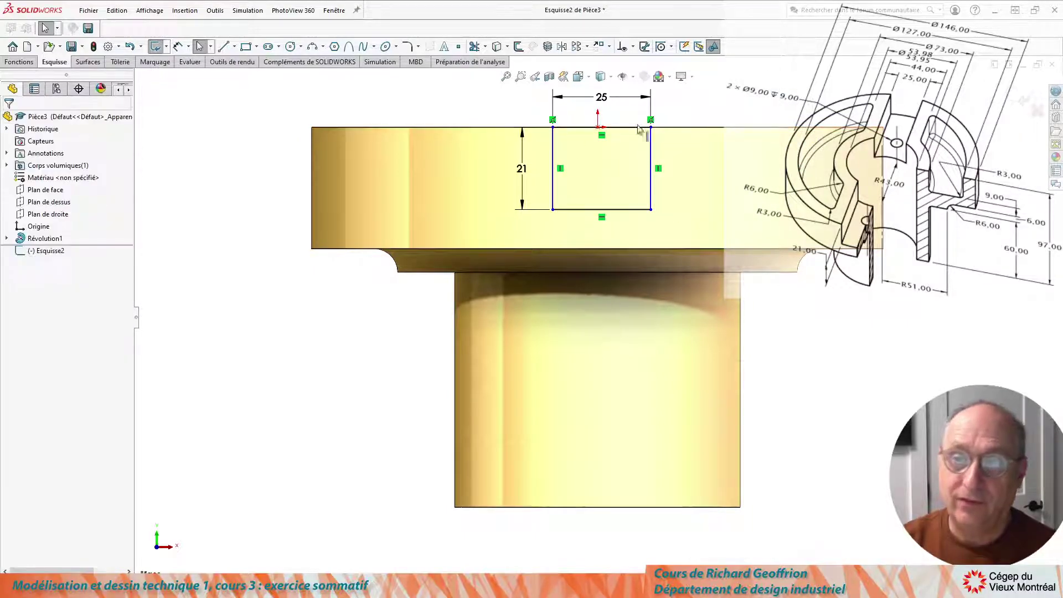
click(598, 128)
ctrl+click(621, 130)
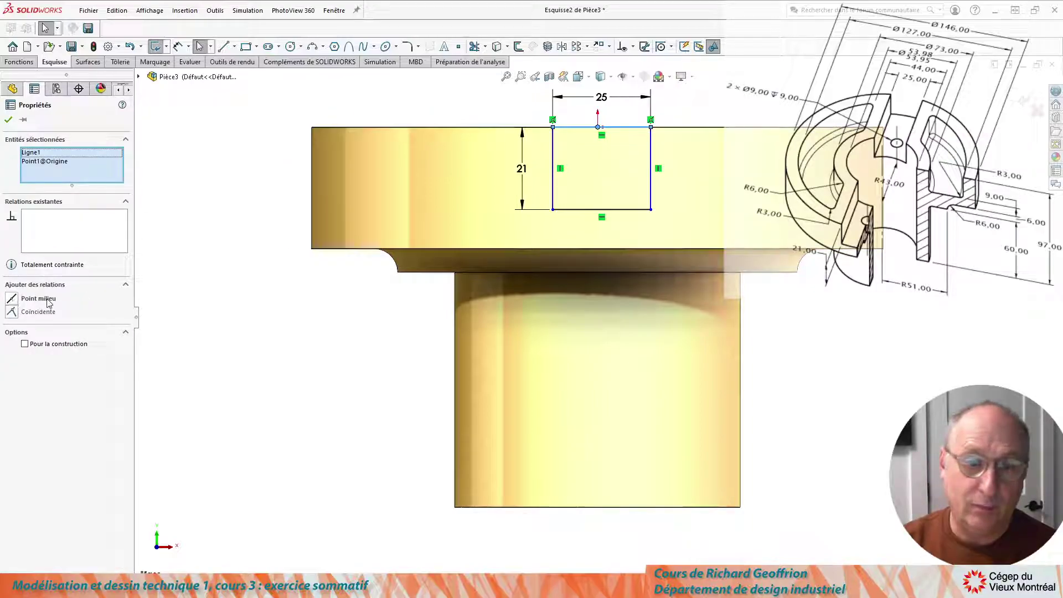
click(236, 196)
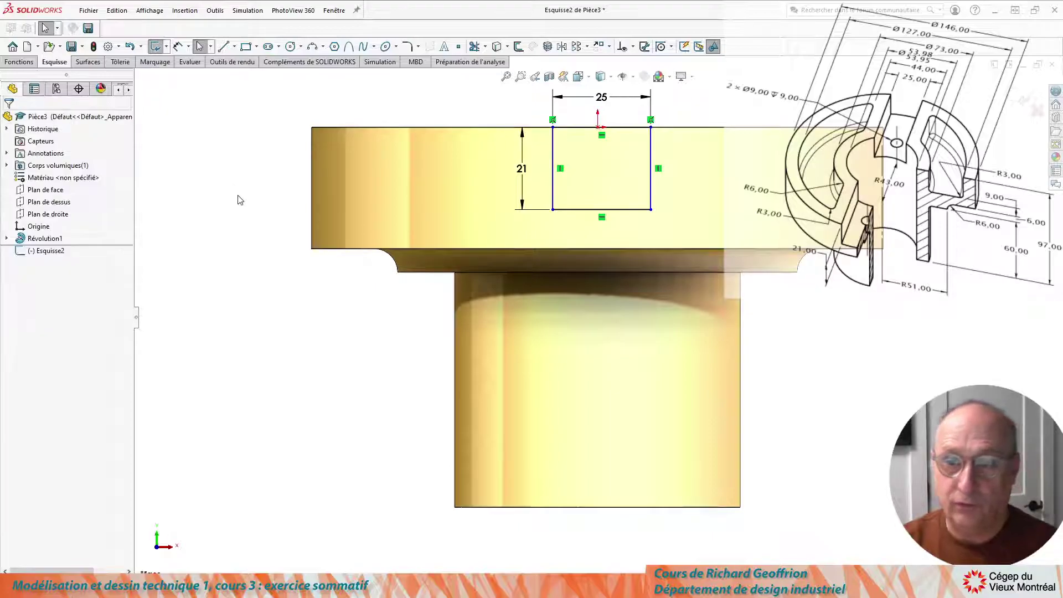
- Dimension the rectangle's left side from the origin, entering 25/2 for 12.50 mm
scroll(634, 111, up, 3)
scroll(609, 215, down, 5)
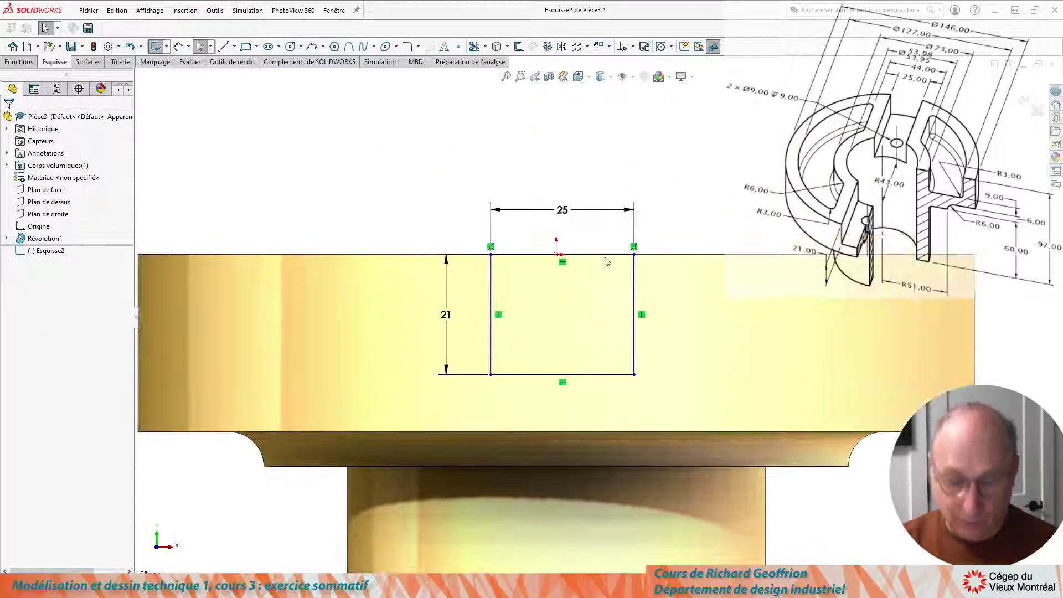
key(d)
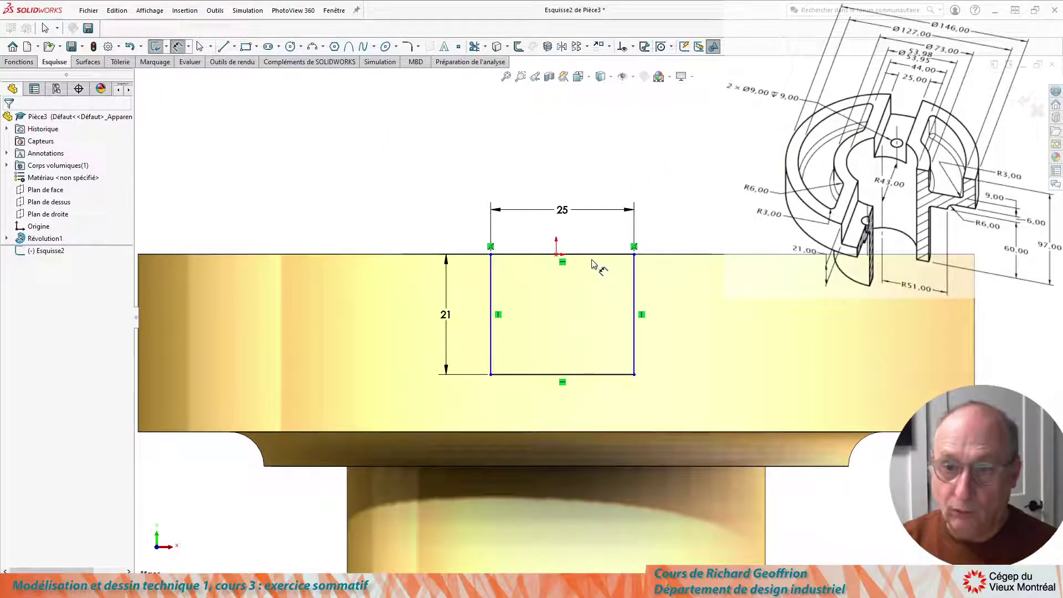
click(491, 283)
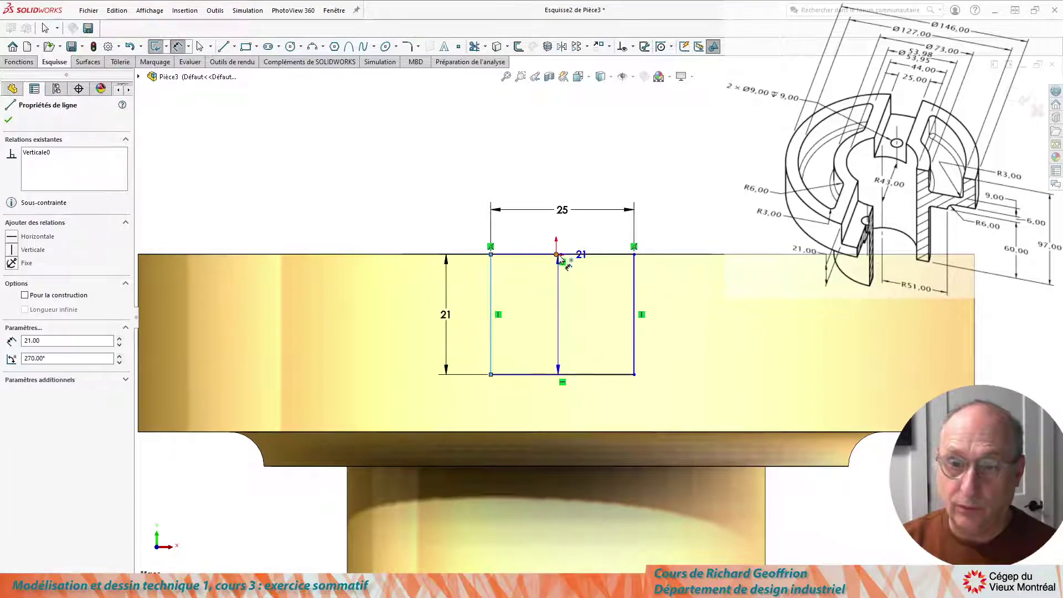
click(557, 256)
click(546, 240)
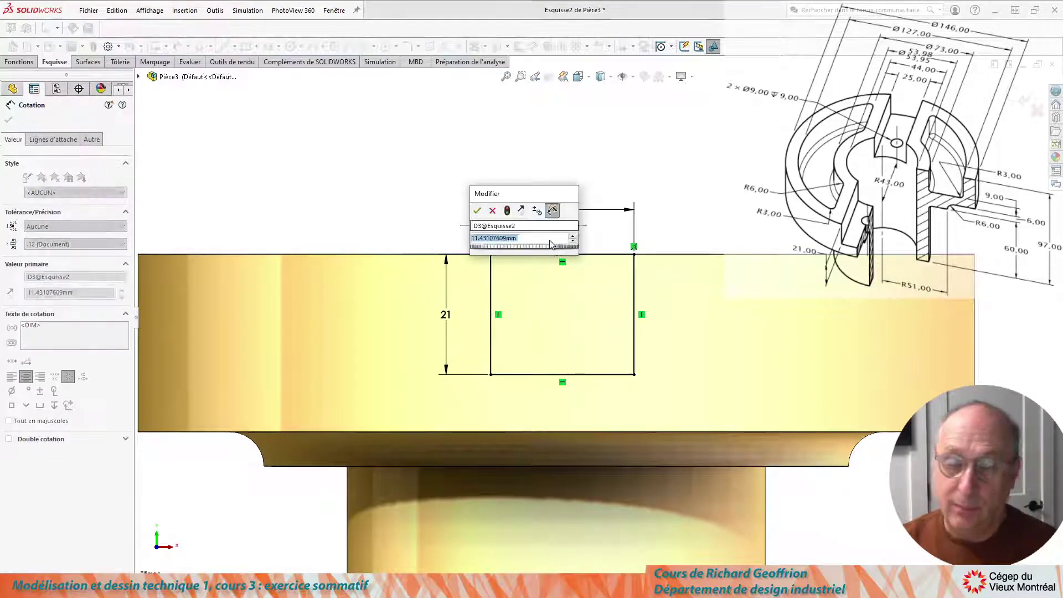
drag(551, 194, 343, 144)
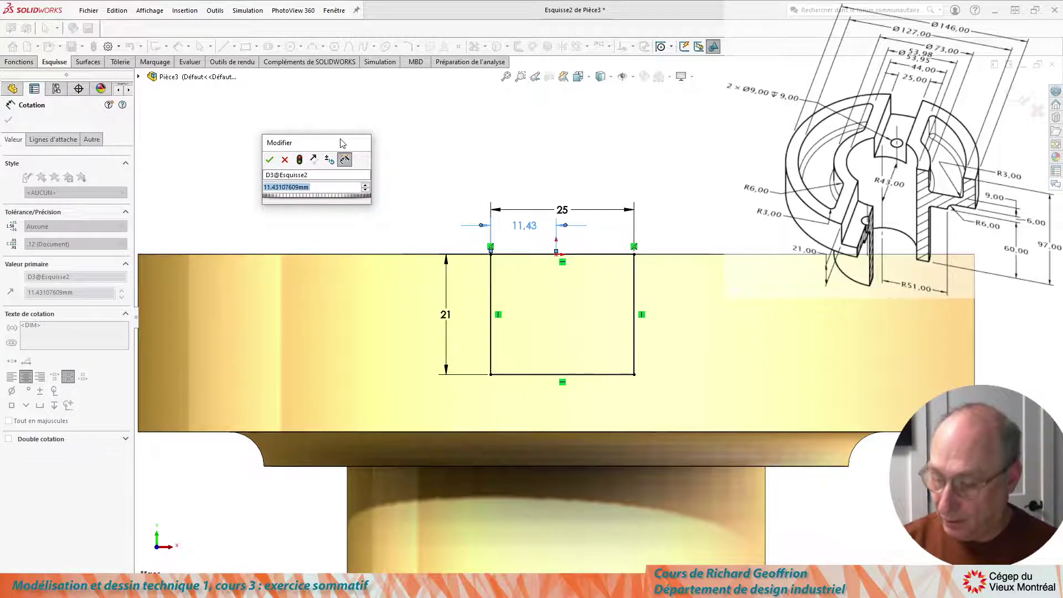
text(25/2)
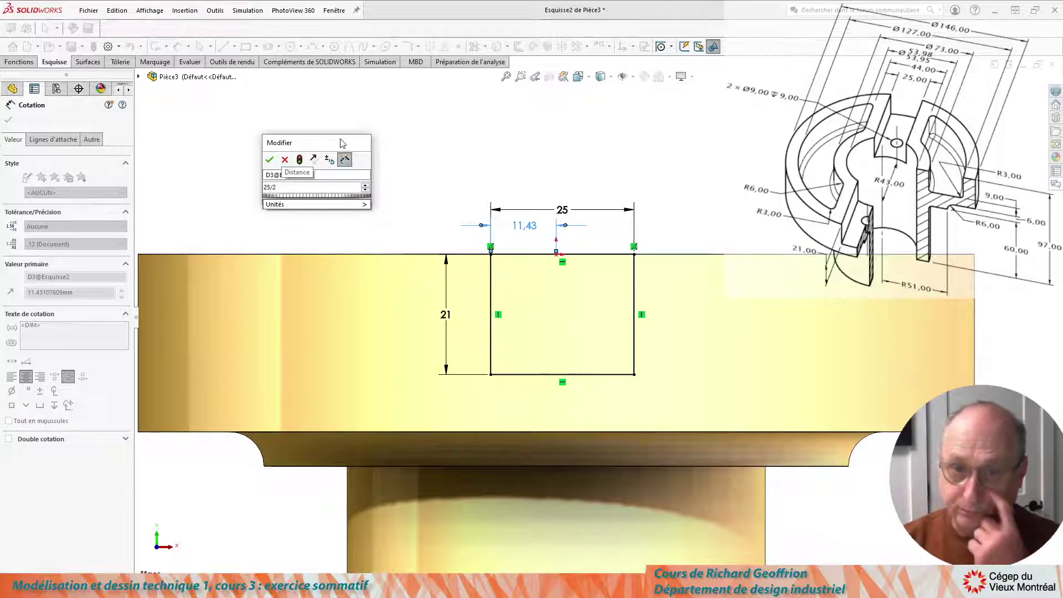
key(Return)
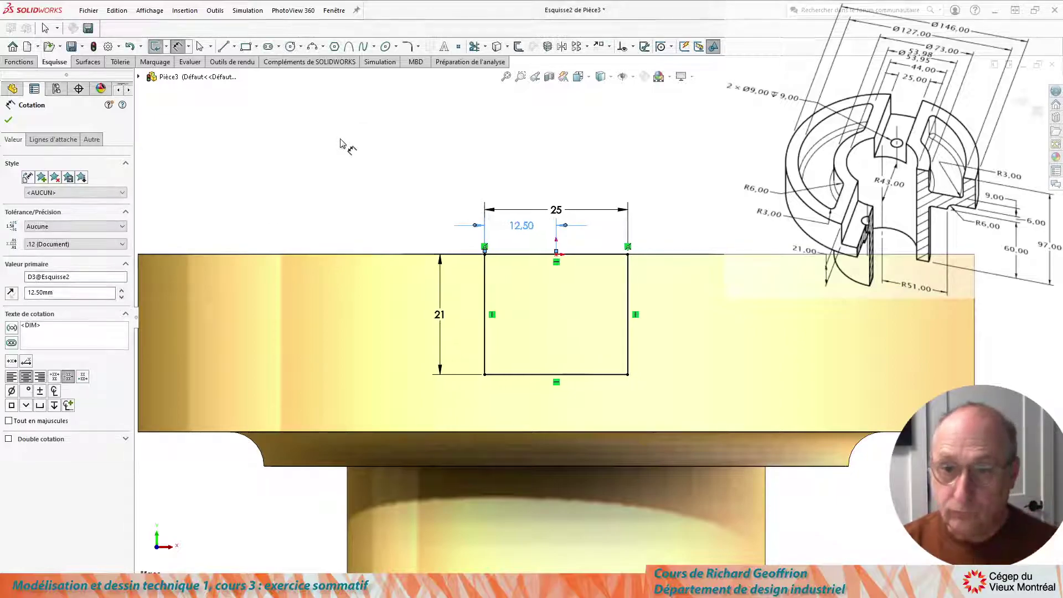
click(9, 120)
- Cut-extrude the rectangle through the part in both directions with the option A travers tout - Les deux
middle_drag(460, 217, 636, 439)
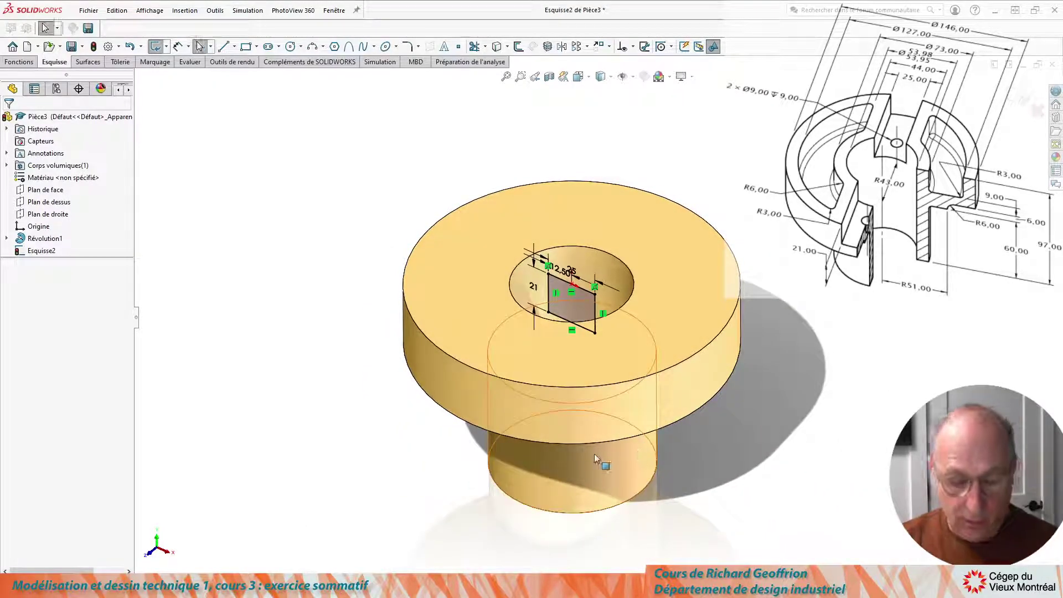
key(e)
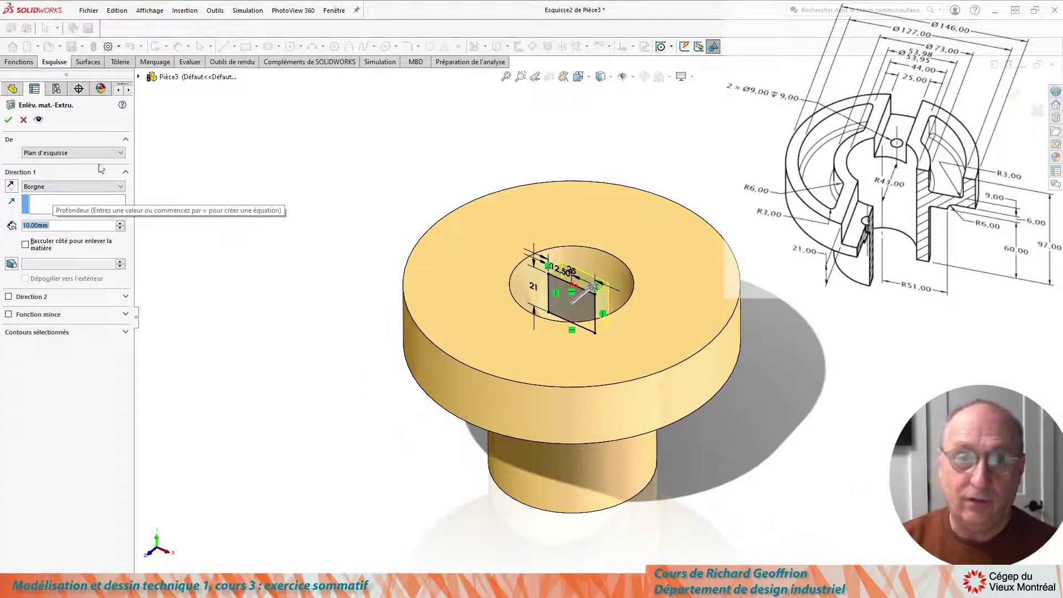
click(61, 188)
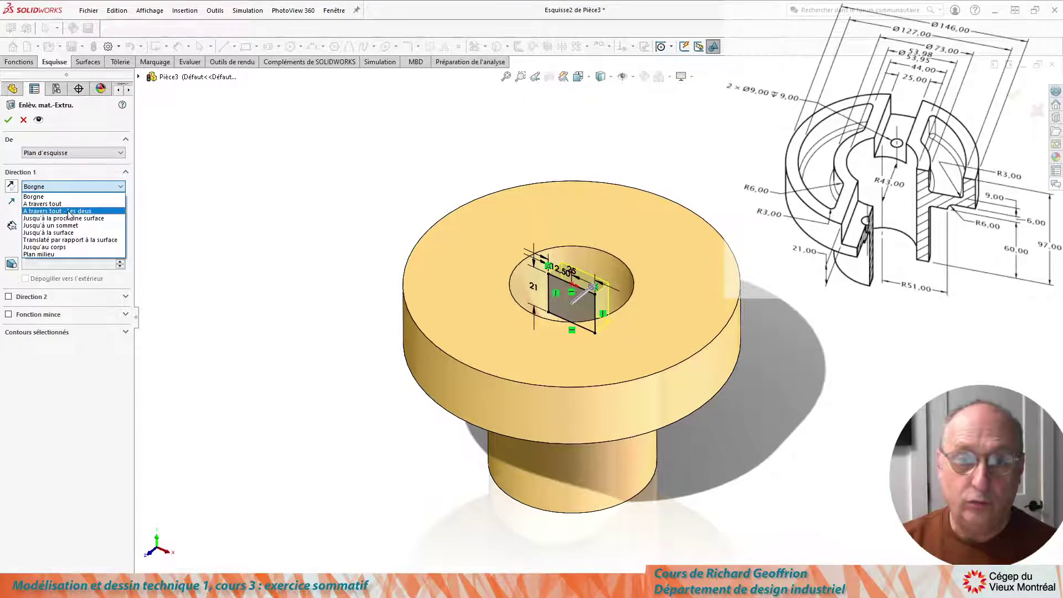
click(67, 211)
key(Return)
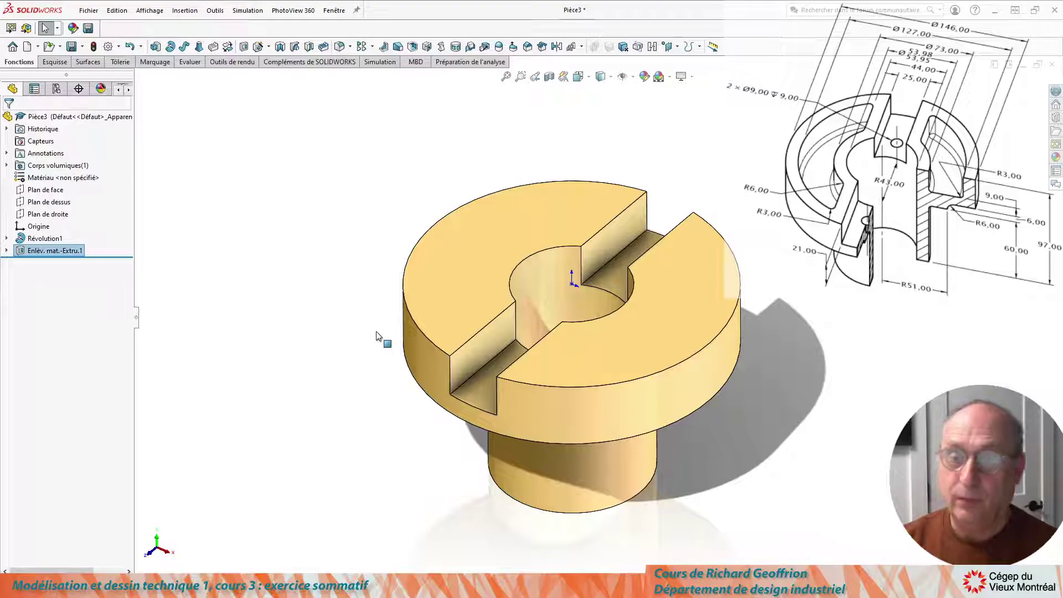
- Sketch two concentric circles centred on the origin on the flange's top face, with radii of about 66 mm and 41 mm
click(497, 231)
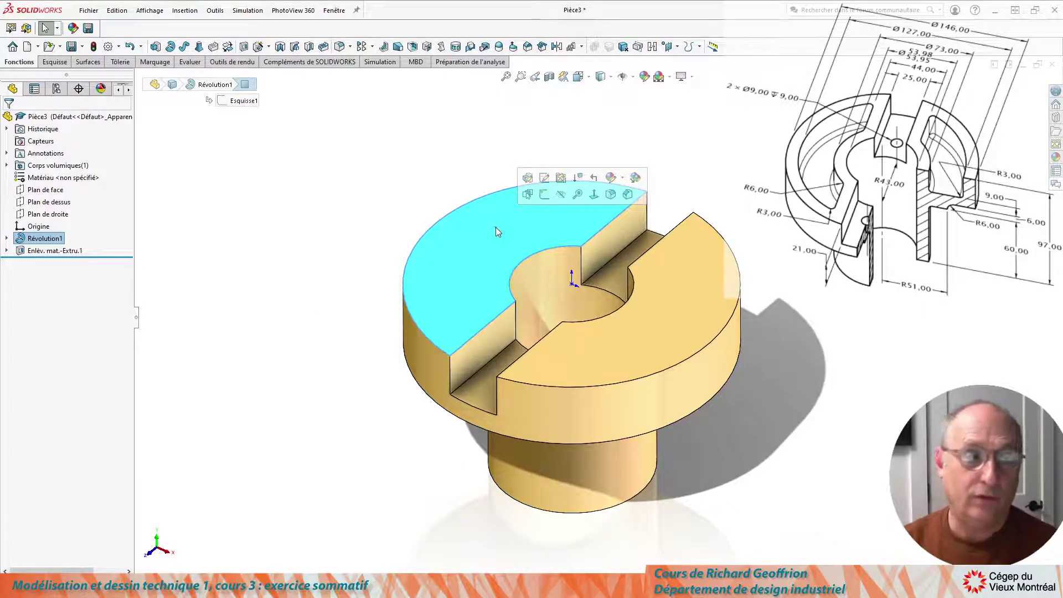
middle_drag(518, 324, 545, 388)
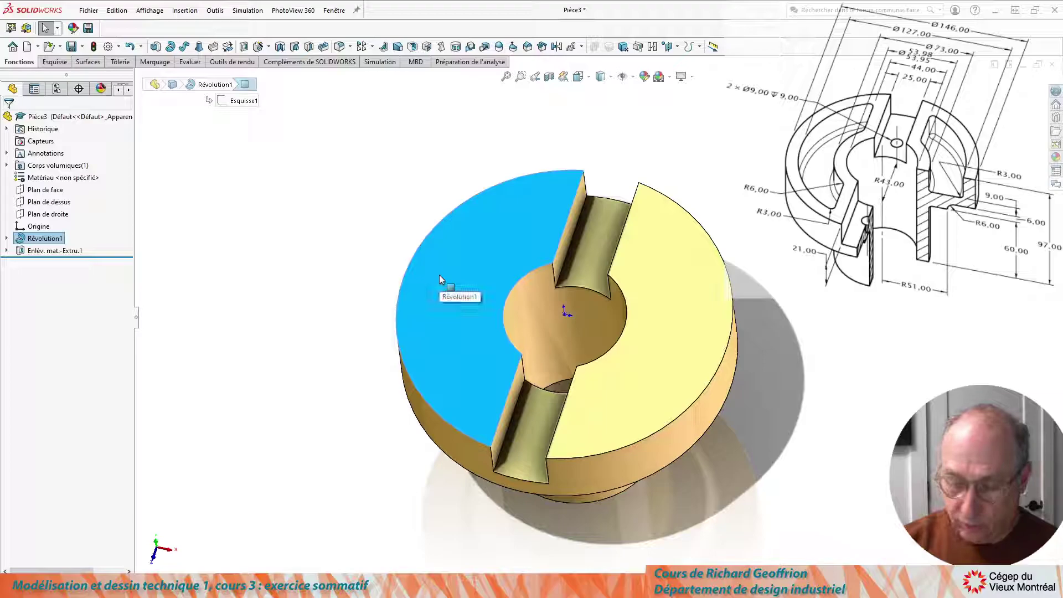
key(l)
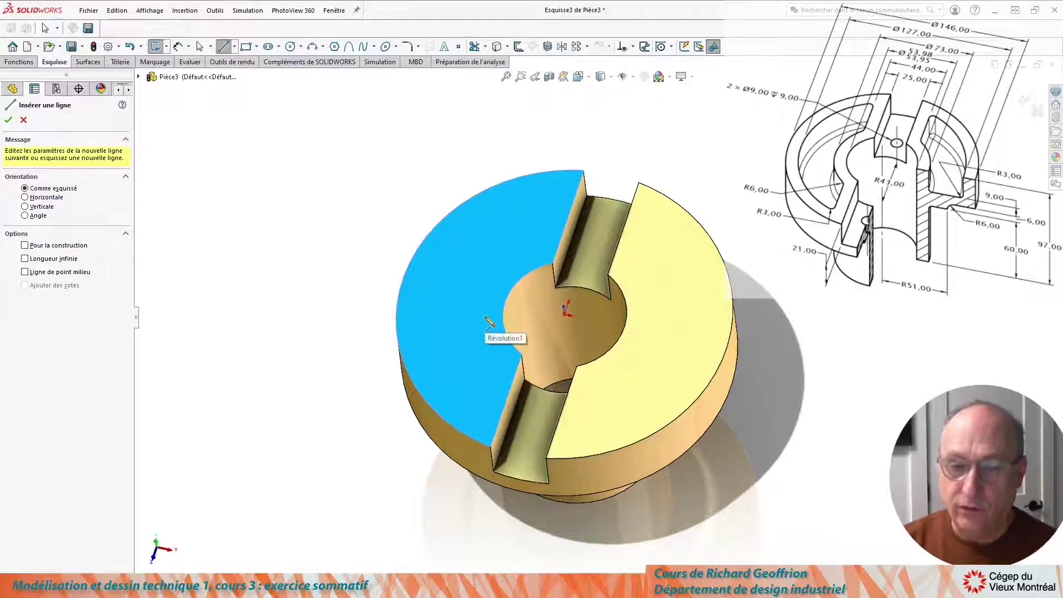
key(c)
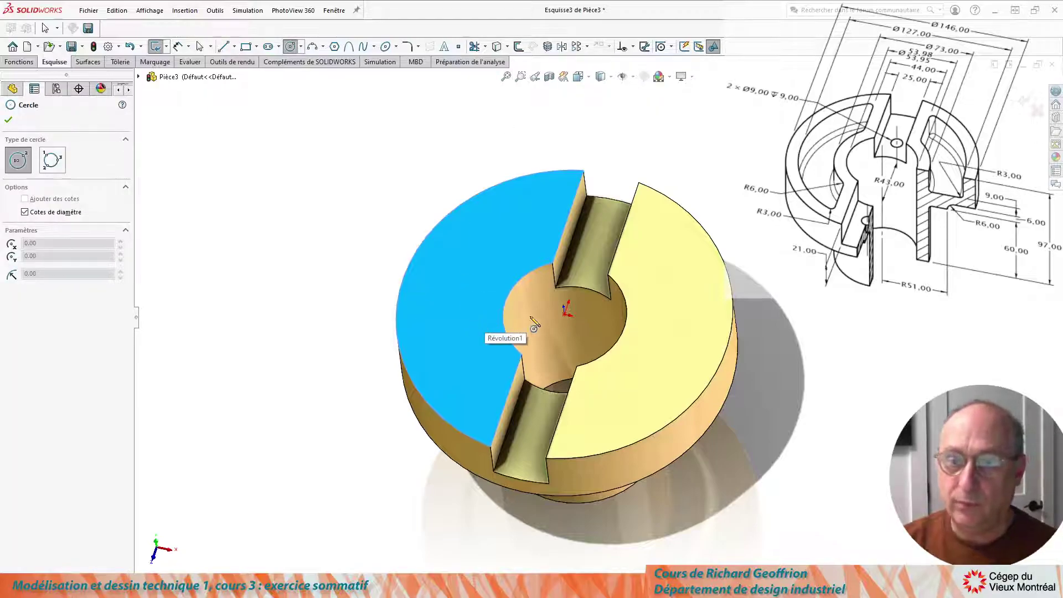
click(566, 312)
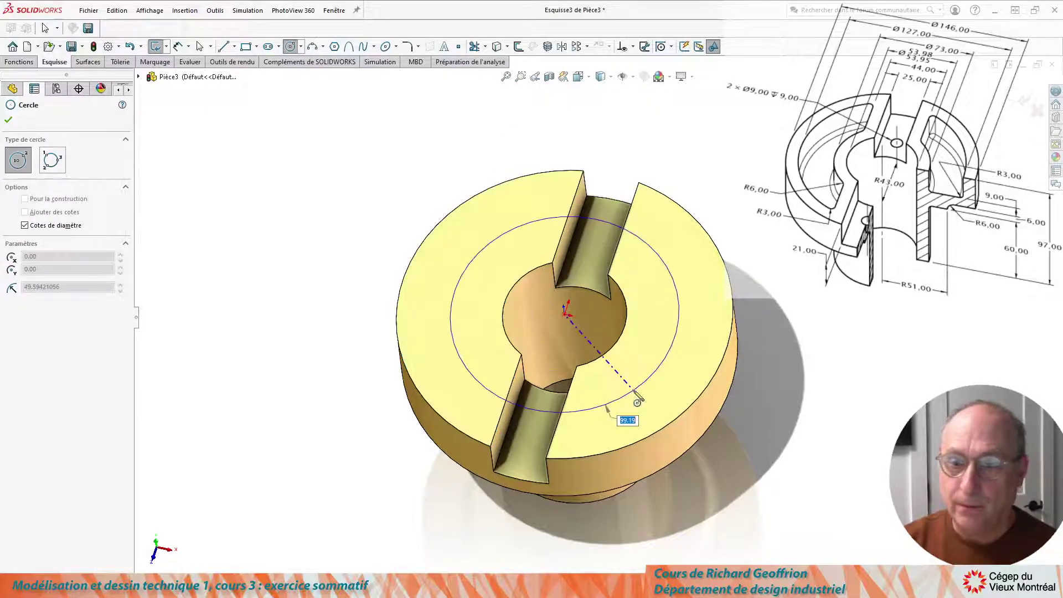
click(651, 424)
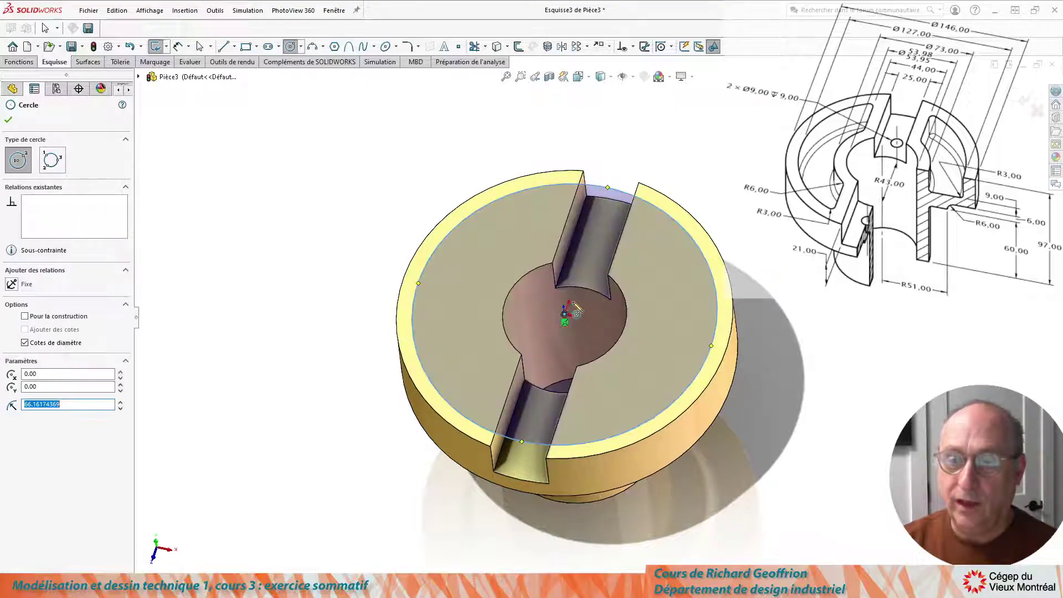
click(564, 315)
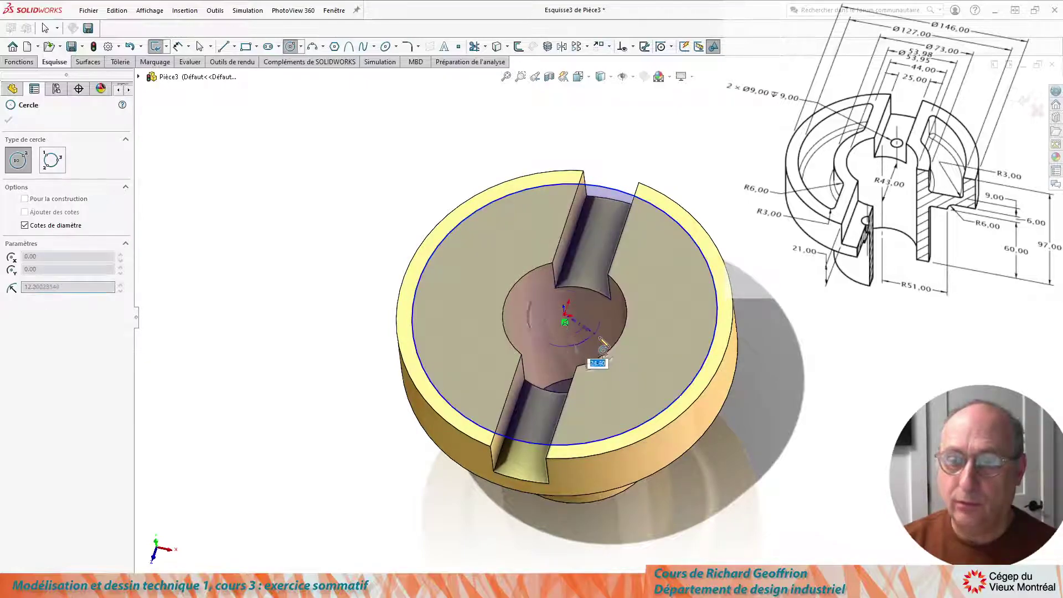
click(628, 372)
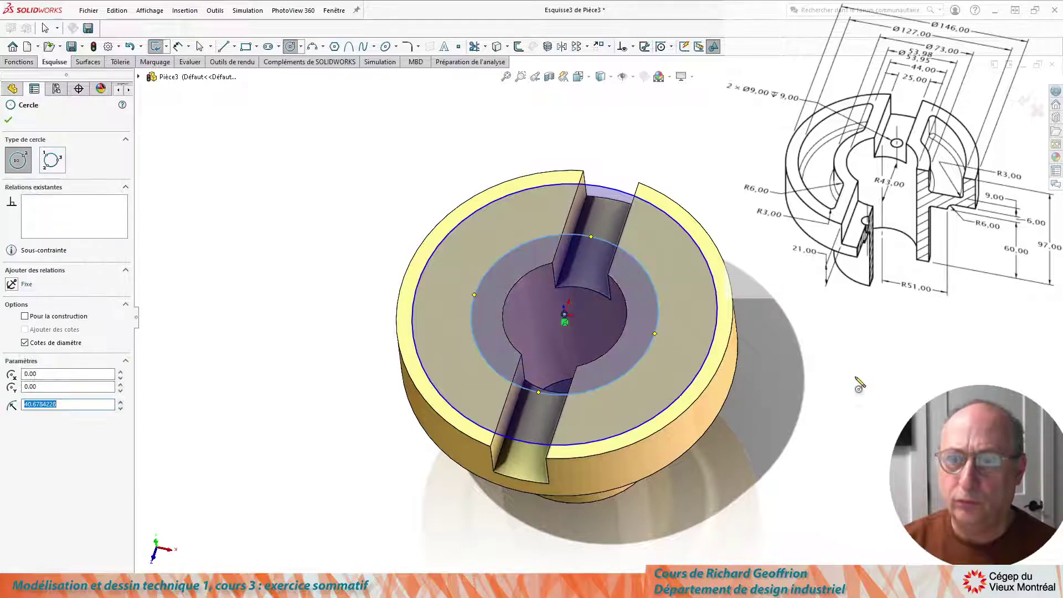
- Sketch two vertical lines about 40 mm apart, one on each side of the central slot, extending beyond the flange's outline
key(ctrl+8)
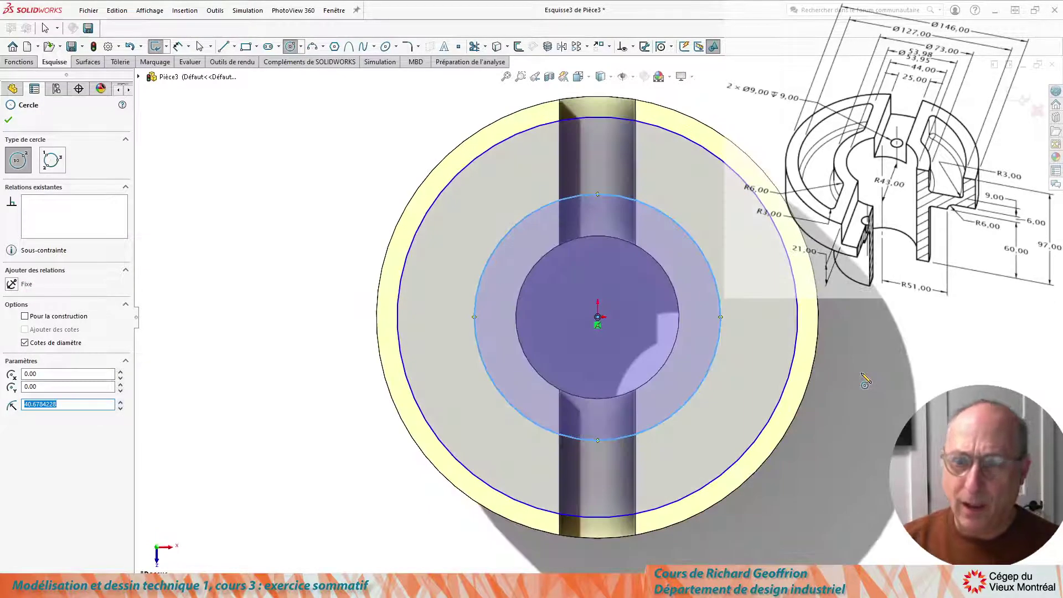
key(l)
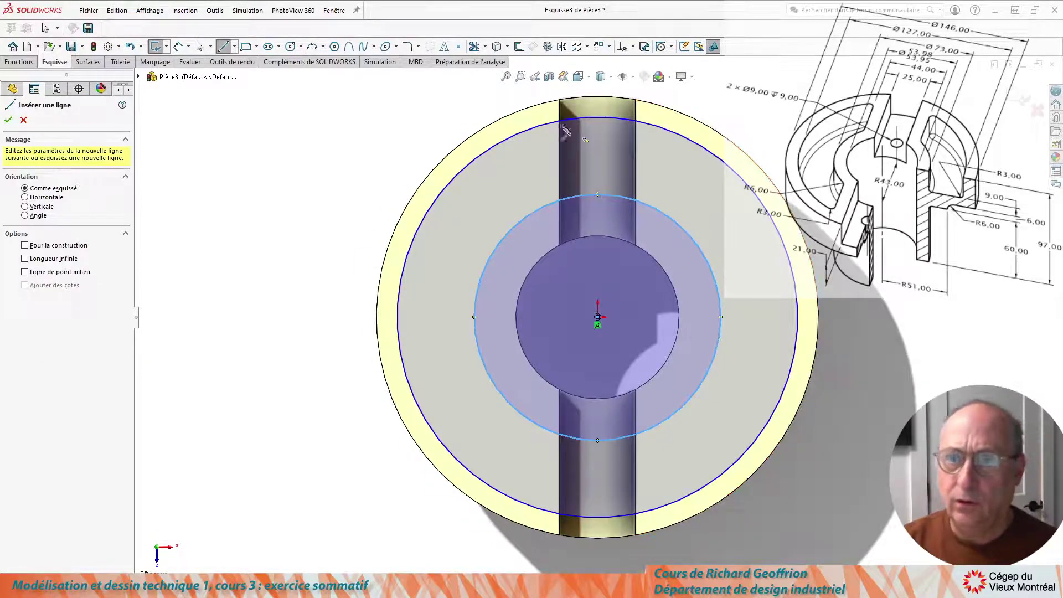
click(538, 93)
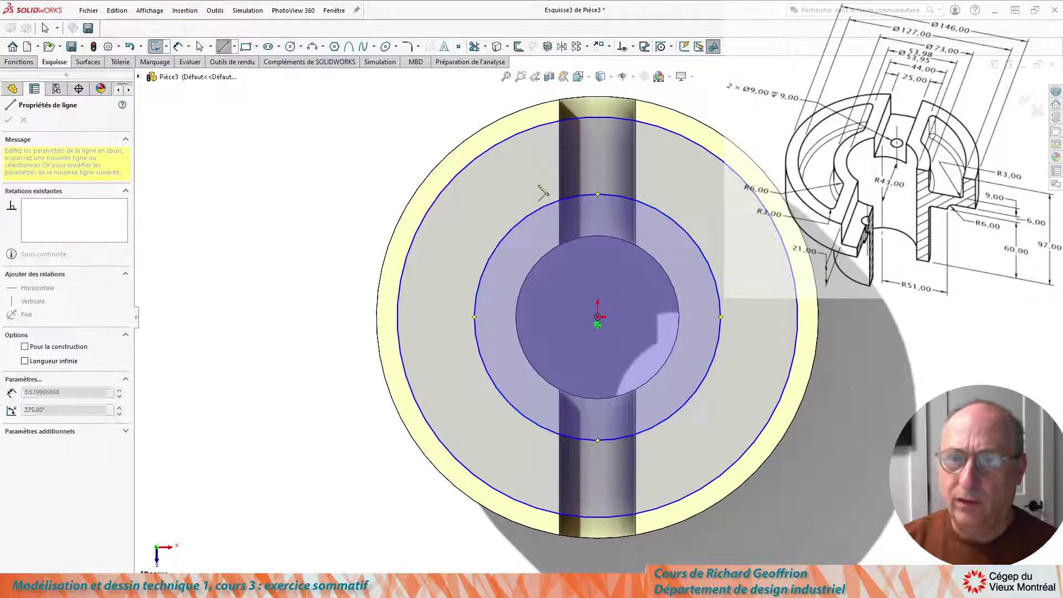
click(538, 564)
key(Escape)
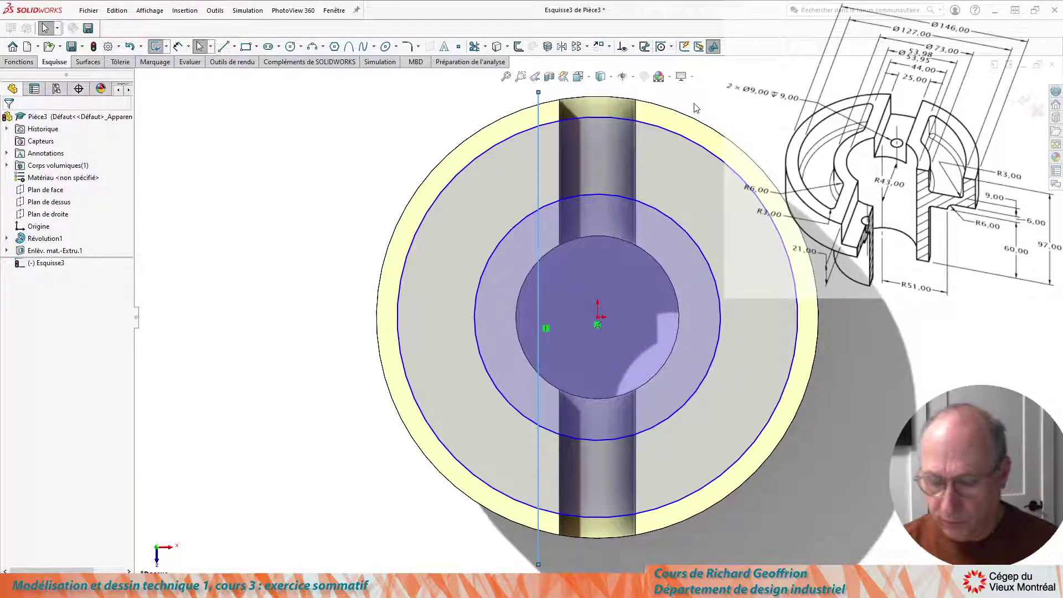
key(l)
click(657, 92)
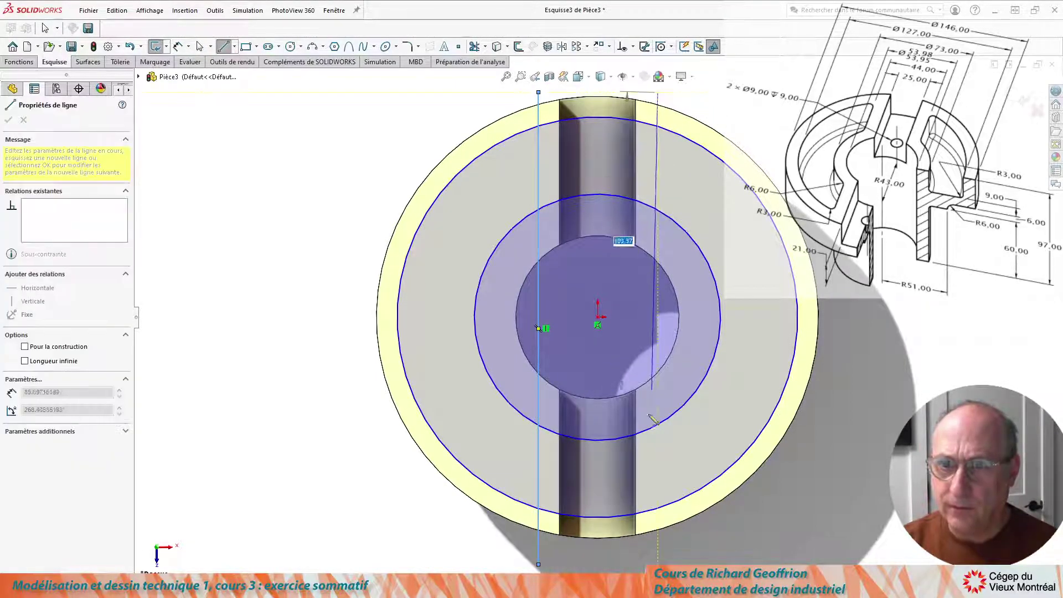
click(658, 553)
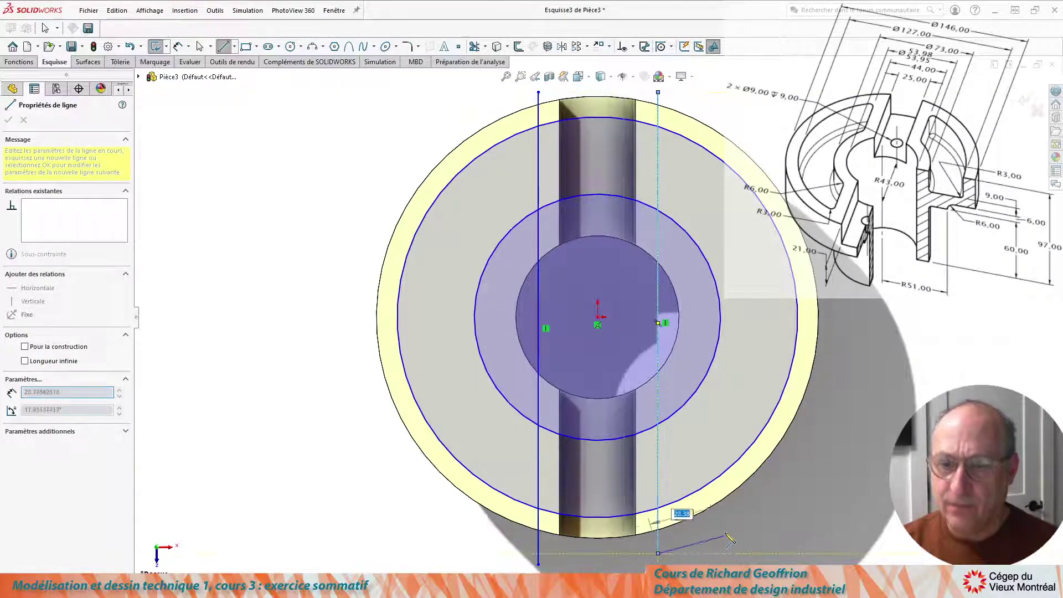
key(Escape)
- Dimension the distance between the two vertical lines as 44 mm
mouse_move(294, 339)
middle_down()
mouse_move(297, 256)
mouse_move(280, 408)
mouse_move(281, 366)
middle_up()
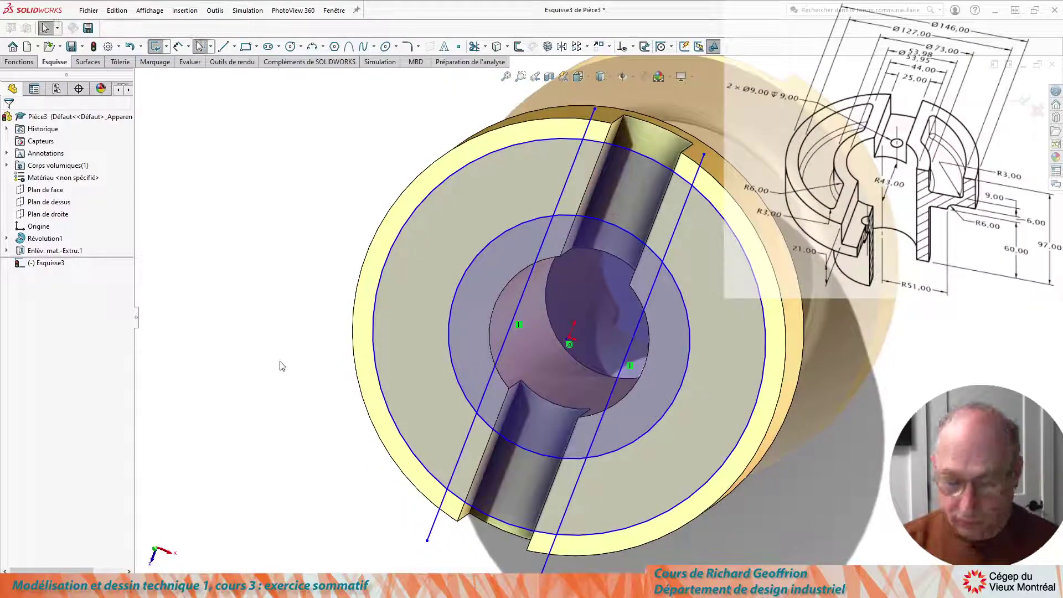
key(ctrl+8)
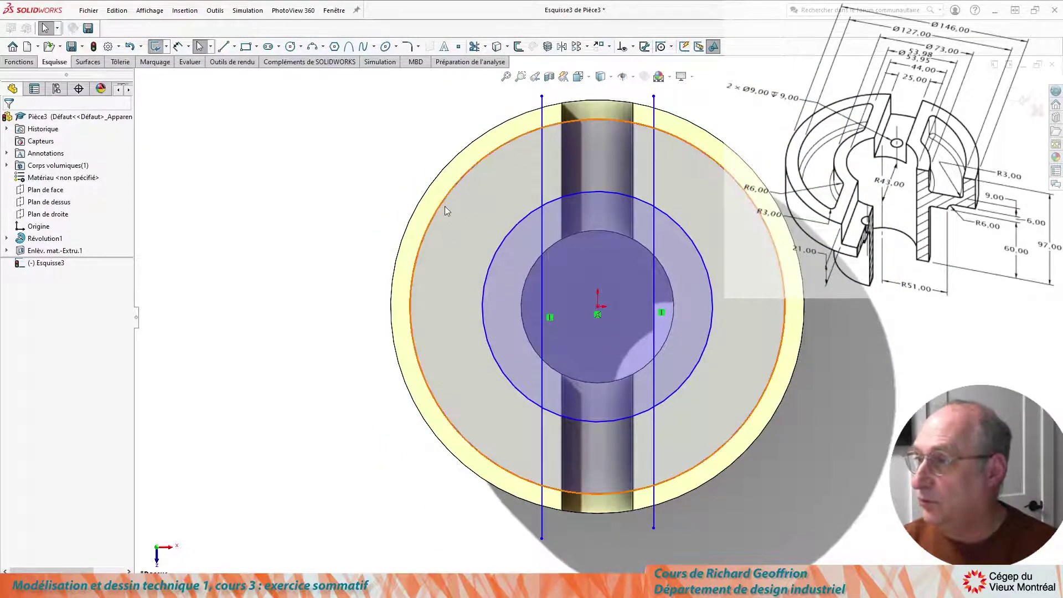
scroll(445, 210, up, 1)
scroll(445, 210, down, 2)
scroll(742, 212, up, 2)
scroll(742, 212, down, 2)
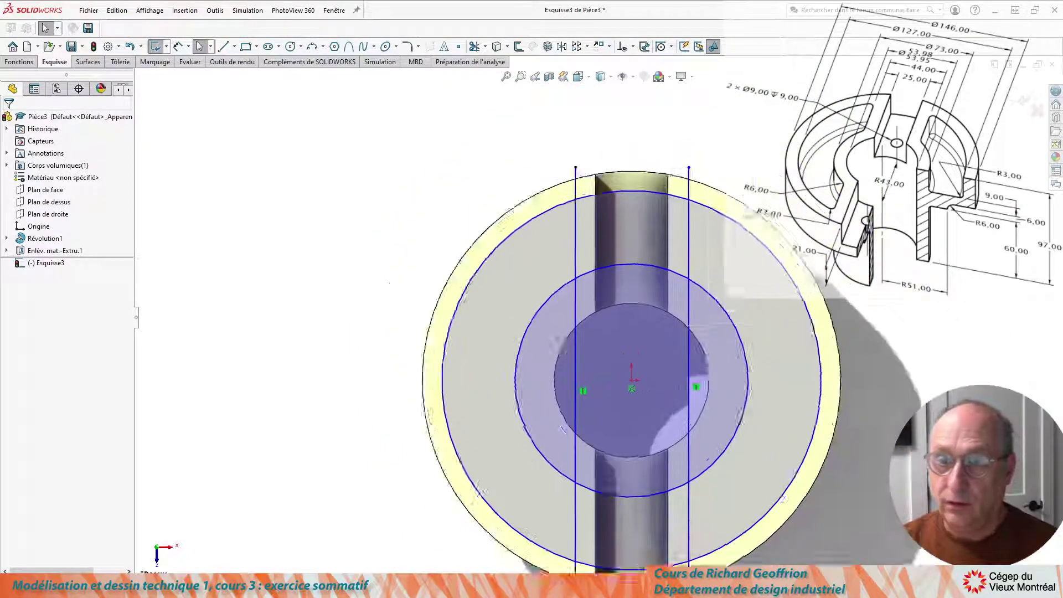
key(d)
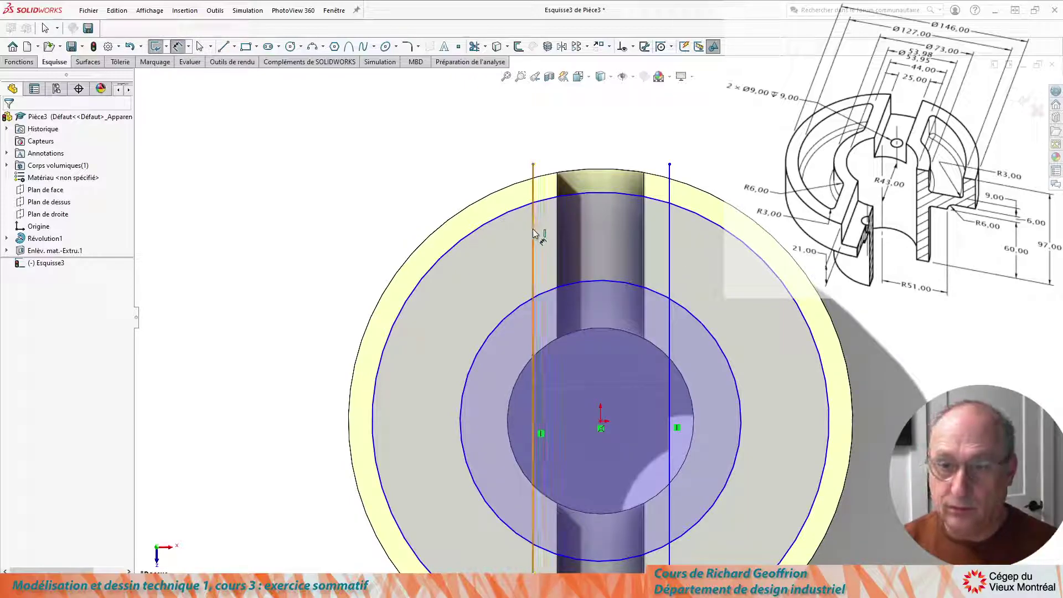
click(533, 230)
click(670, 235)
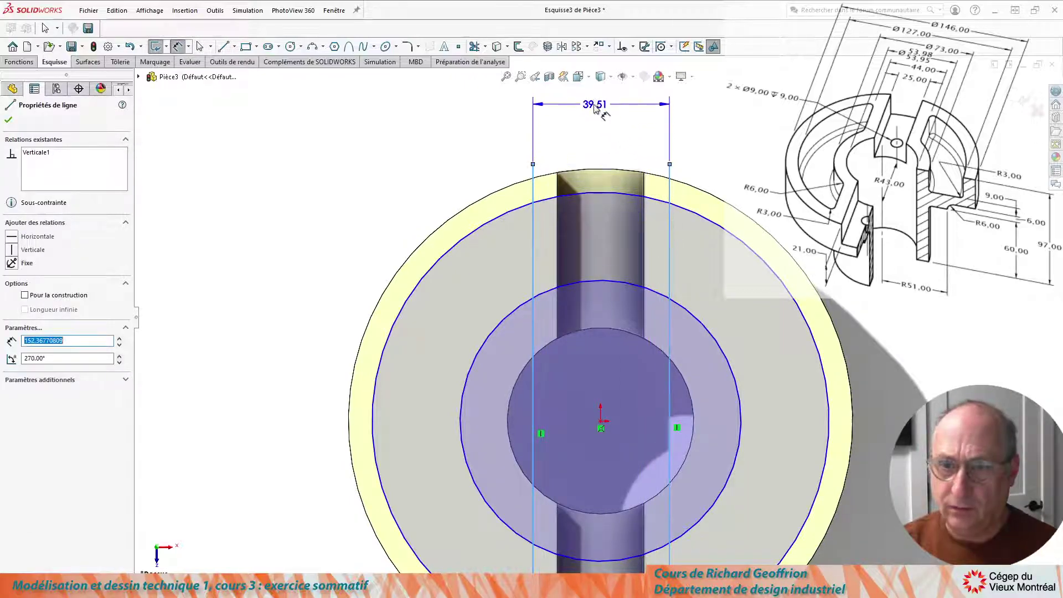
click(596, 121)
text(44)
key(Return)
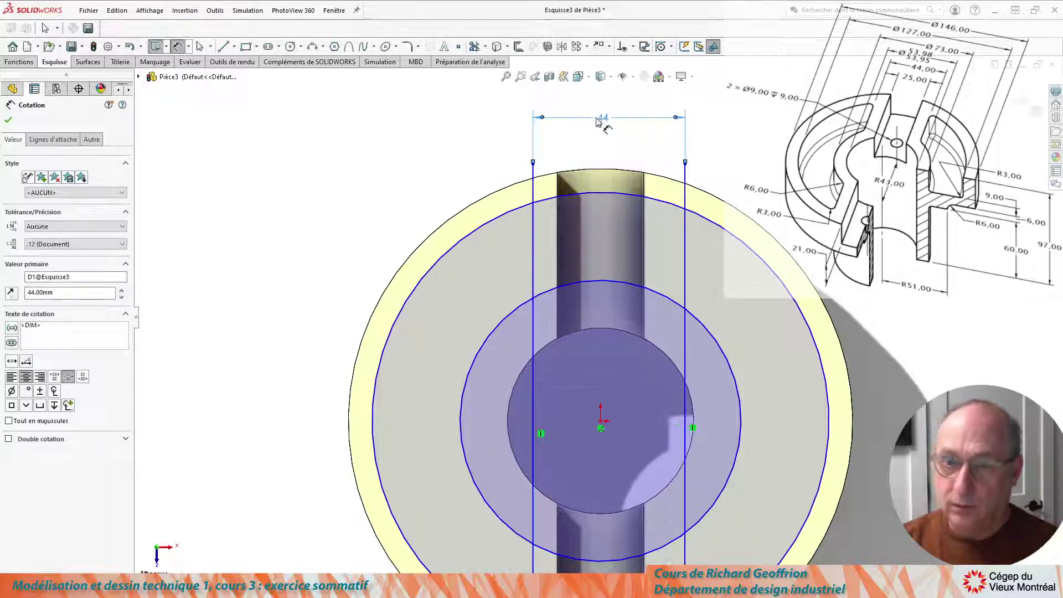
- Dimension the left vertical line from the origin, entering 44/2 for 22 mm
click(536, 235)
click(600, 419)
click(576, 145)
text(44)
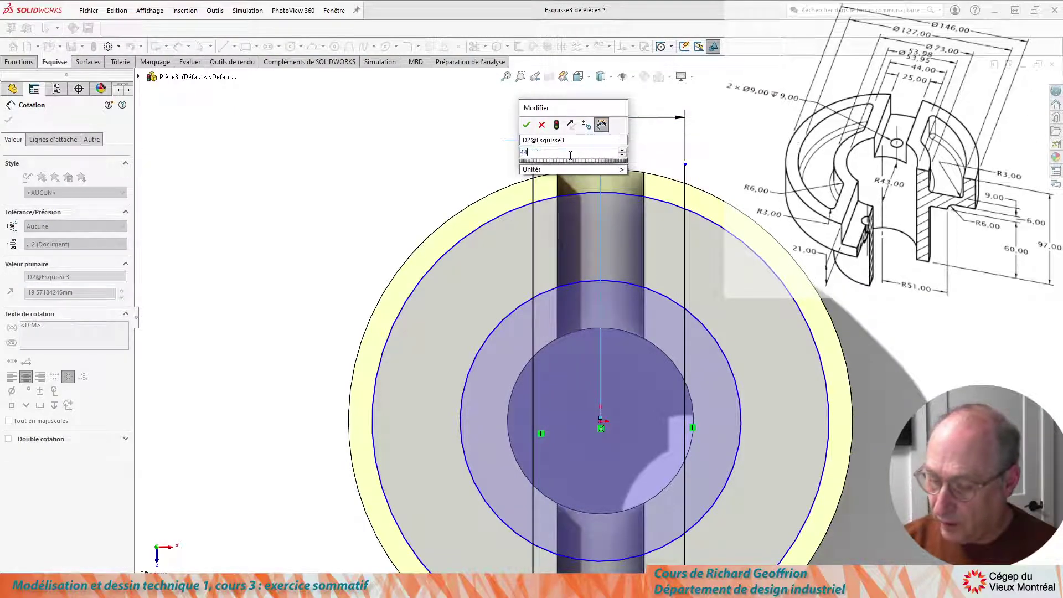
text(/2)
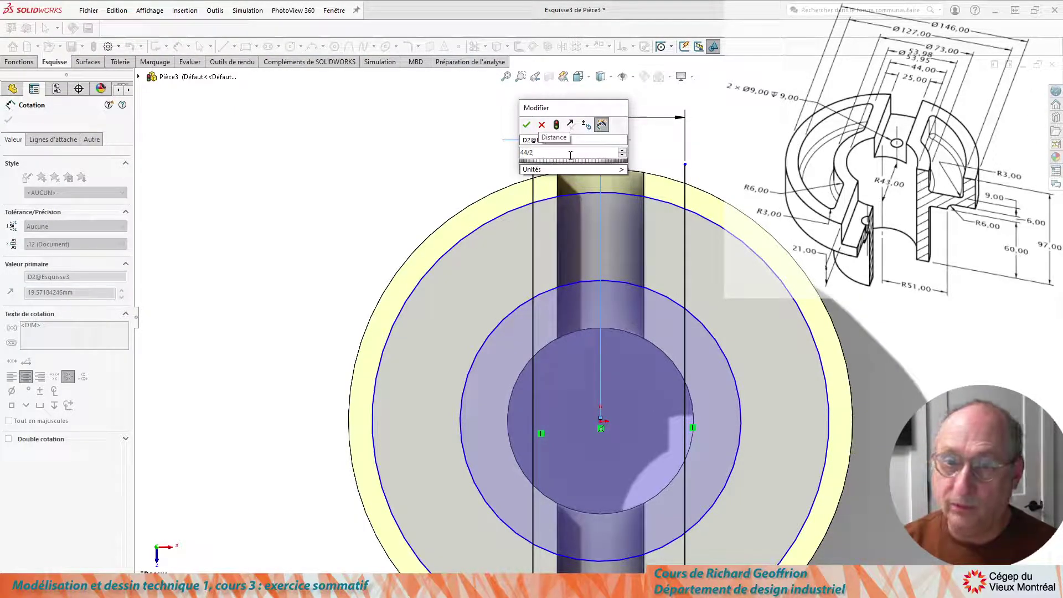
key(Return)
- Dimension the outer sketch circle with a diameter of 127 mm
scroll(578, 340, up, 3)
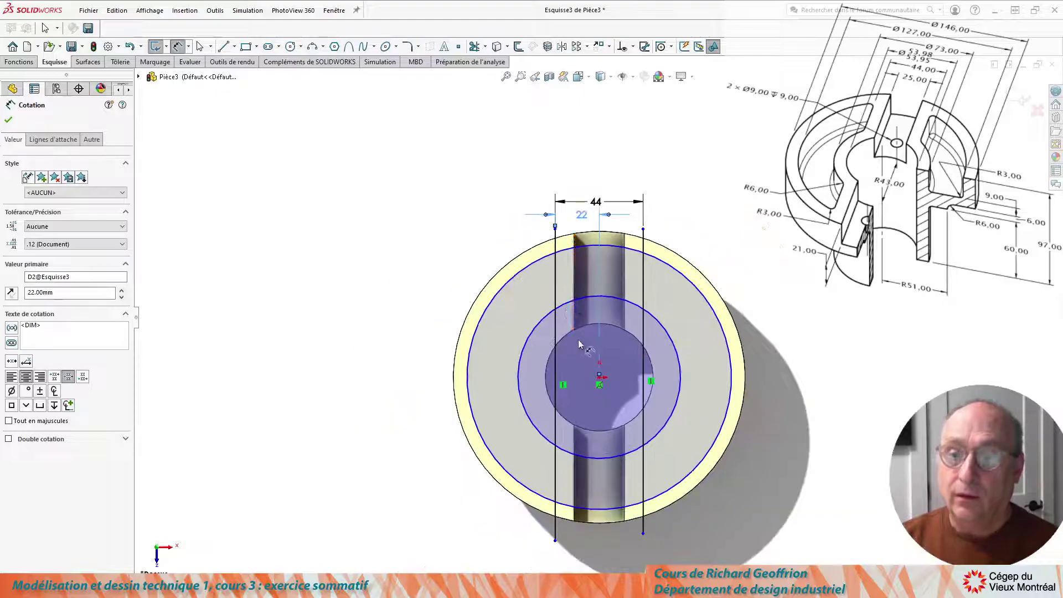
scroll(578, 340, down, 1)
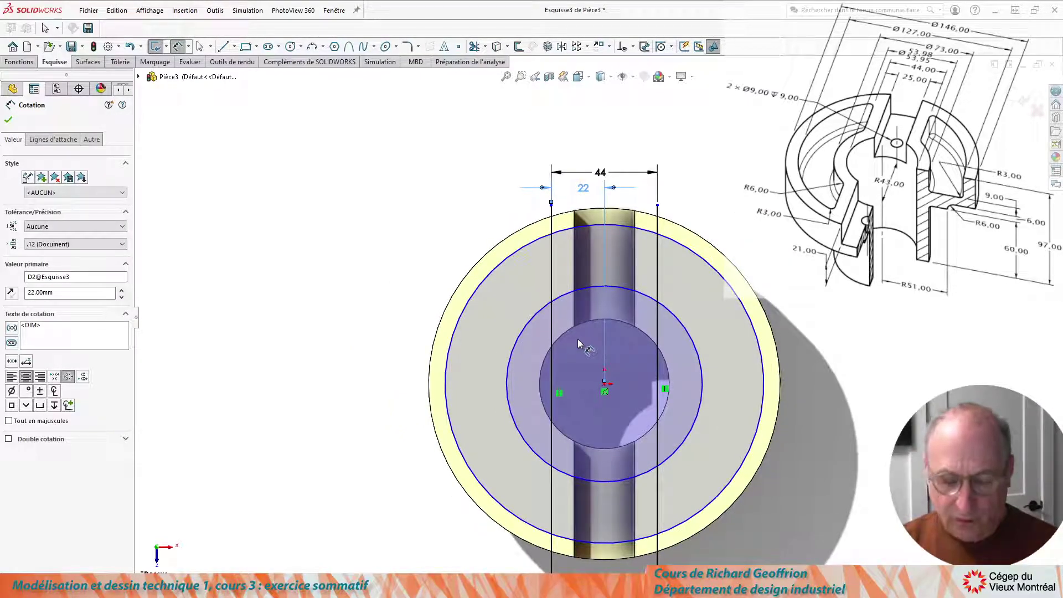
click(463, 254)
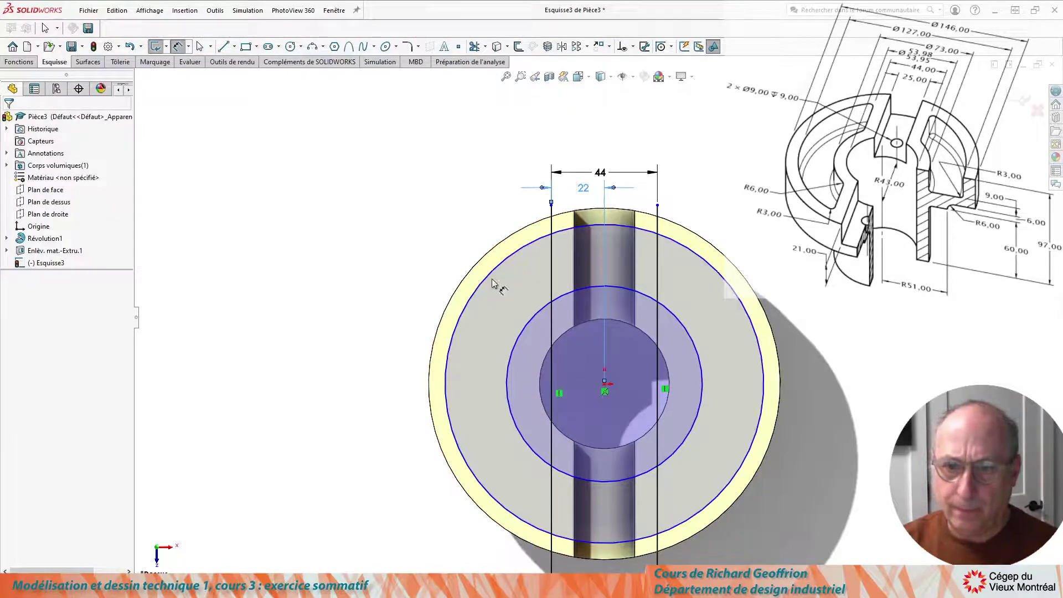
click(489, 278)
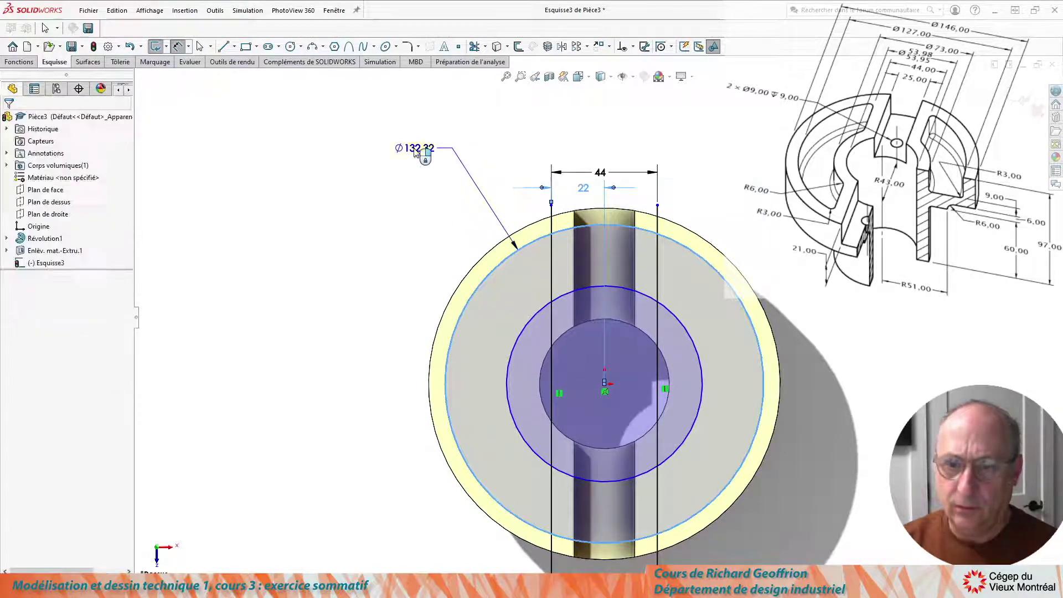
click(415, 155)
text(127)
key(Return)
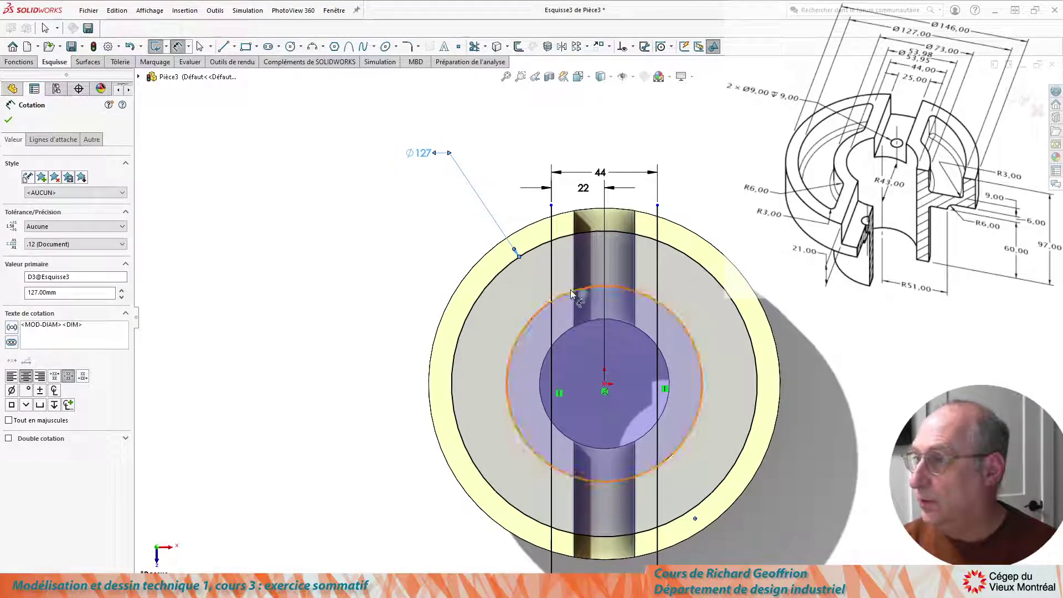
- Dimension the inner sketch circle with a diameter of 73 mm and finish dimensioning
click(534, 315)
click(412, 231)
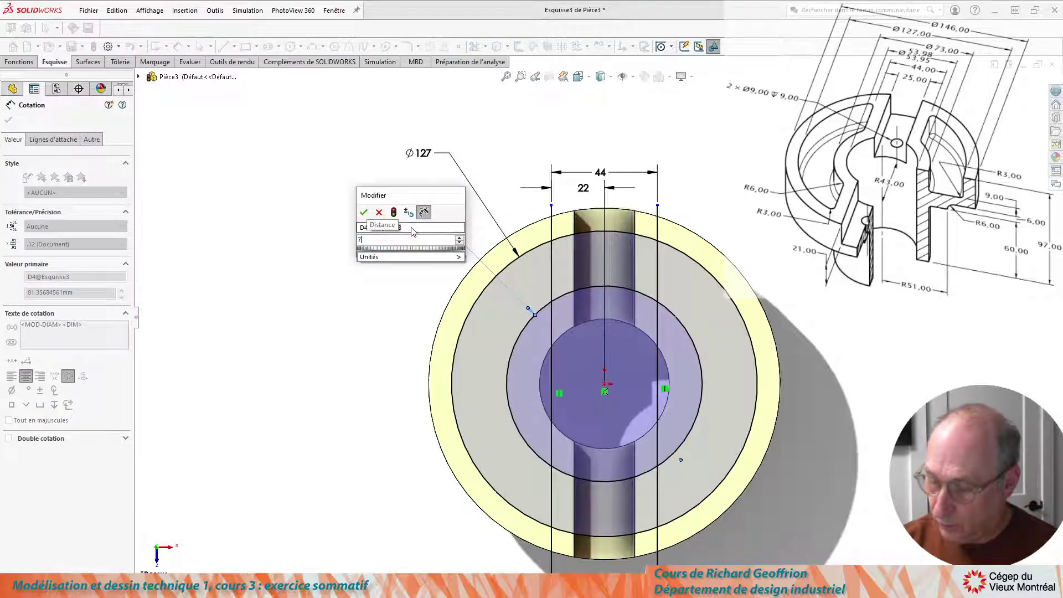
key(Return)
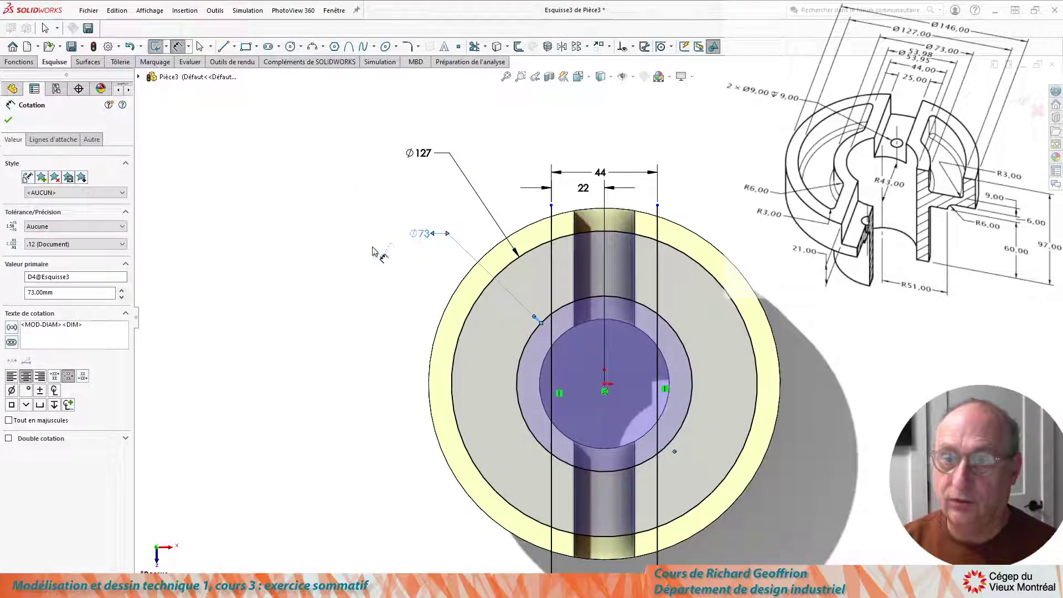
scroll(443, 320, up, 4)
scroll(651, 460, down, 2)
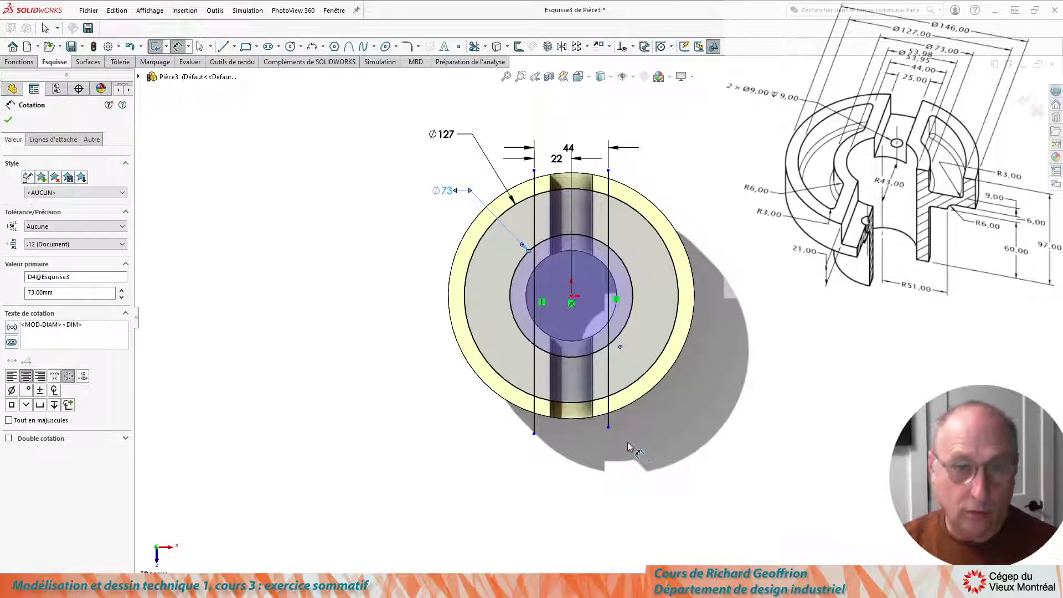
click(9, 121)
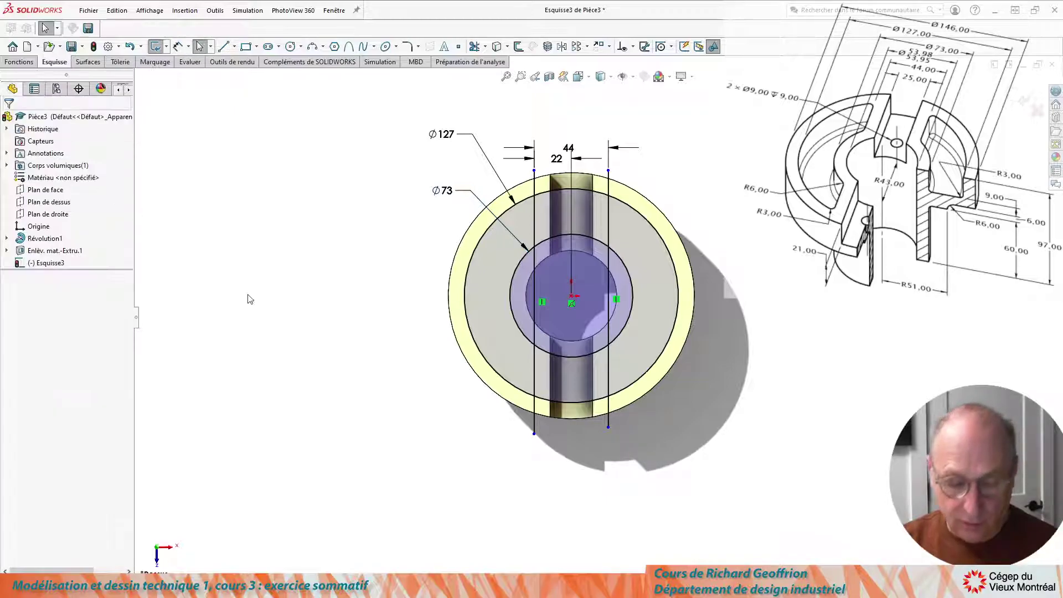
- Trim the lines and circles with Ajustement intelligent, leaving two closed arc-shaped pocket profiles, one on each side of the slot
key(t)
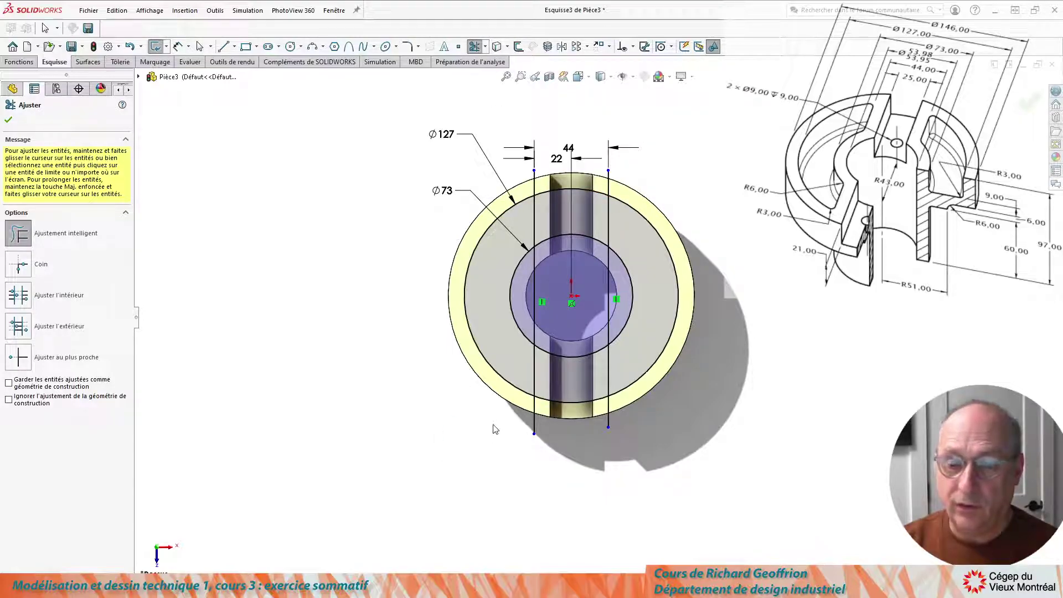
mouse_move(605, 426)
mouse_down()
mouse_move(568, 357)
mouse_move(540, 183)
mouse_move(621, 186)
mouse_up()
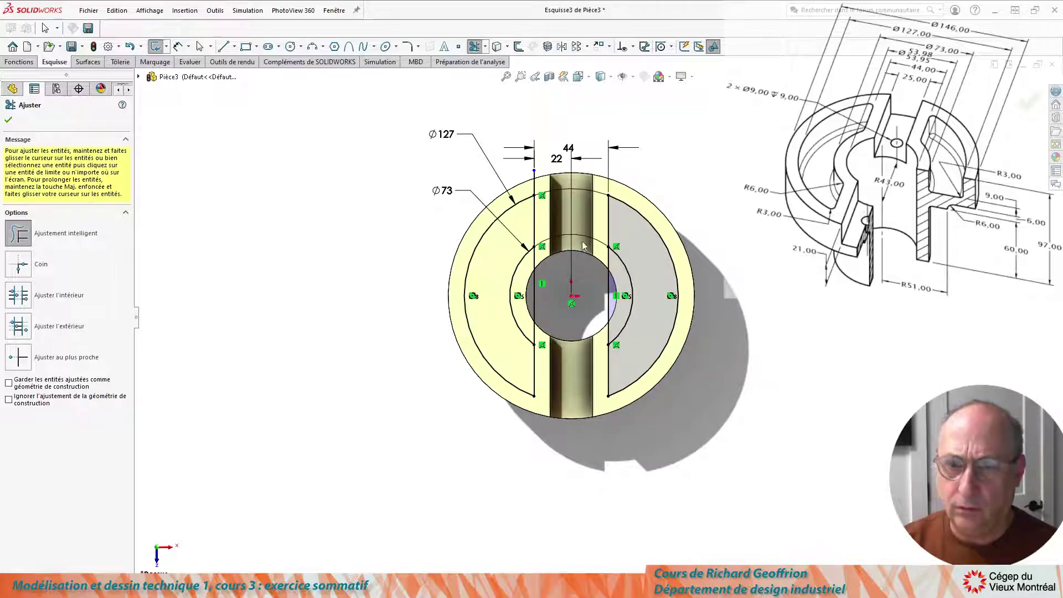
drag(550, 178, 527, 181)
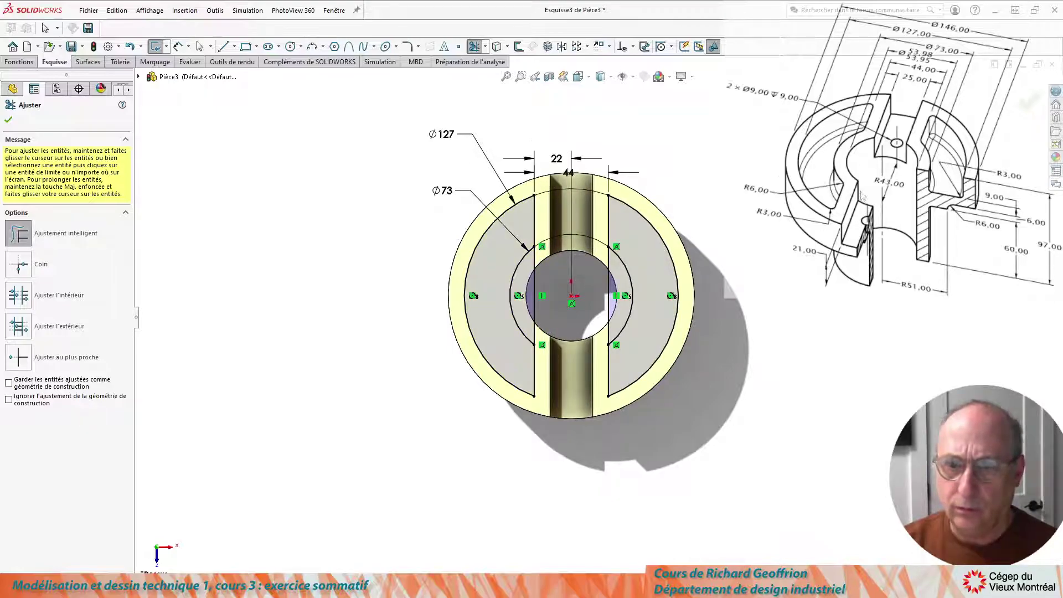
drag(551, 304, 528, 313)
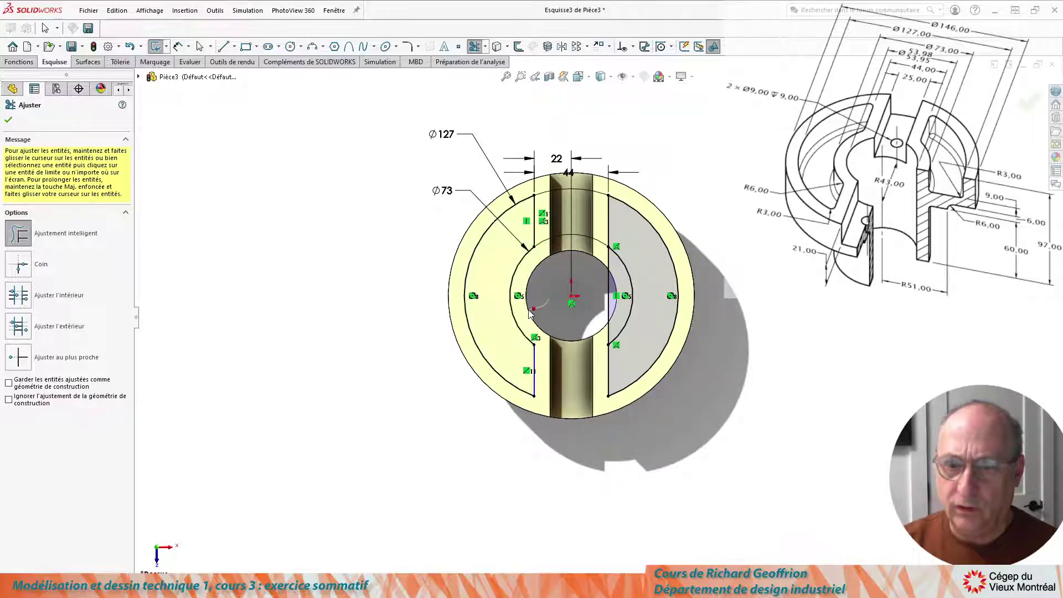
drag(604, 316, 611, 316)
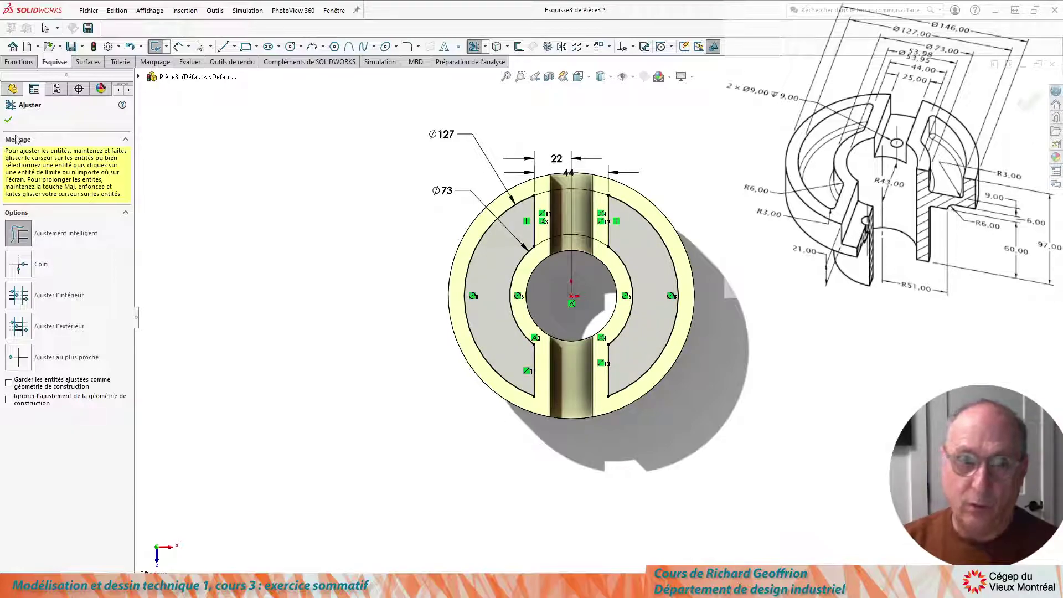
click(8, 123)
- Start an extruded cut of both pocket profiles, ending at Translaté par rapport à la surface with the flange's underside as reference face
mouse_move(363, 457)
middle_down()
mouse_move(315, 289)
mouse_move(325, 370)
mouse_move(337, 329)
mouse_move(347, 347)
middle_up()
ctrl+middle_drag(578, 130, 588, 169)
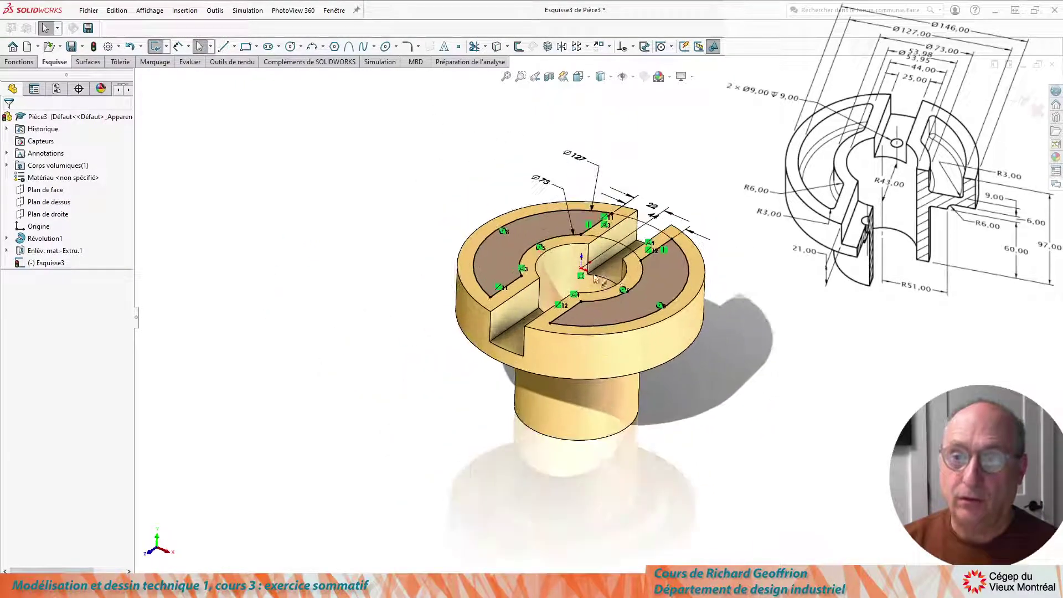
click(20, 63)
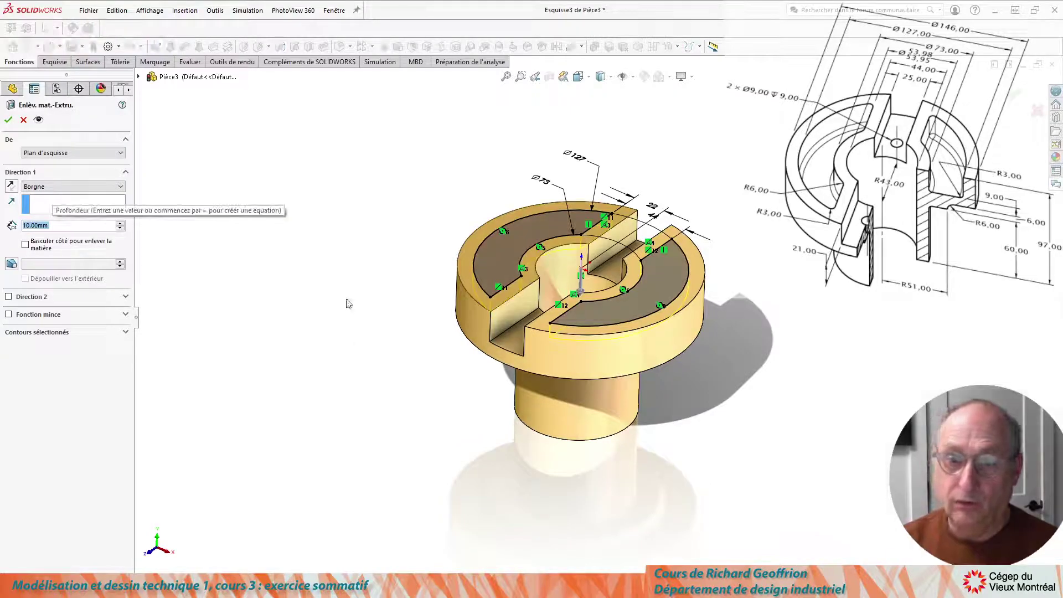
middle_drag(352, 245, 344, 291)
scroll(635, 336, down, 3)
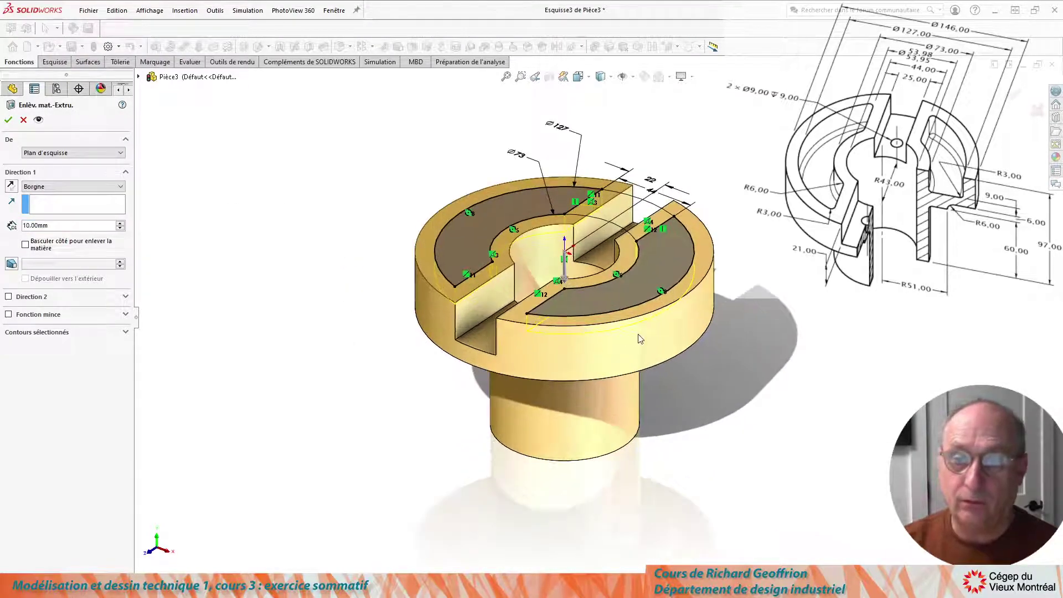
click(109, 187)
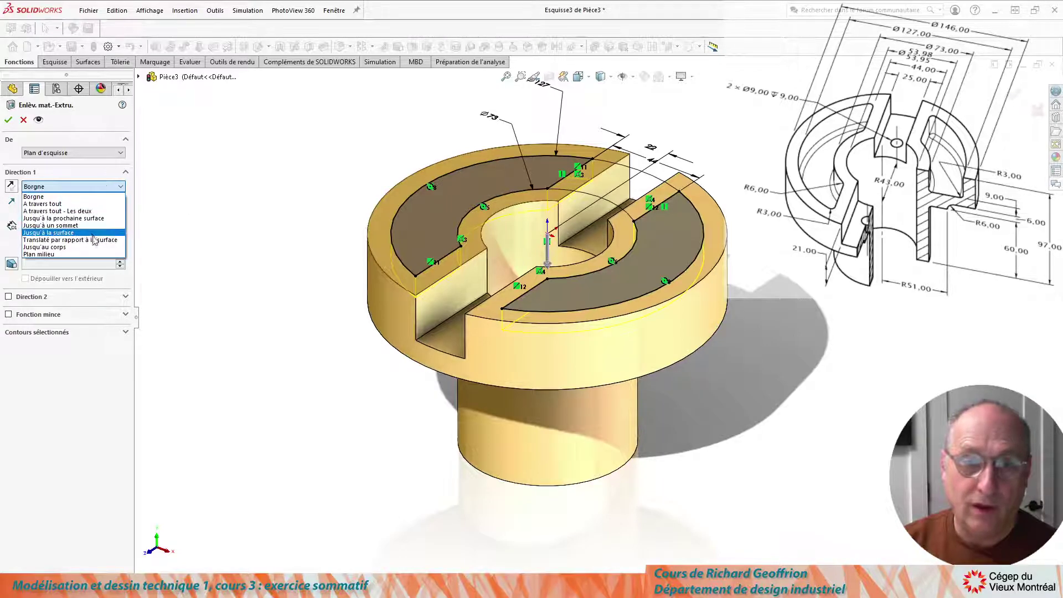
click(69, 239)
middle_drag(222, 412, 394, 317)
click(396, 316)
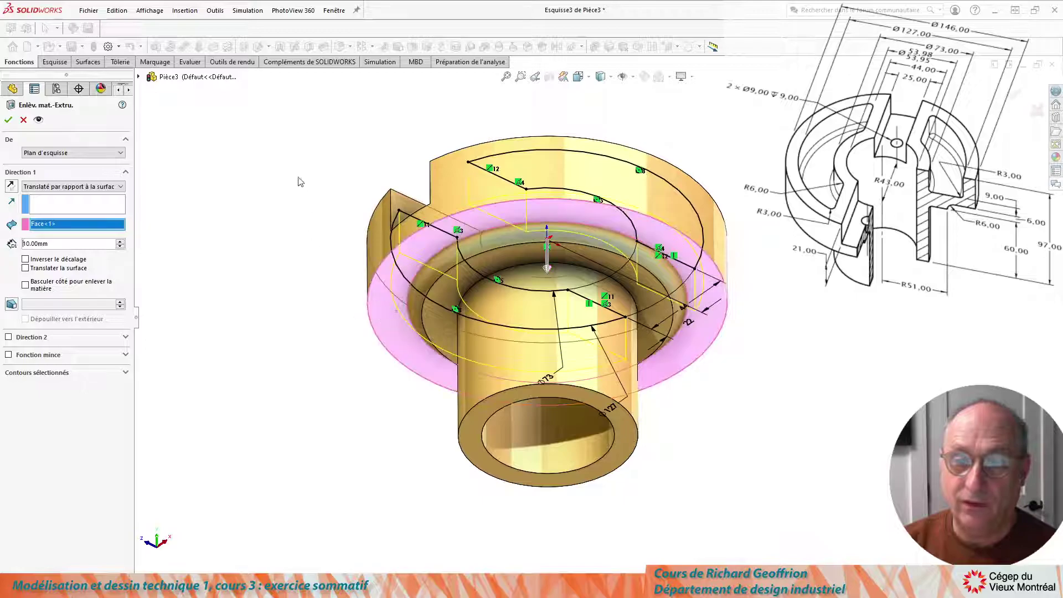
- Set the pocket cut's offset from the flange's underside to 9 mm and complete the cut
middle_drag(297, 178, 308, 301)
double_click(63, 243)
text(9)
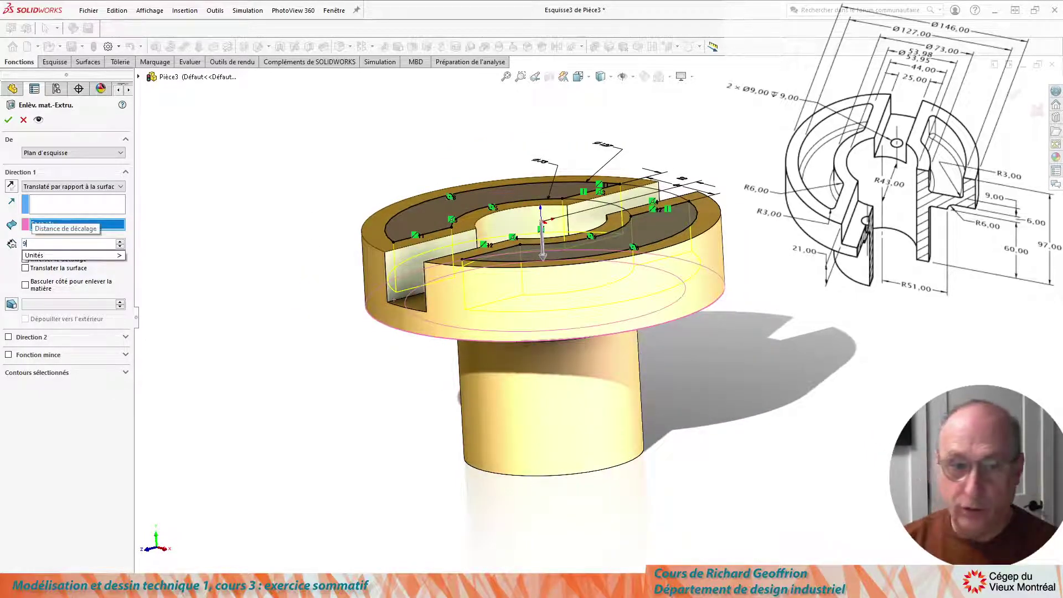
key(Return)
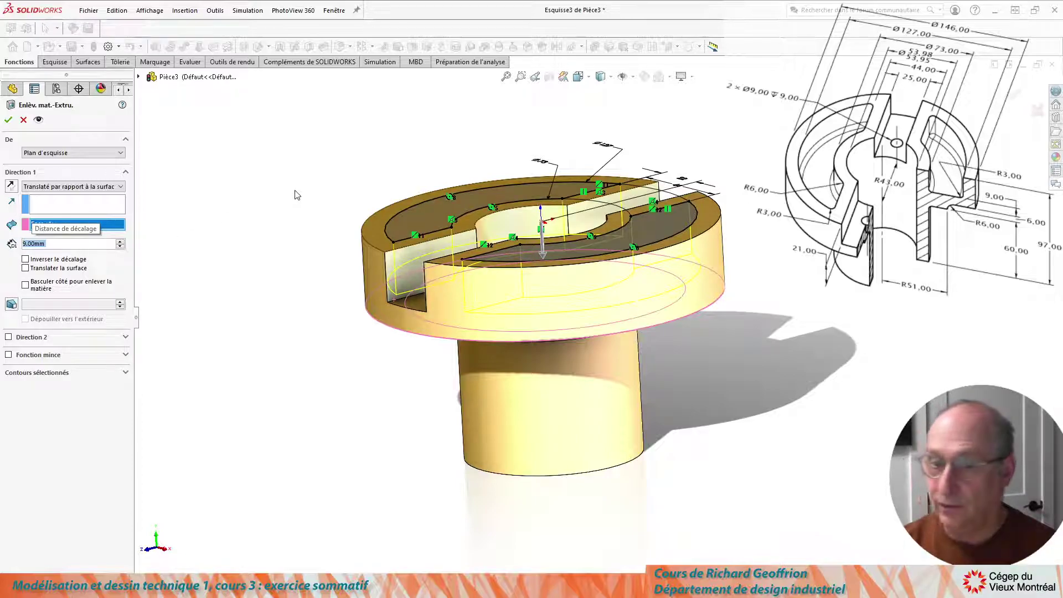
middle_drag(295, 194, 366, 296)
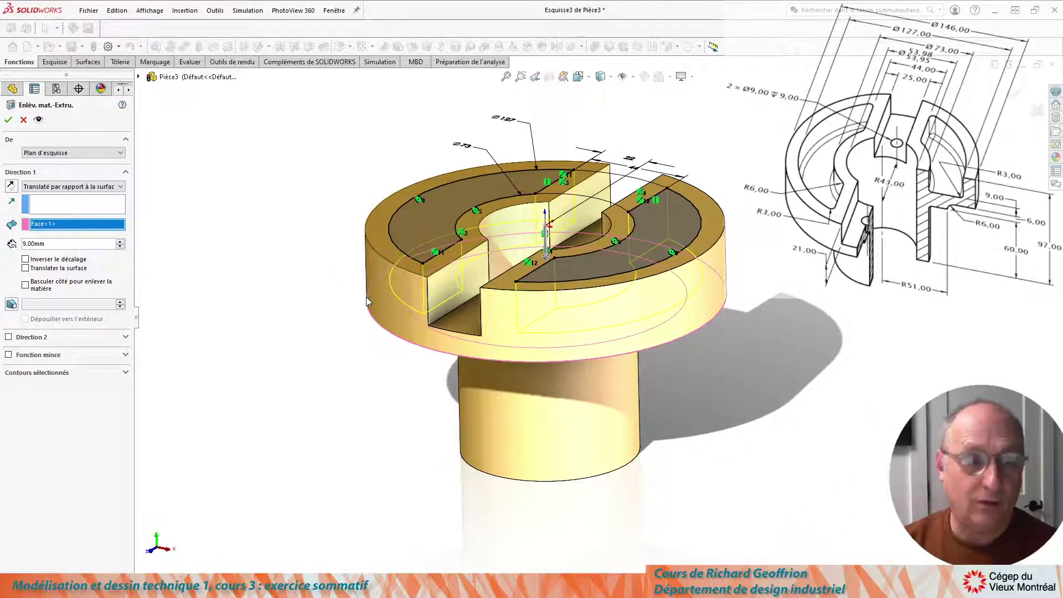
key(Return)
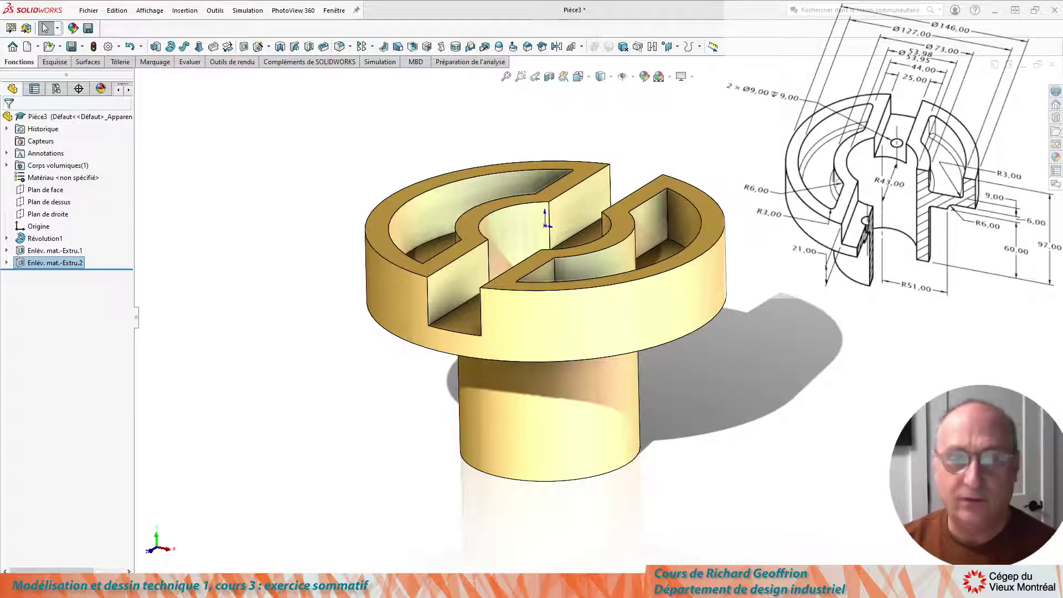
- Fillet with a 6 mm radius the four vertical edges where the pockets' curved inner walls meet the straight walls along the slot
middle_drag(598, 392, 478, 352)
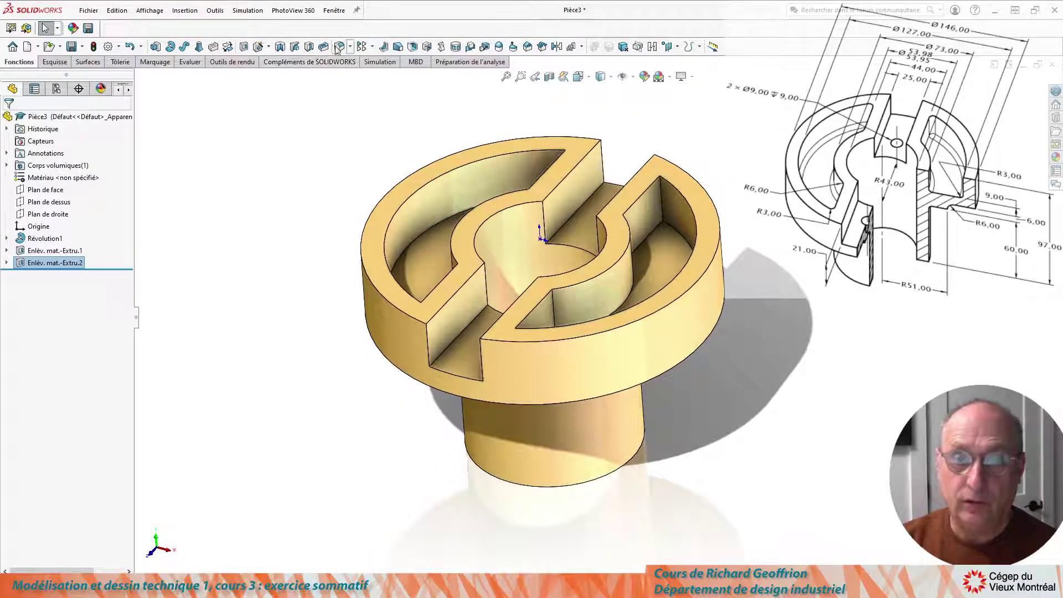
text(6)
key(Return)
middle_drag(581, 219, 494, 280)
click(562, 252)
middle_drag(558, 271, 595, 249)
click(525, 322)
click(595, 249)
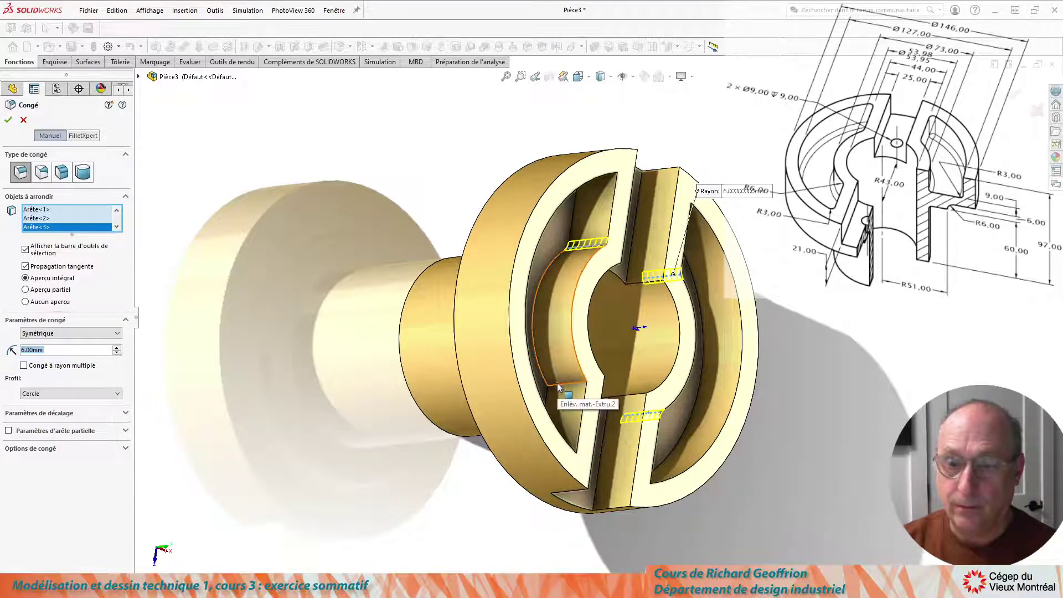
click(561, 387)
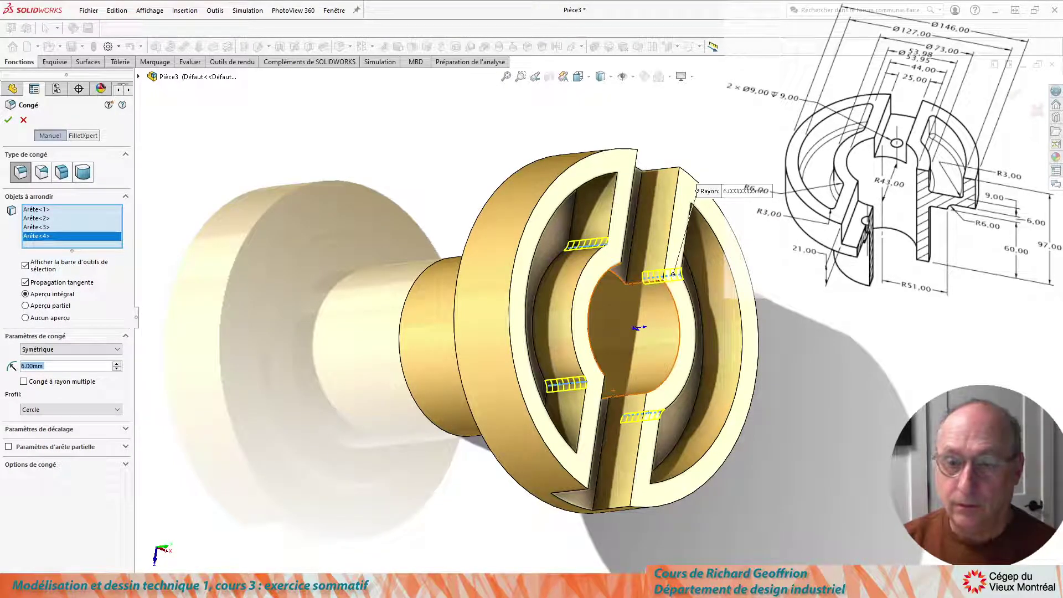
key(Return)
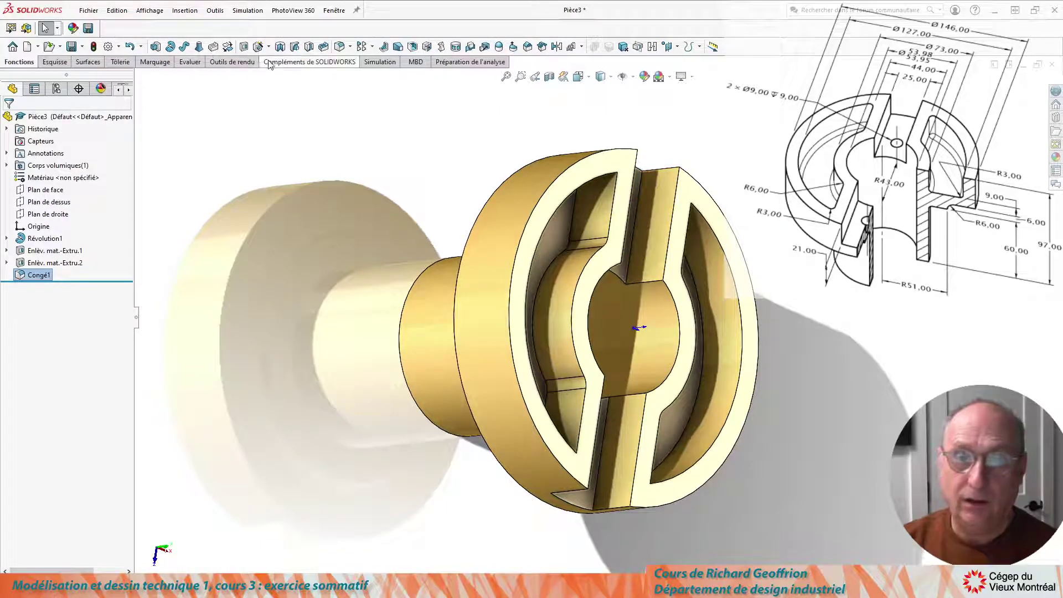
- Create a 3 mm fillet on both pocket floor faces and the four vertical outer corner edges of the pockets
key(Return)
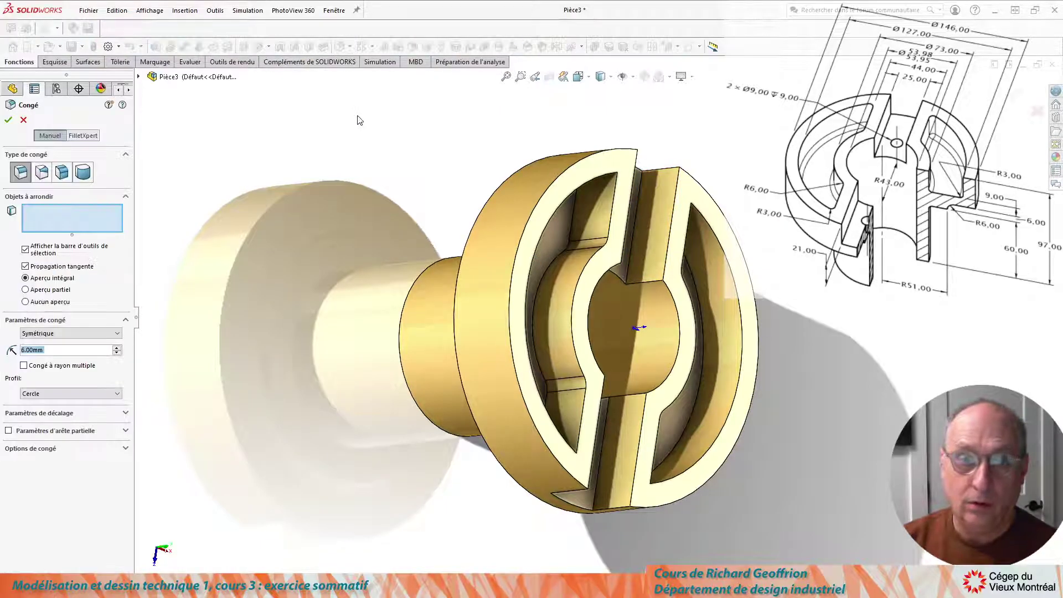
text(3)
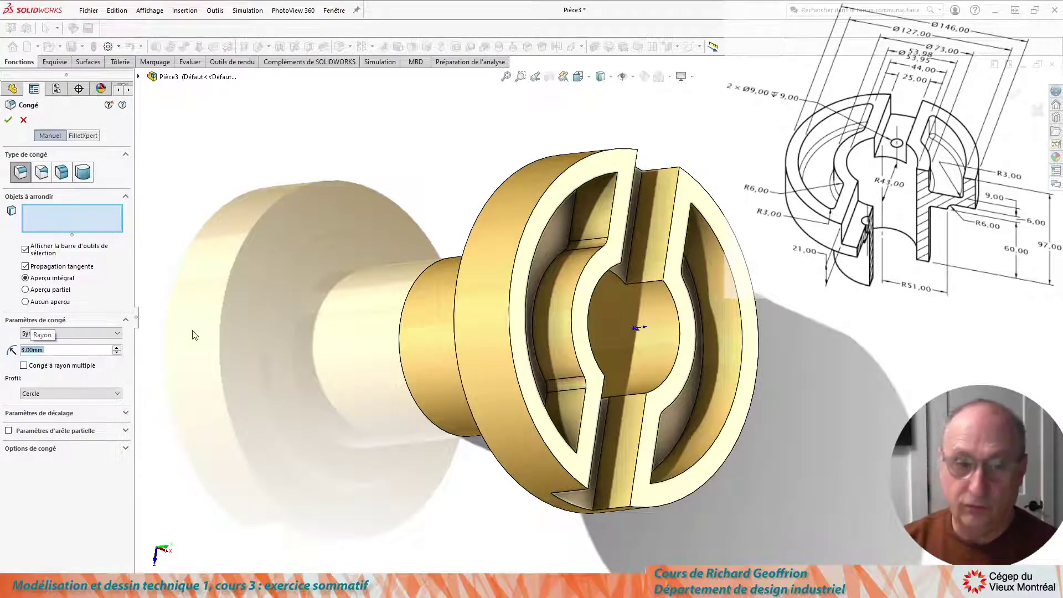
middle_drag(559, 449, 475, 388)
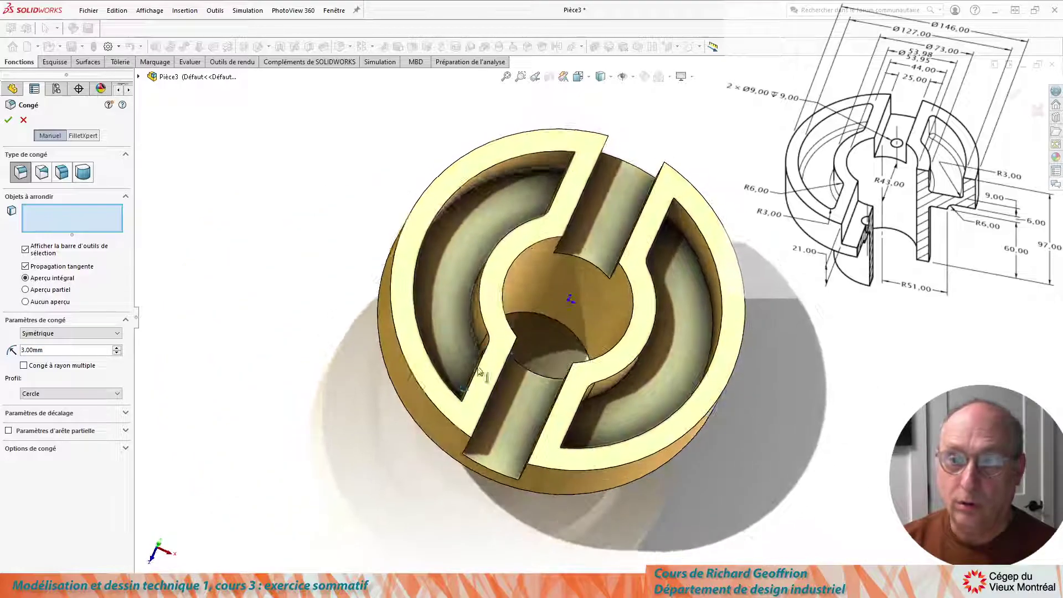
click(525, 197)
click(708, 321)
middle_drag(603, 323, 579, 304)
click(605, 226)
click(377, 408)
click(623, 181)
middle_drag(624, 181, 467, 188)
click(372, 386)
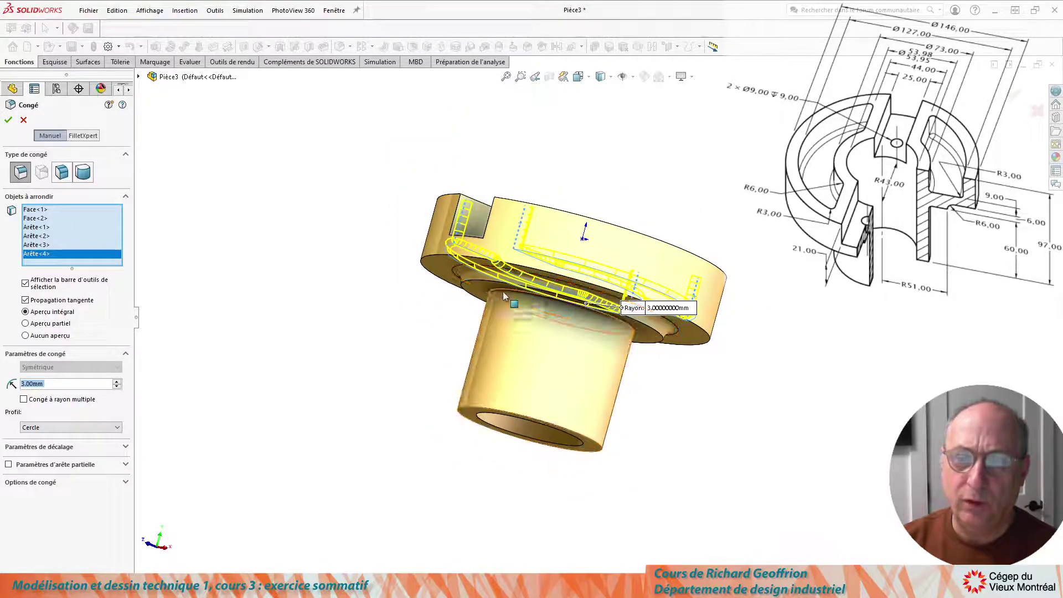
middle_drag(327, 231, 315, 358)
click(9, 120)
- Edit the 3 mm fillet Congé2 to add the circular edge where the cylindrical hub meets the flange's underside
middle_drag(361, 310, 377, 159)
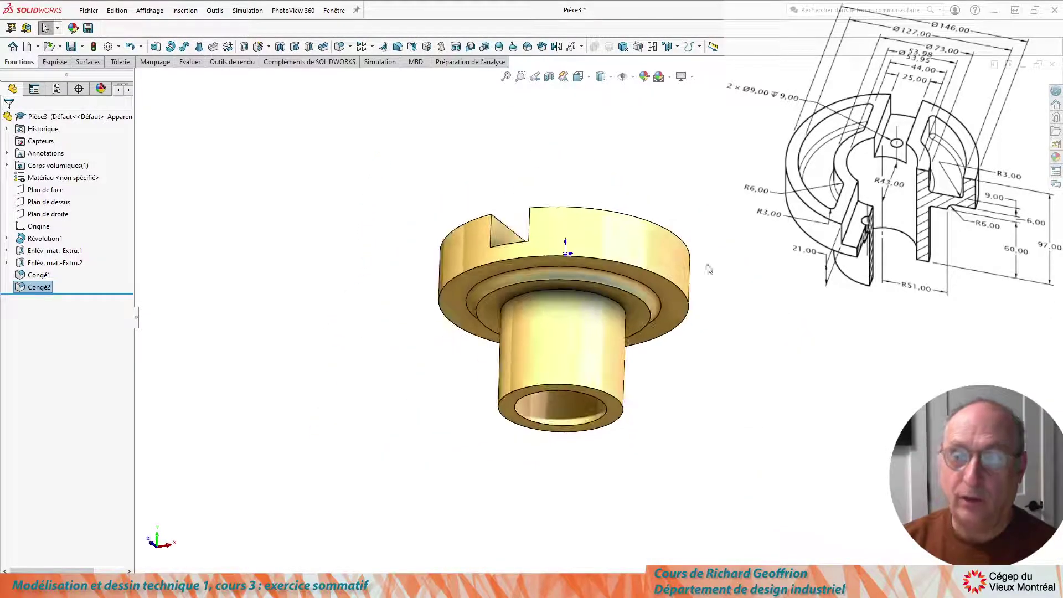
middle_drag(564, 303, 356, 363)
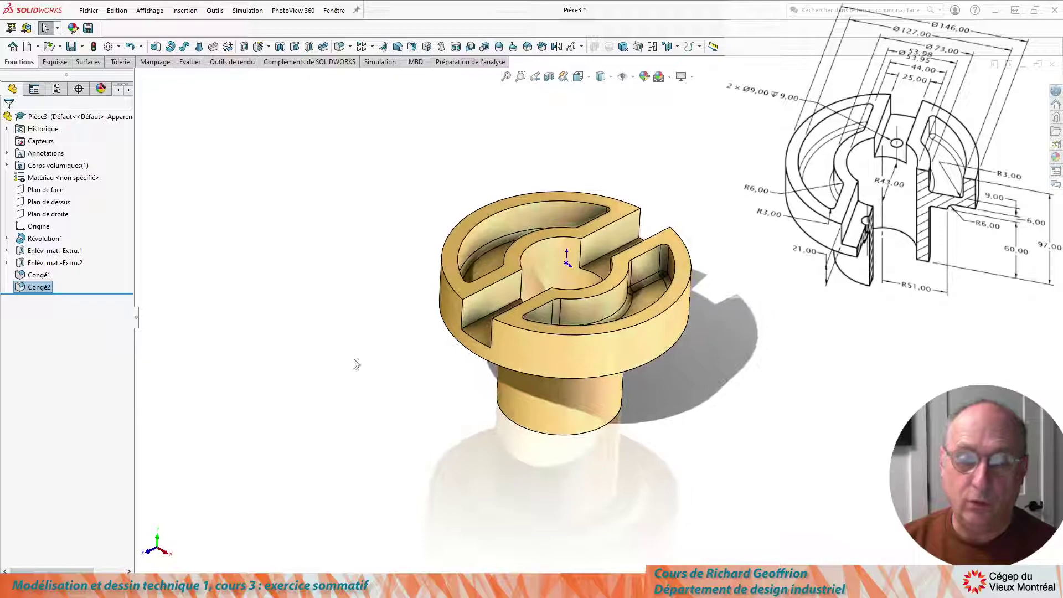
click(33, 287)
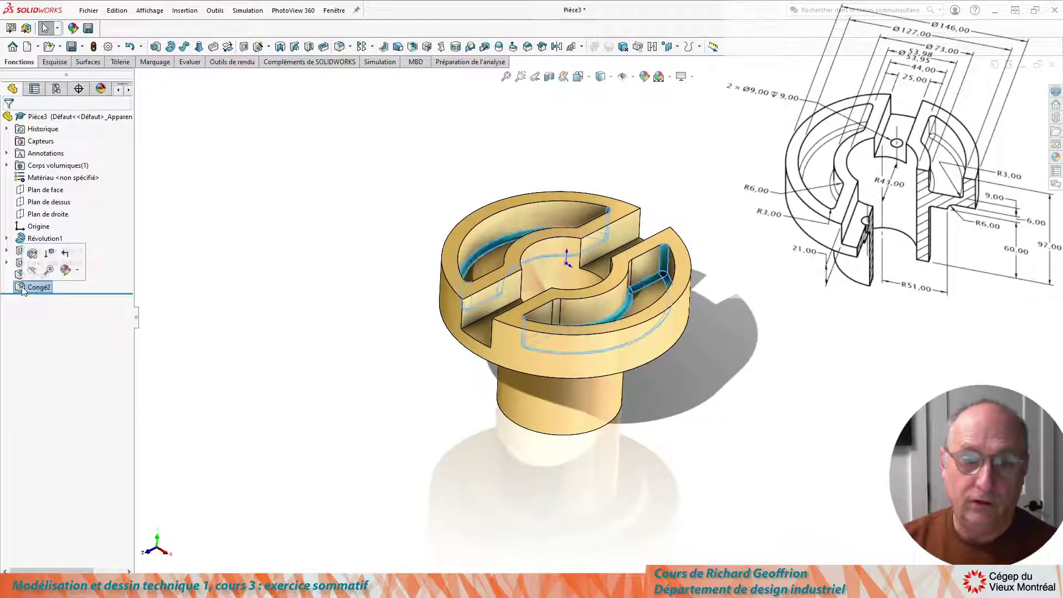
click(32, 254)
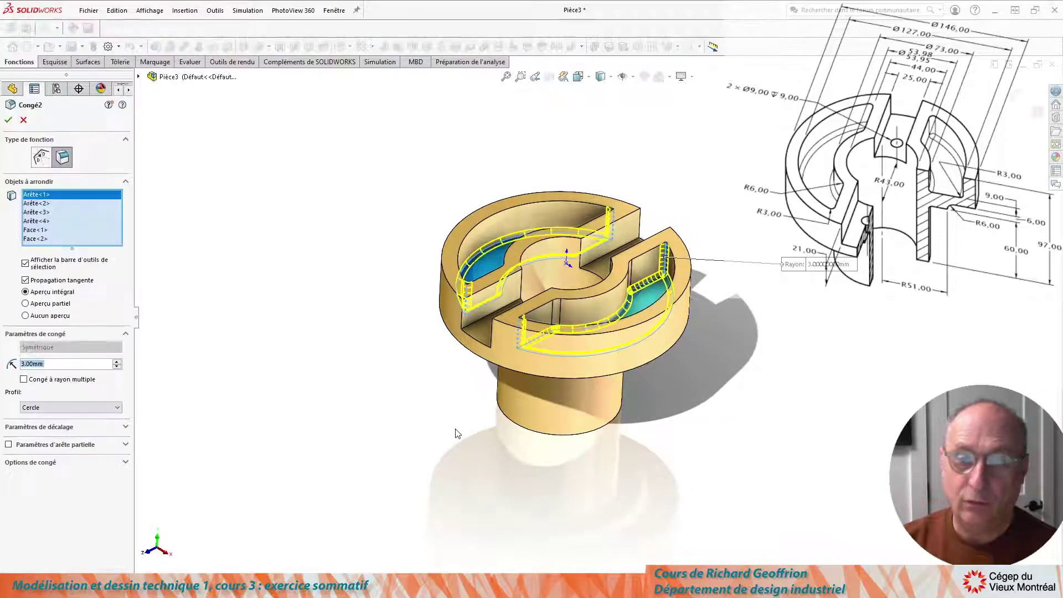
scroll(576, 276, down, 5)
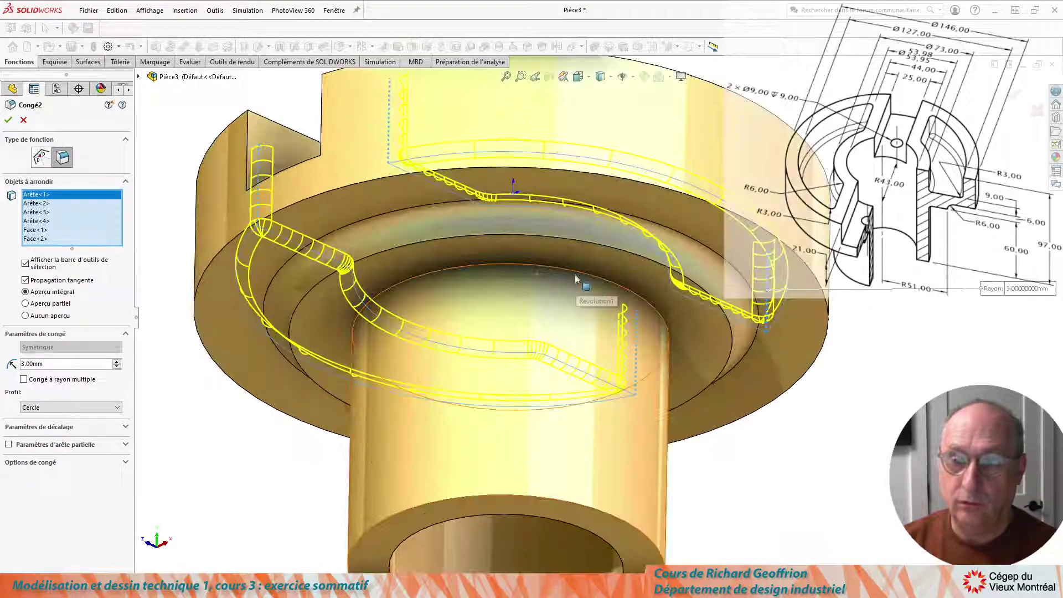
click(576, 276)
click(9, 122)
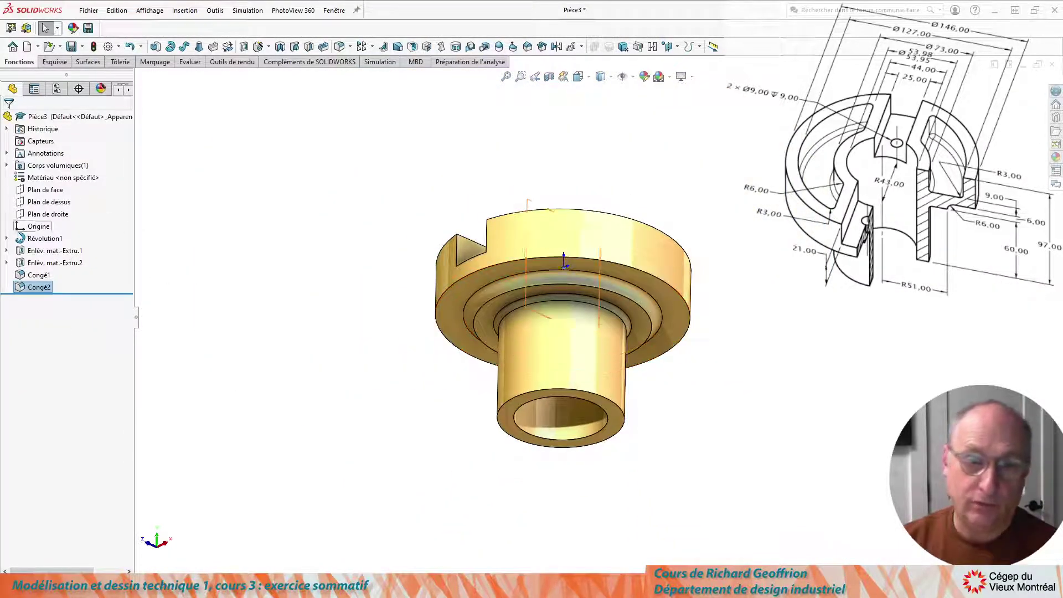
middle_drag(391, 209, 415, 379)
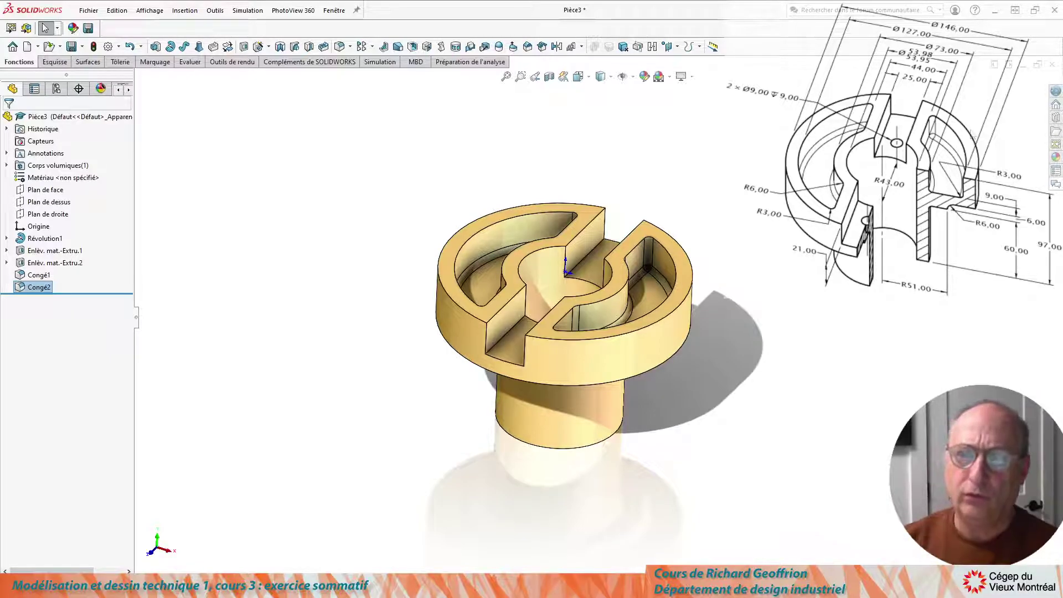
- Start a plain drilled hole on the slot's floor face with Spécification du perçage, using the Ansi Metric standard
middle_drag(629, 214, 610, 310)
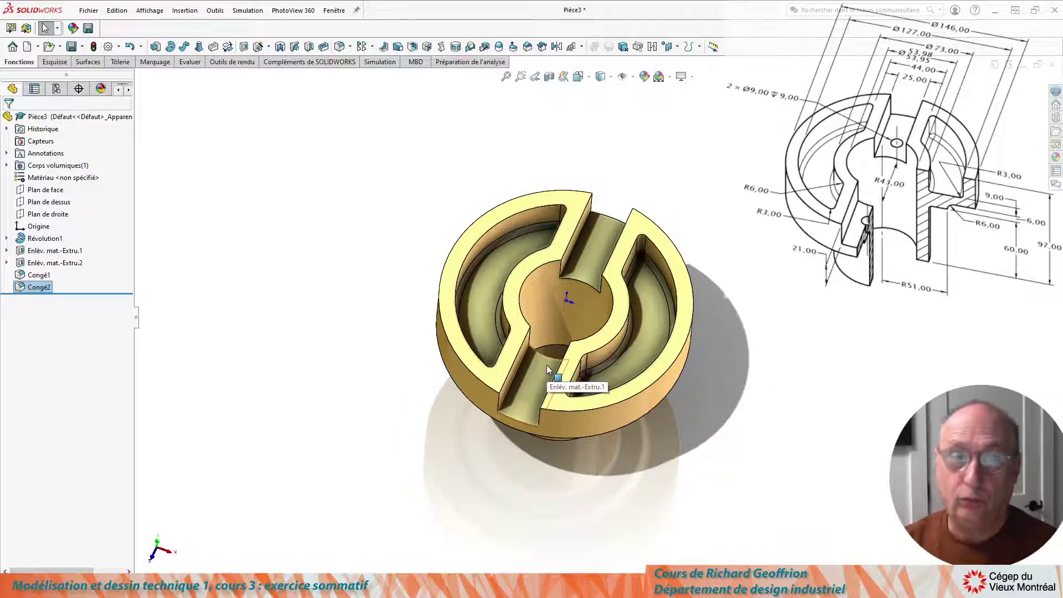
key(ctrl+s)
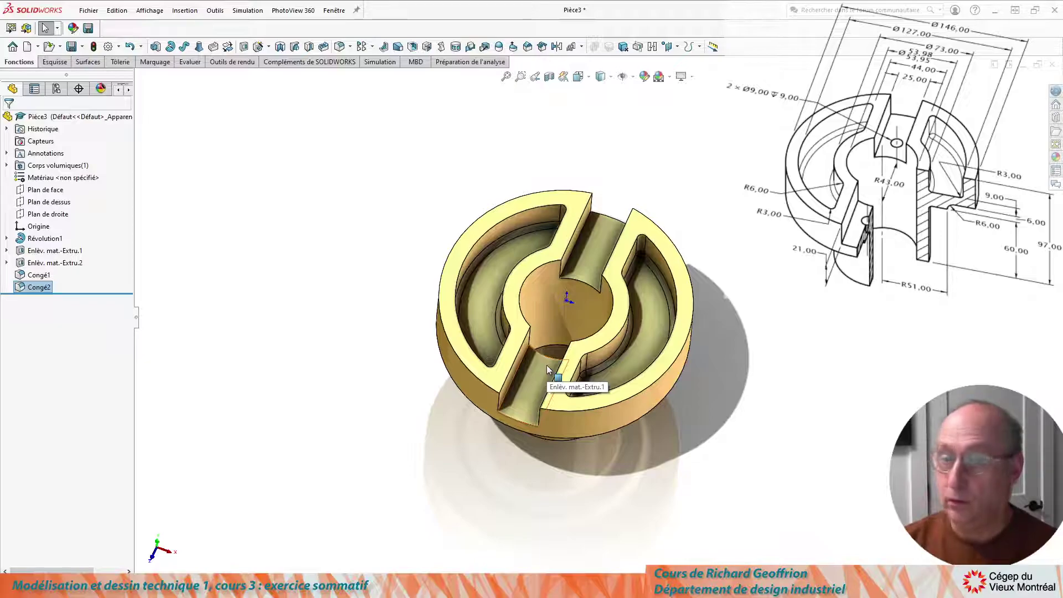
click(588, 262)
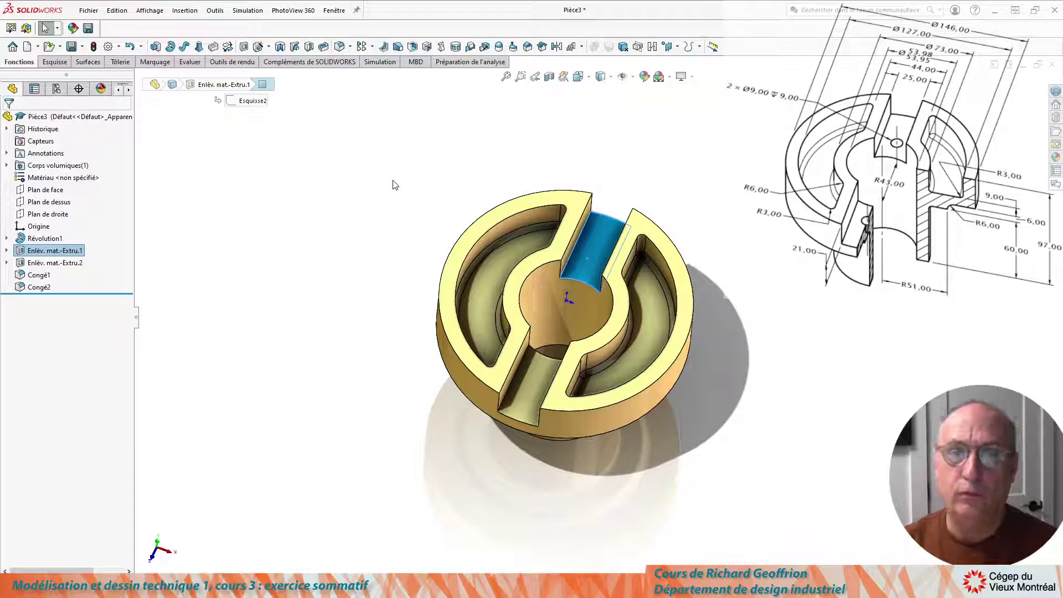
click(258, 48)
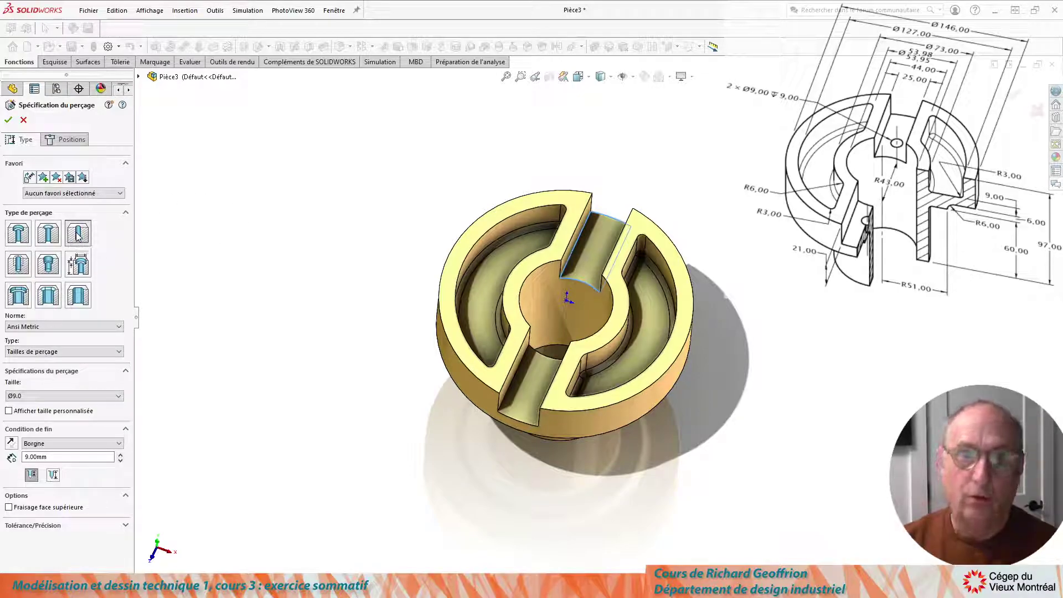
click(94, 327)
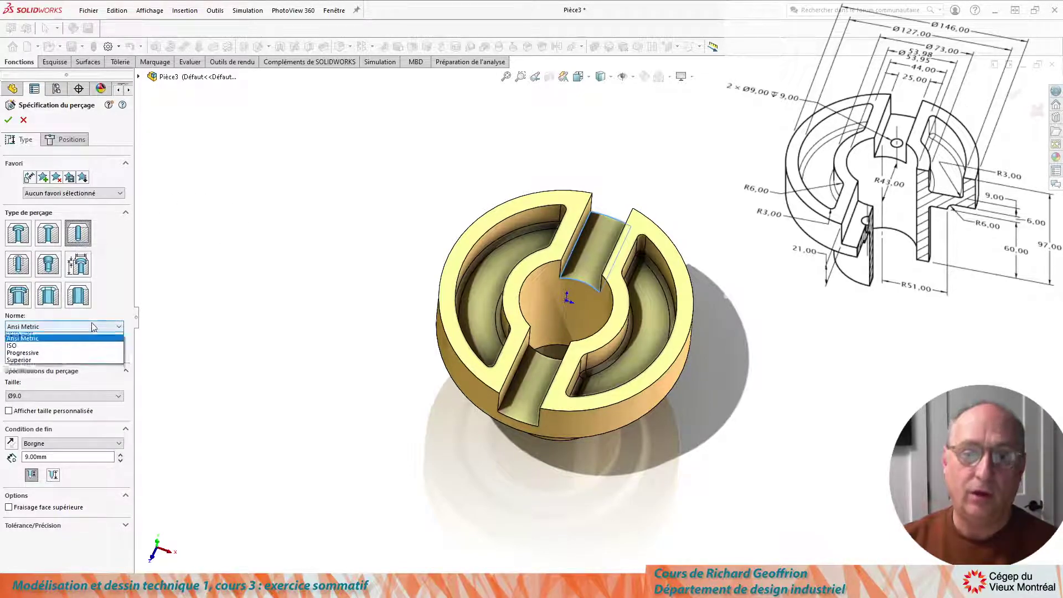
click(31, 333)
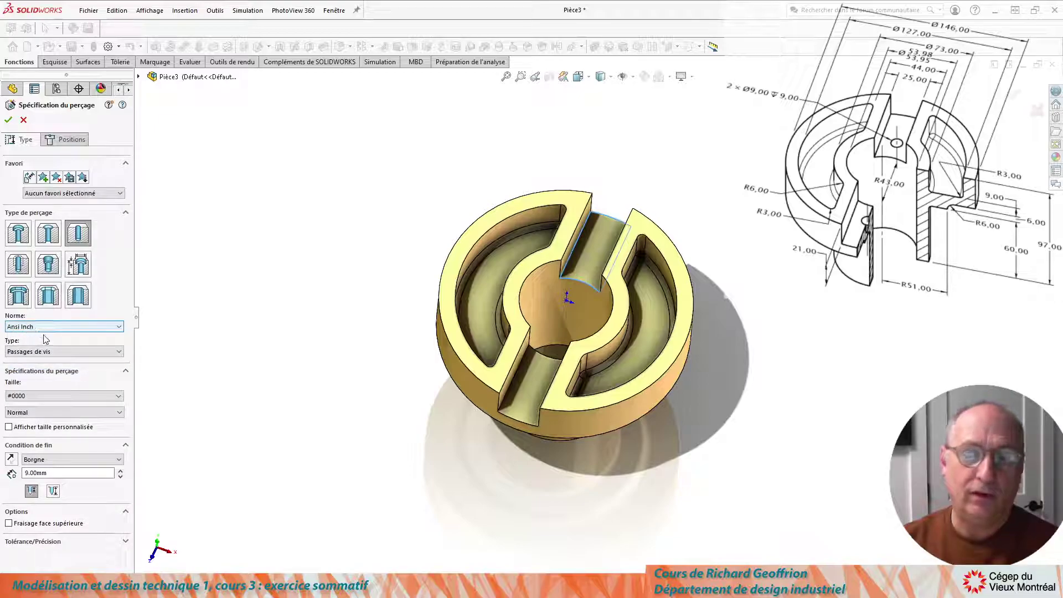
click(59, 328)
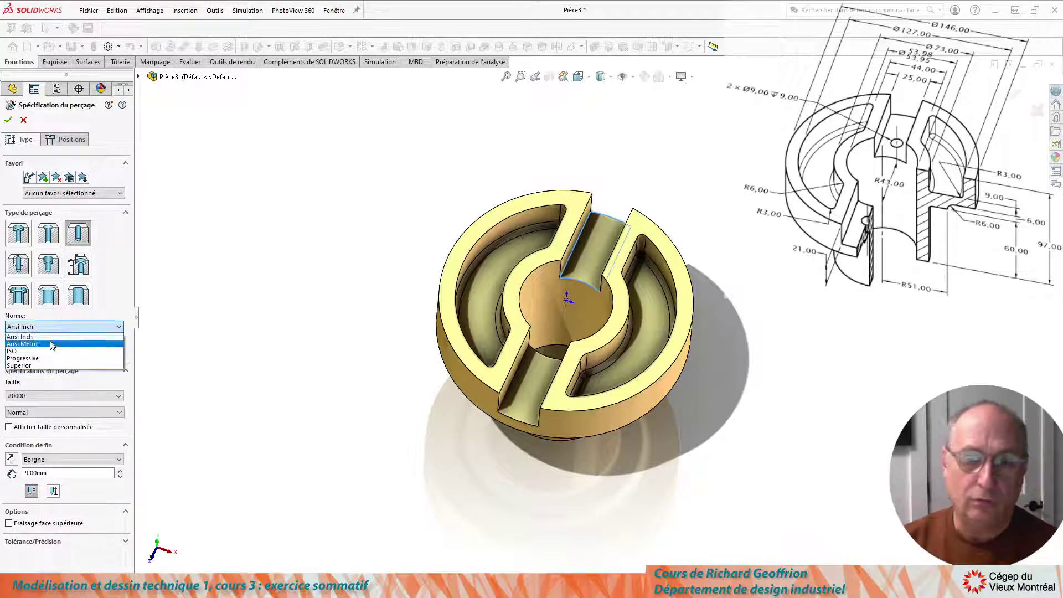
click(52, 344)
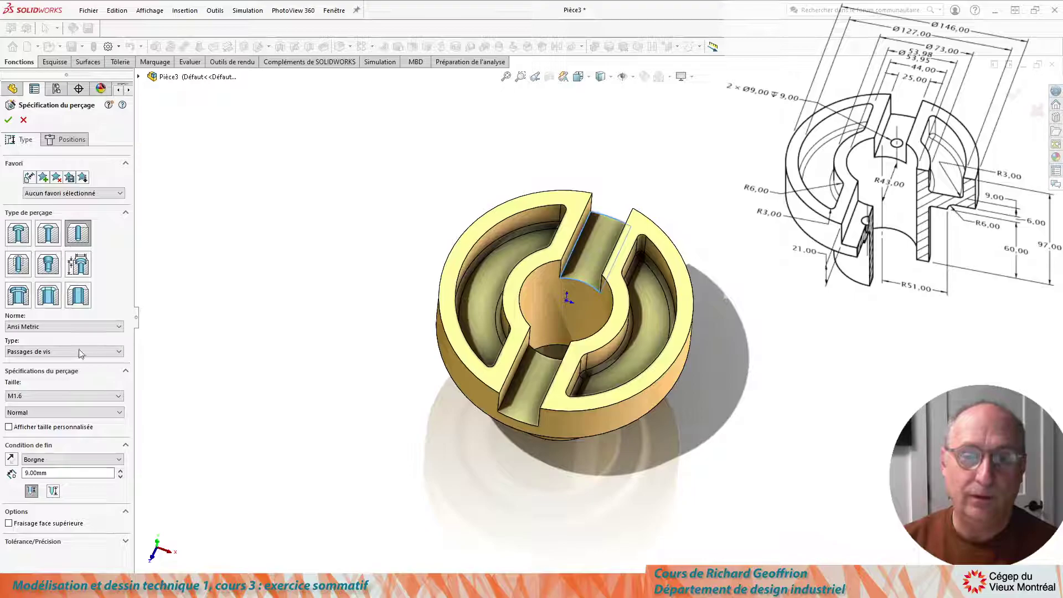
- Set the hole's type to Tailles de perçage and its size to Ø9.0
click(53, 353)
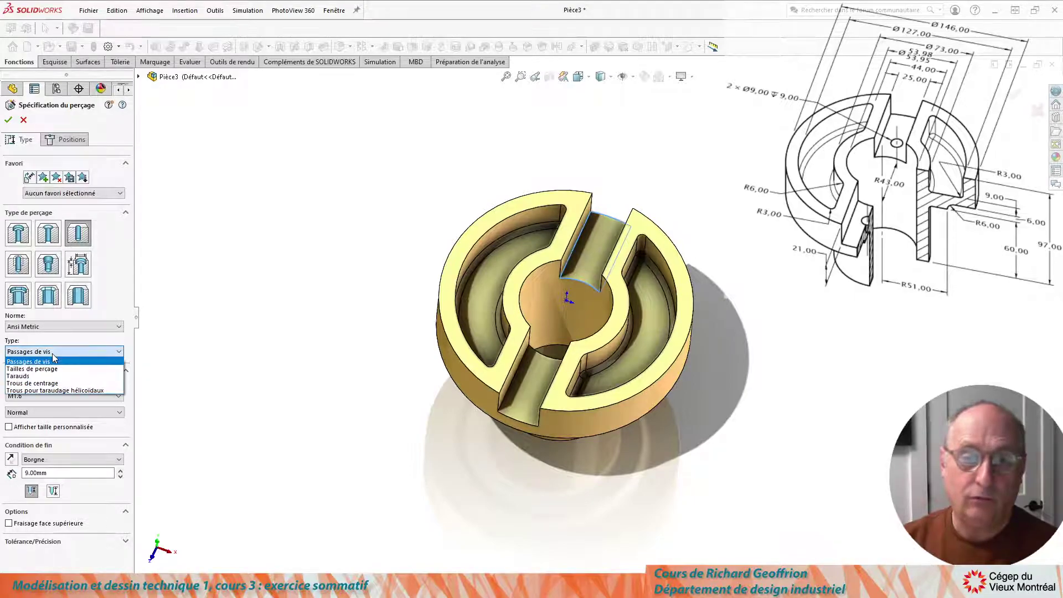
click(31, 369)
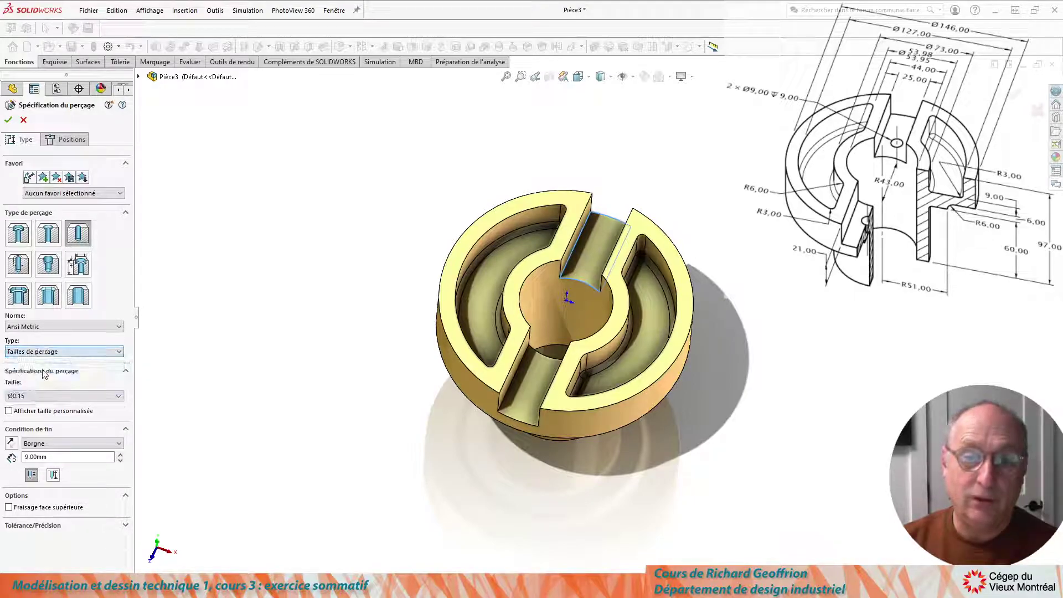
click(48, 396)
scroll(48, 437, down, 8)
scroll(48, 442, down, 15)
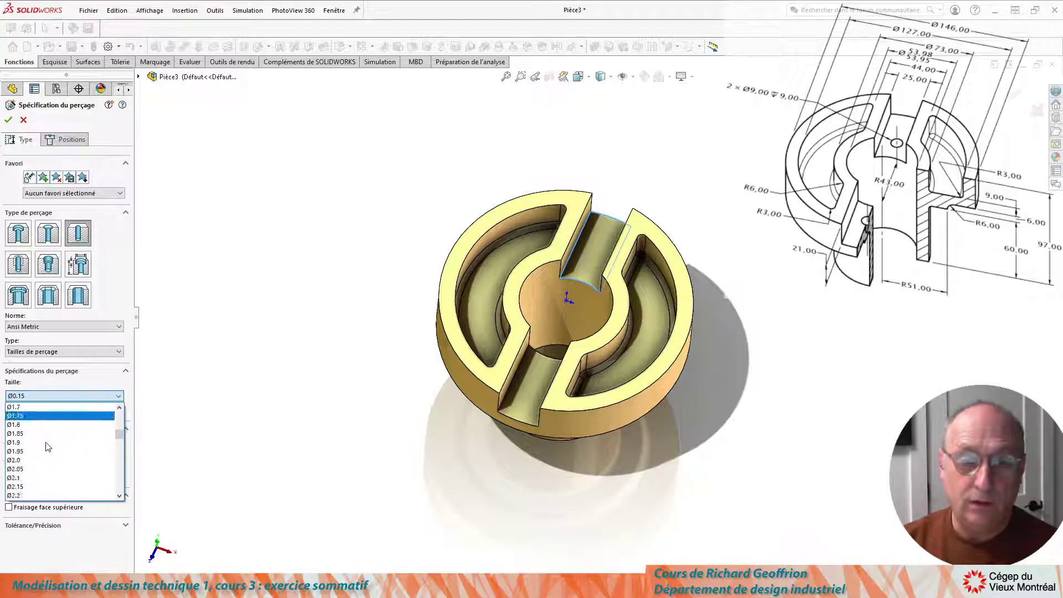
scroll(48, 449, down, 11)
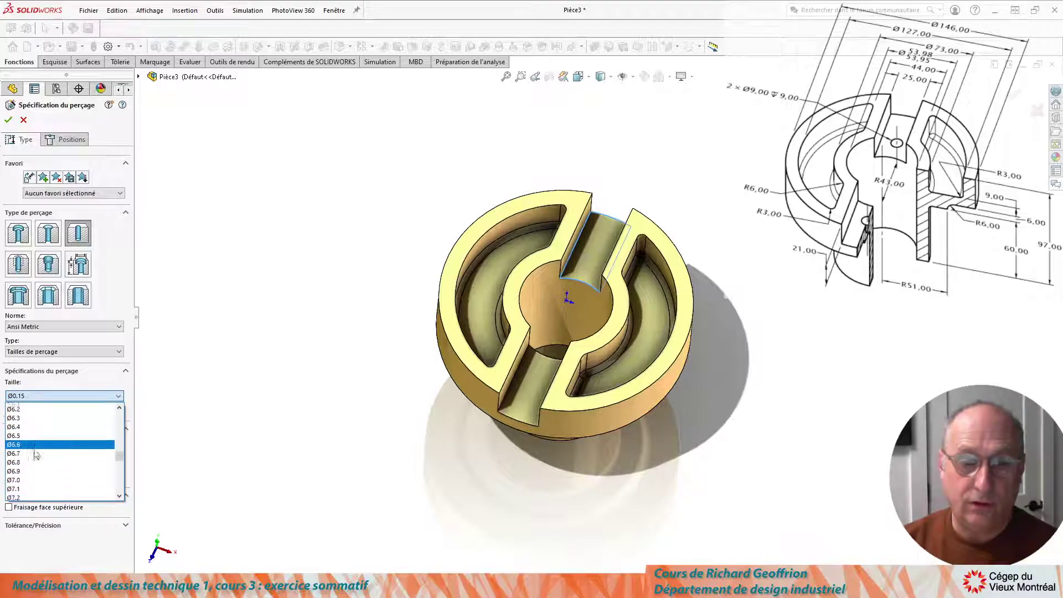
scroll(45, 449, up, 2)
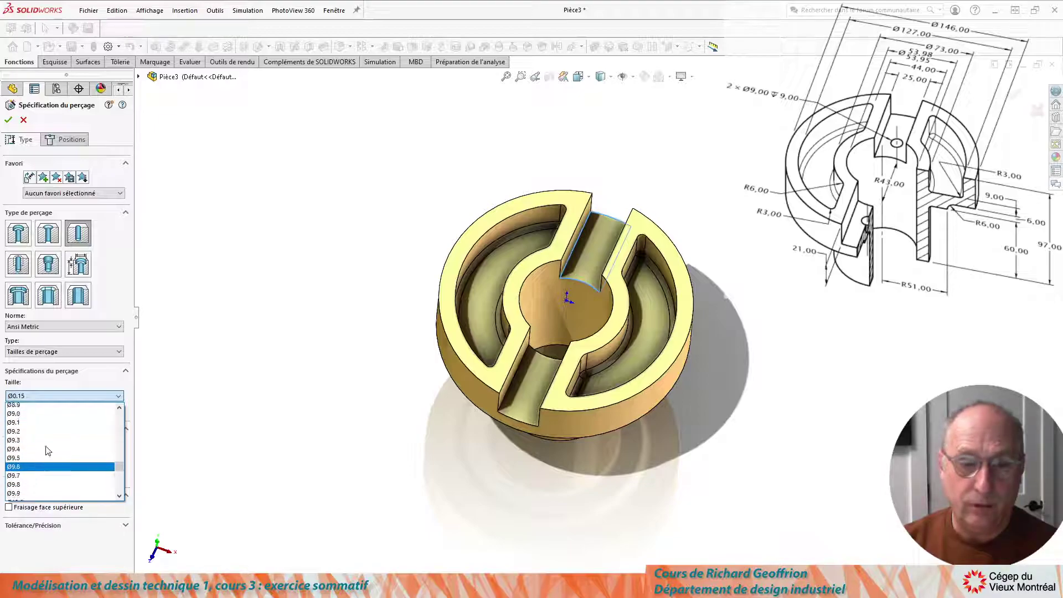
click(42, 427)
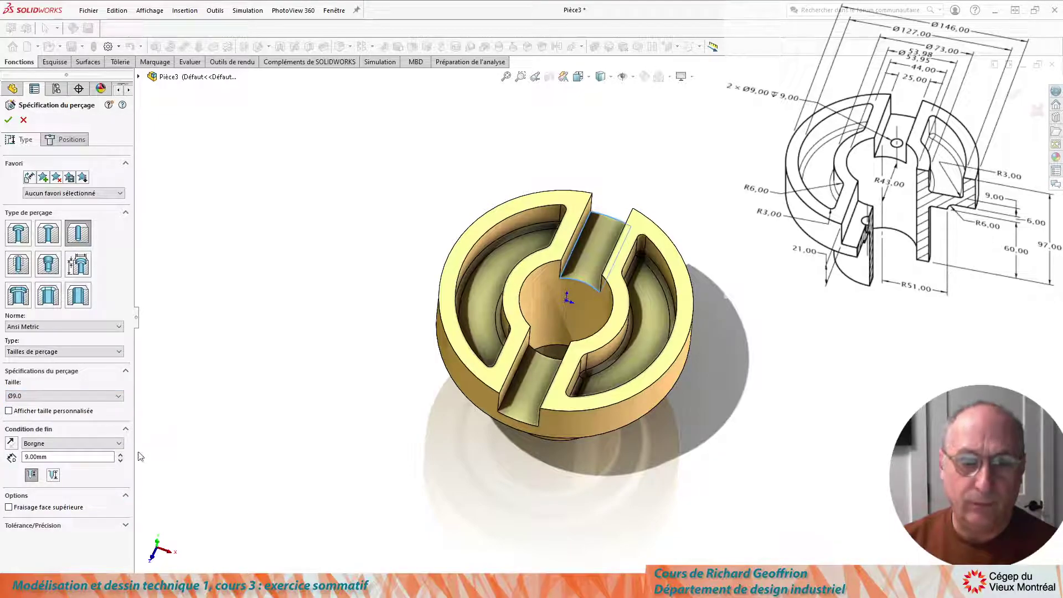
- Set the hole's end condition to Borgne and enable the Fraisage face supérieure option
click(47, 444)
click(60, 454)
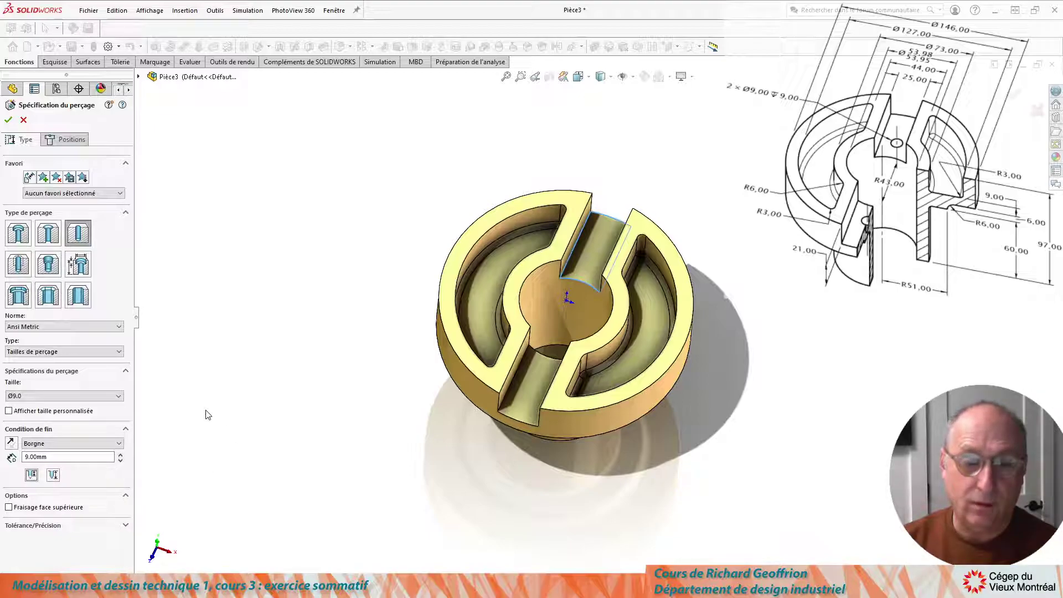
click(9, 508)
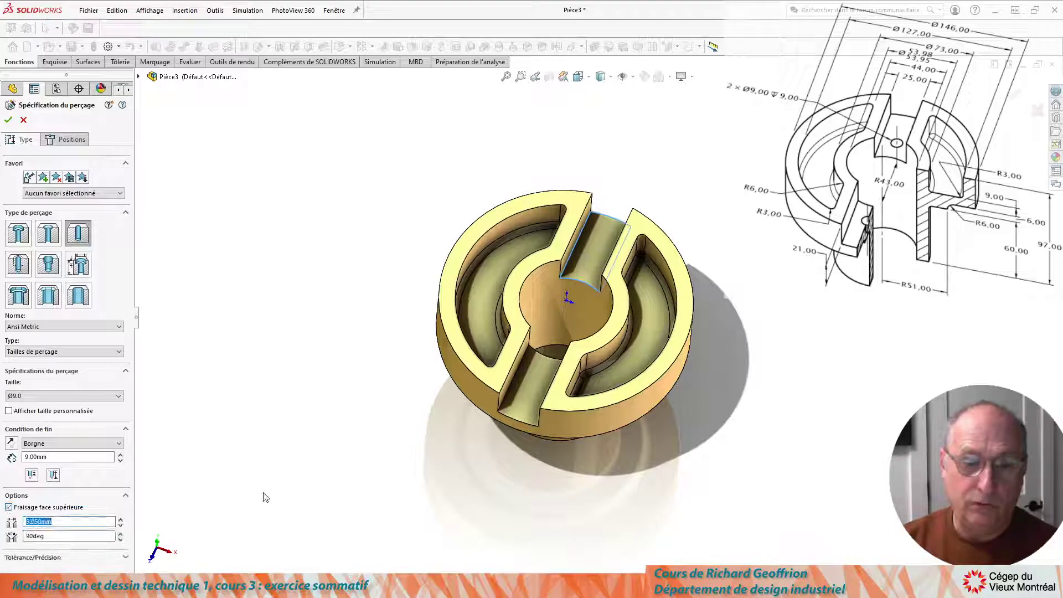
- Turn off the Fraisage face supérieure option and place one hole position on each half of the slot's floor
click(9, 507)
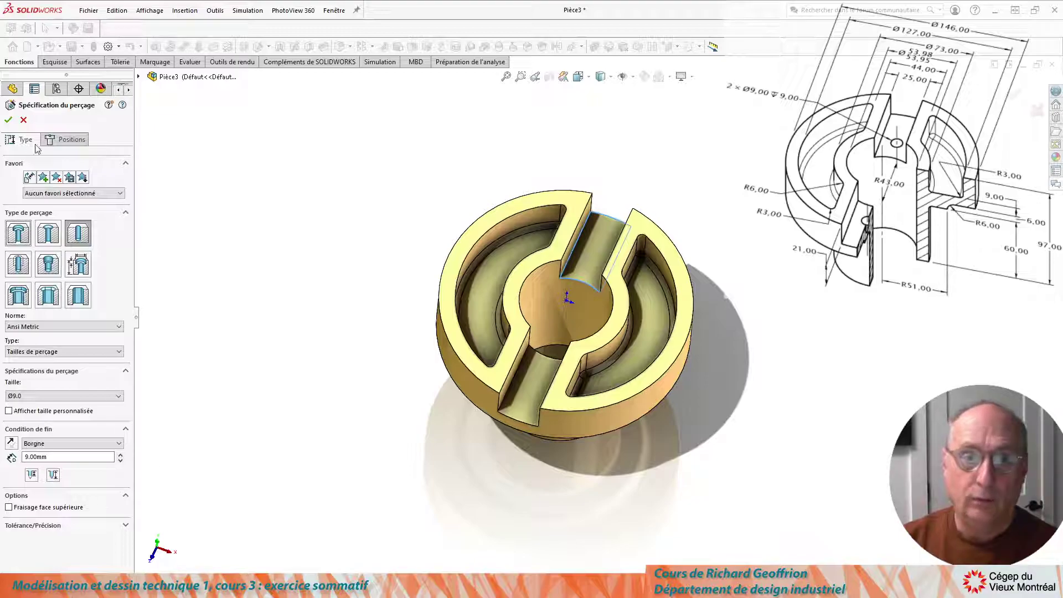
click(73, 141)
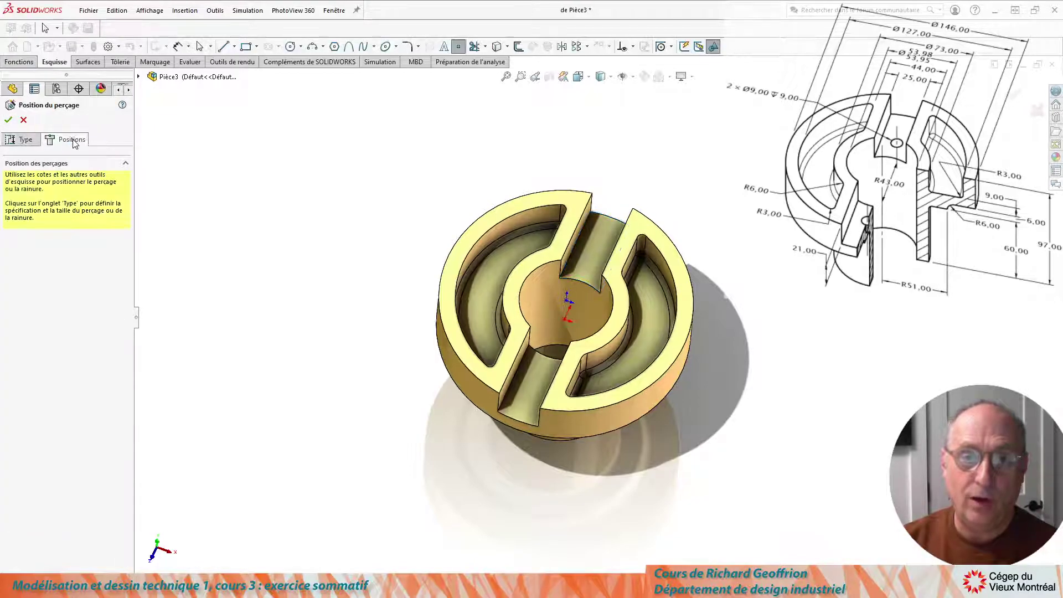
click(593, 257)
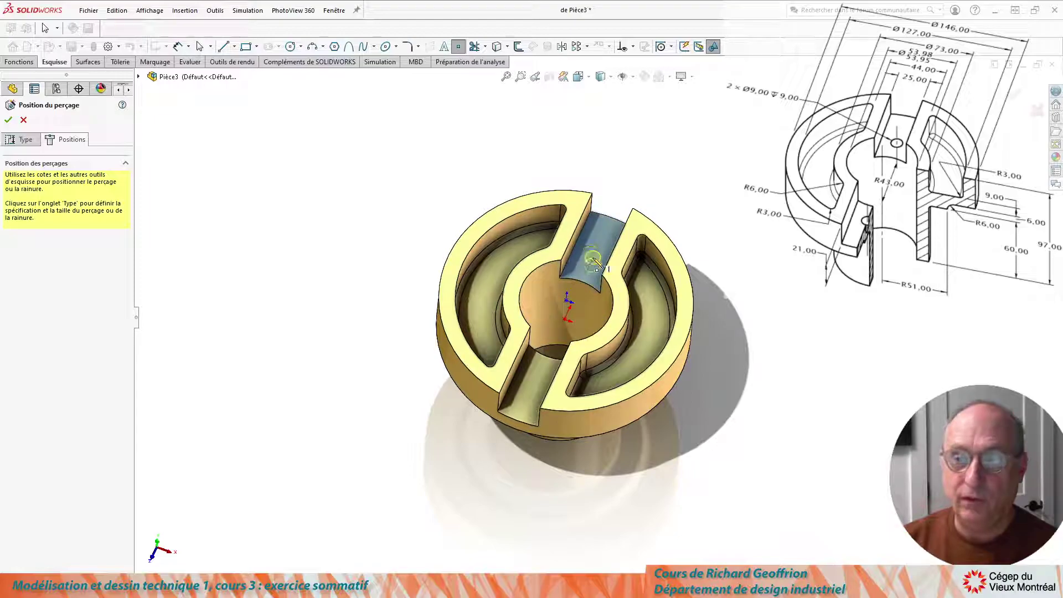
click(536, 378)
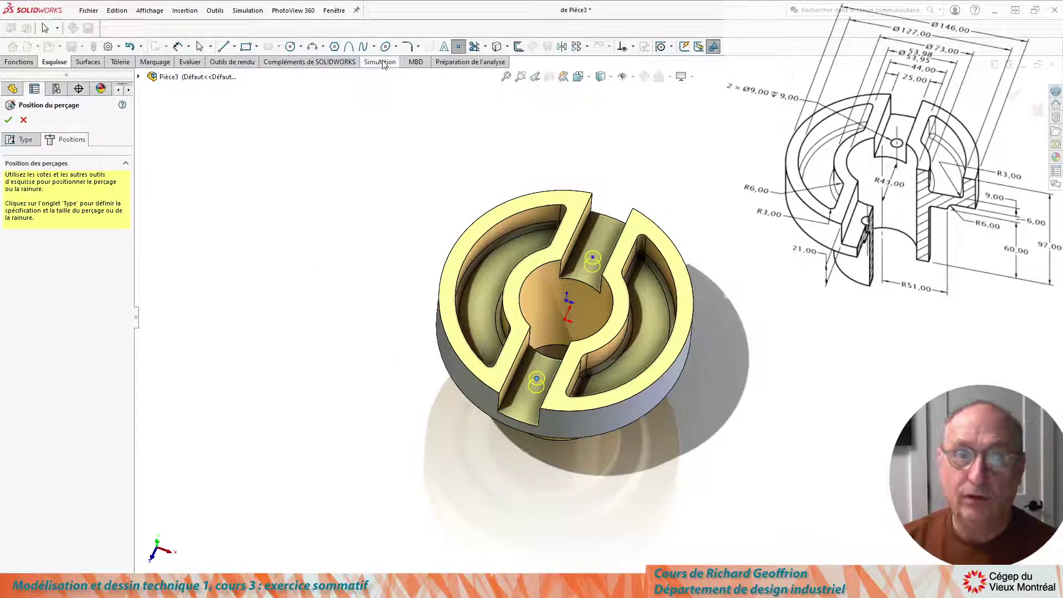
- In the hole position sketch, draw a circle of 43 mm radius (Ø86) centred on the origin
click(289, 48)
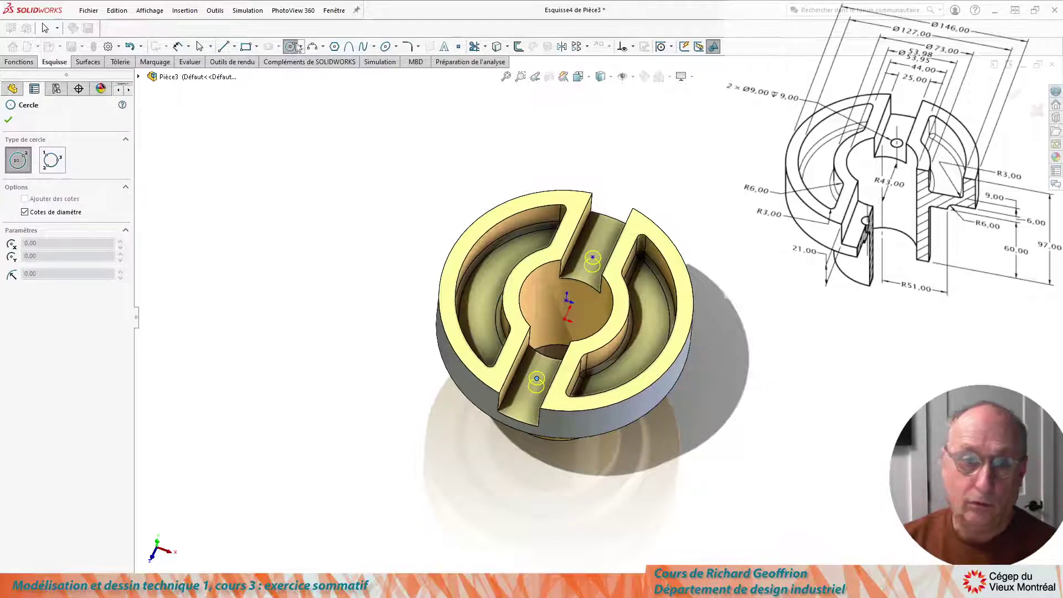
click(569, 331)
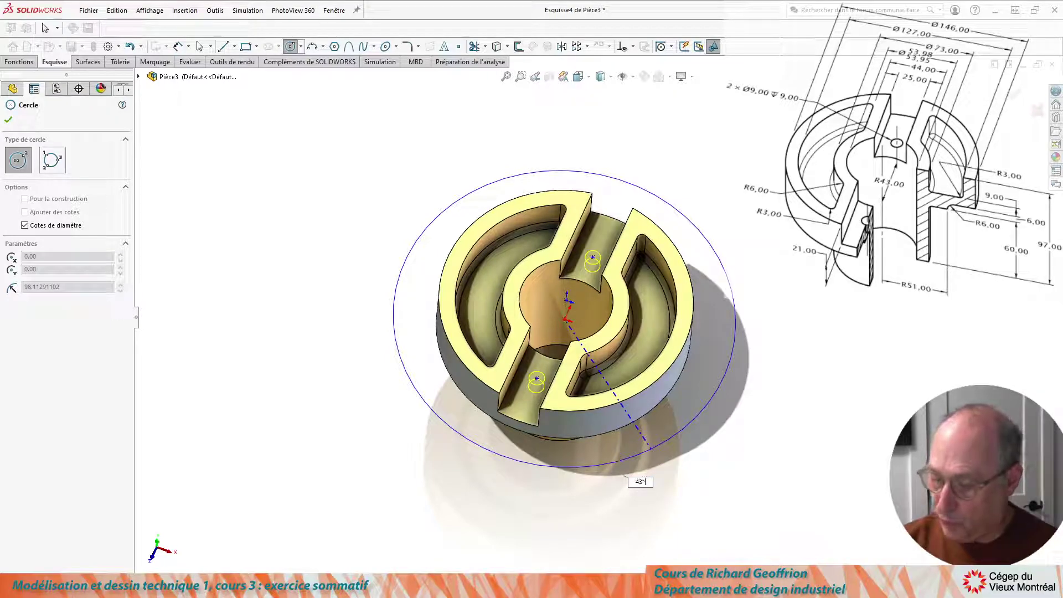
text(43)
key(Return)
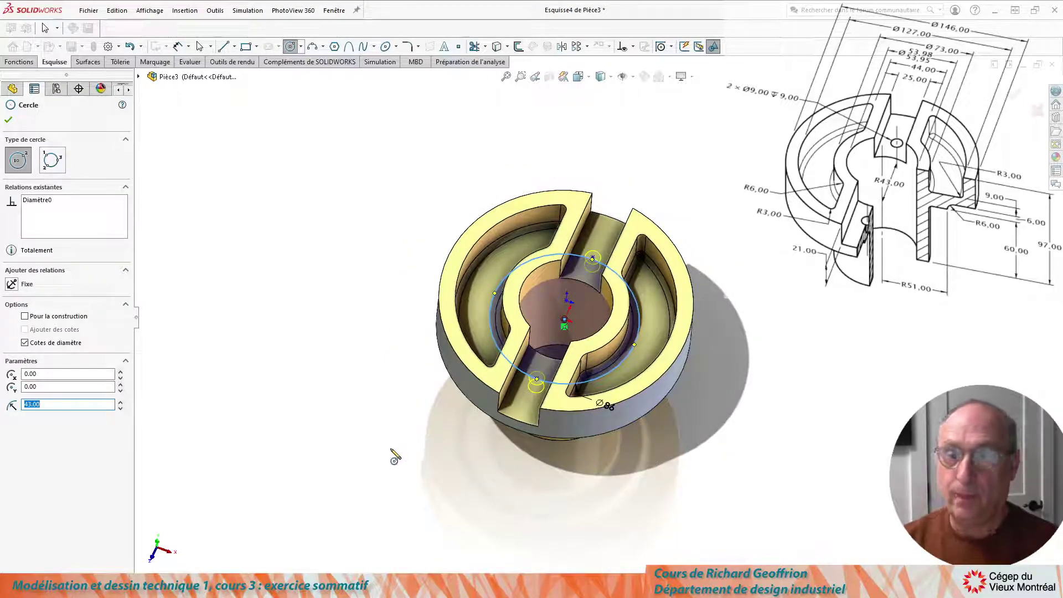
key(Escape)
- Align both hole points and the circle's centre with a Verticale relation
scroll(570, 261, down, 3)
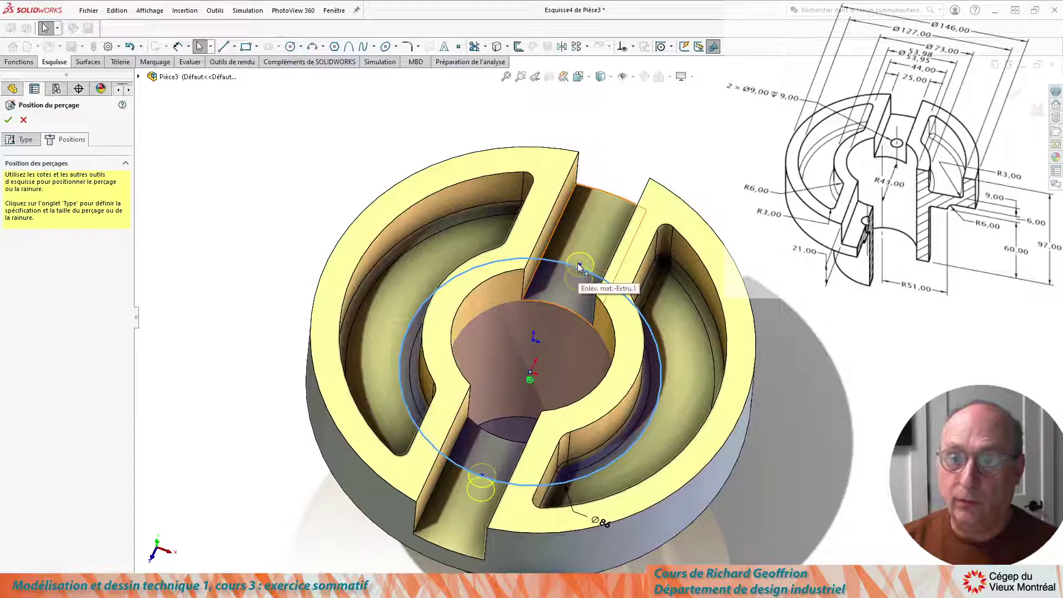
click(579, 264)
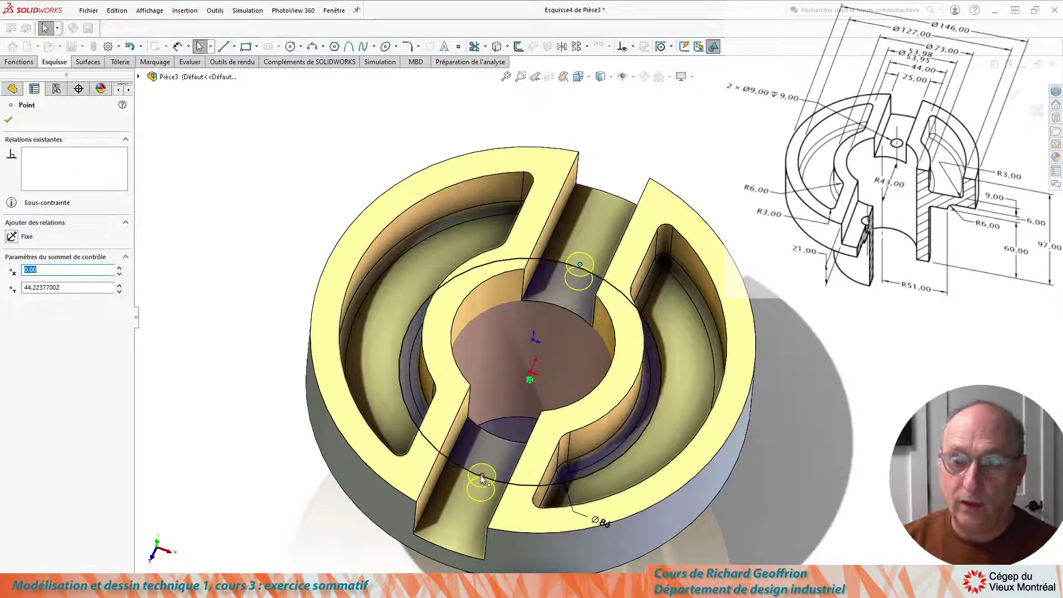
ctrl+click(481, 476)
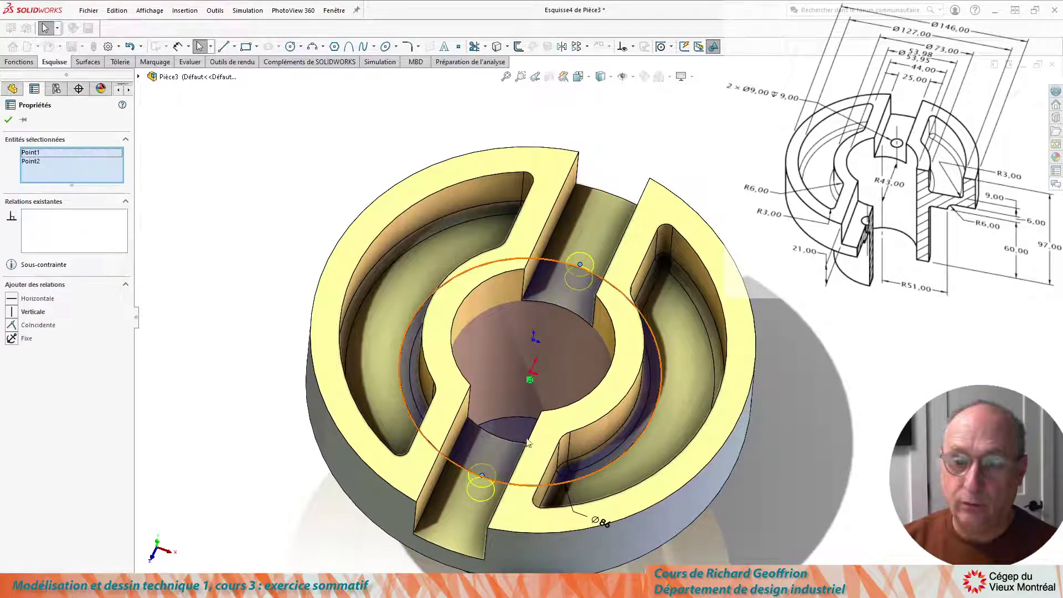
click(529, 371)
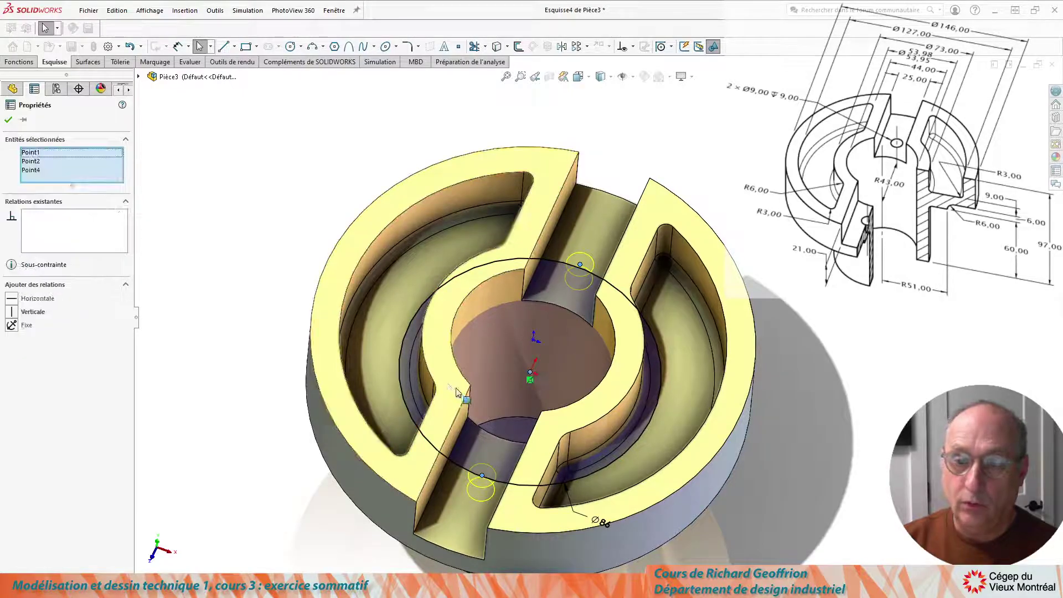
click(13, 313)
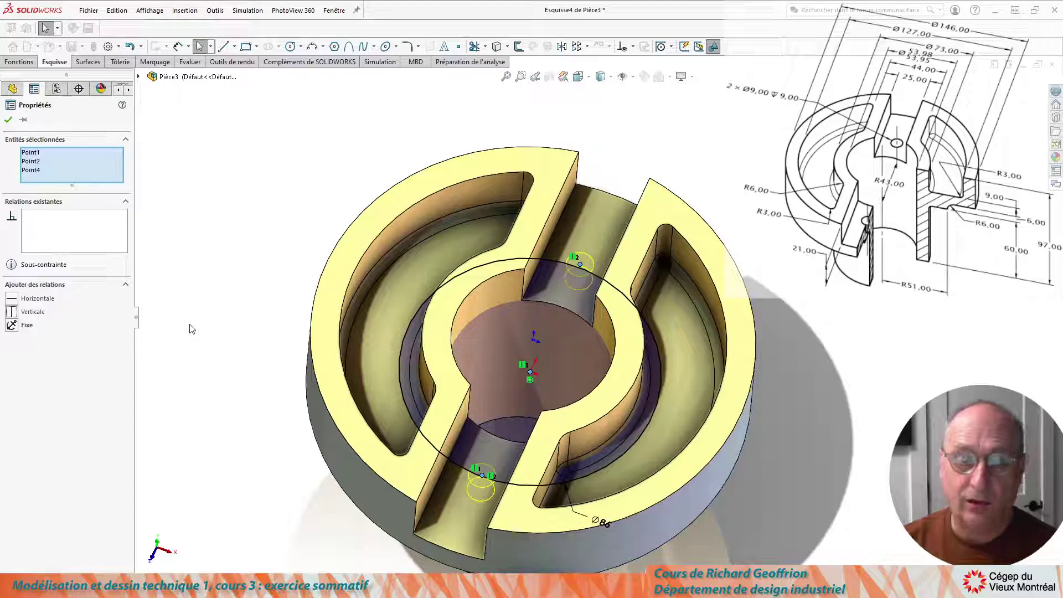
click(8, 121)
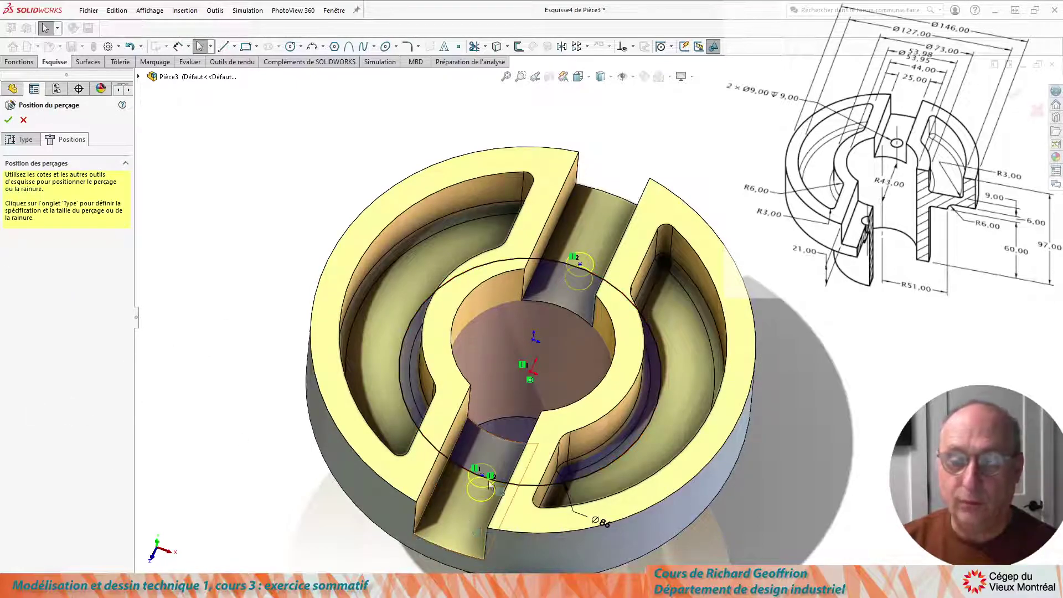
- Move the front hole point outward along the slot and make it coincident with the Ø86 circle
mouse_move(483, 473)
mouse_down()
mouse_move(455, 529)
mouse_move(460, 521)
mouse_up()
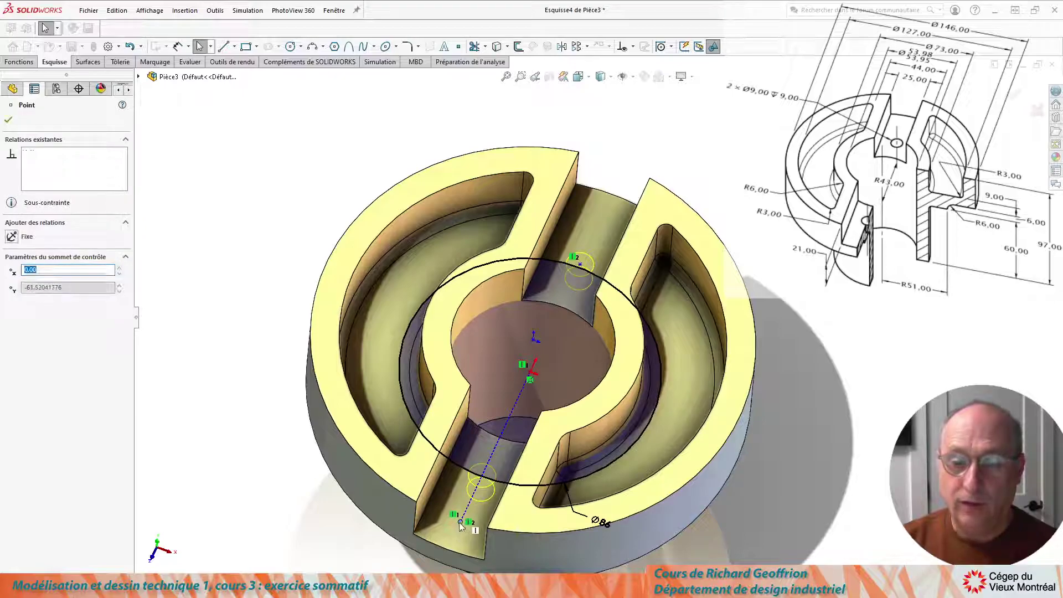
ctrl+click(463, 471)
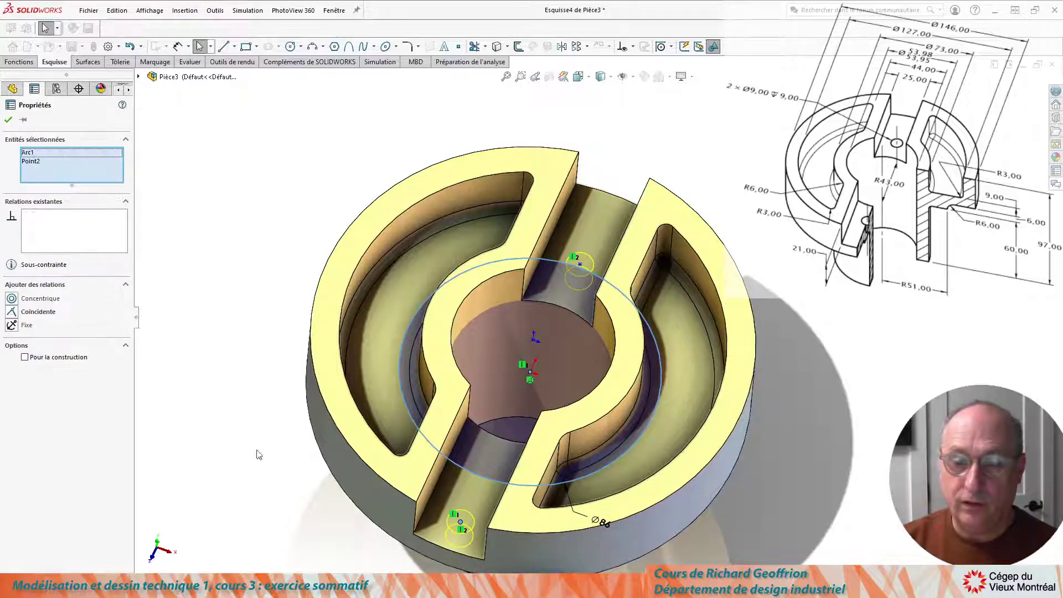
click(11, 312)
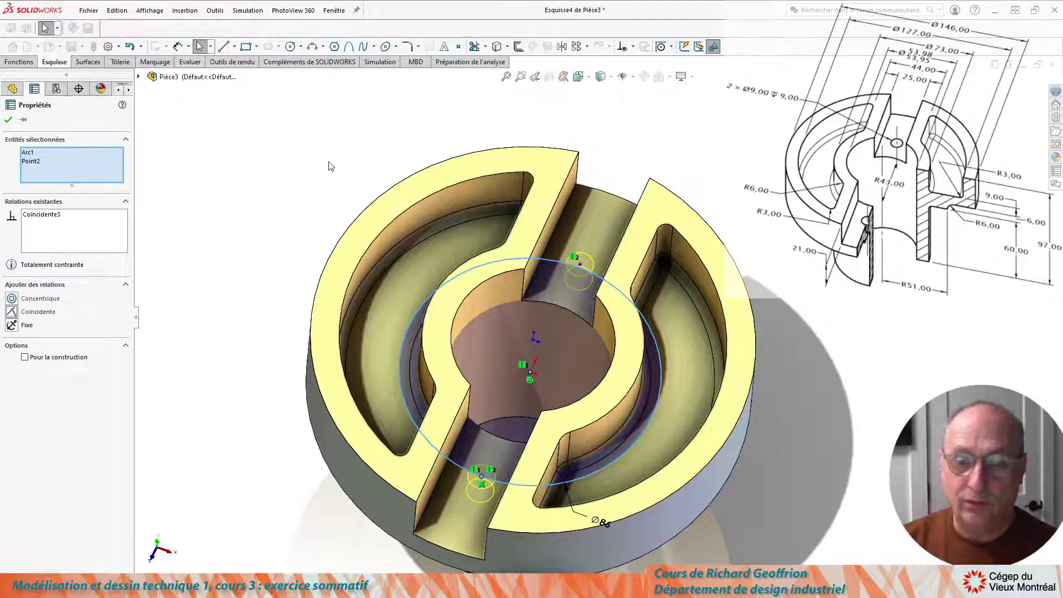
key(Escape)
- Make the rear hole point coincident with the Ø86 circle as well, and complete the hole feature
drag(579, 265, 637, 141)
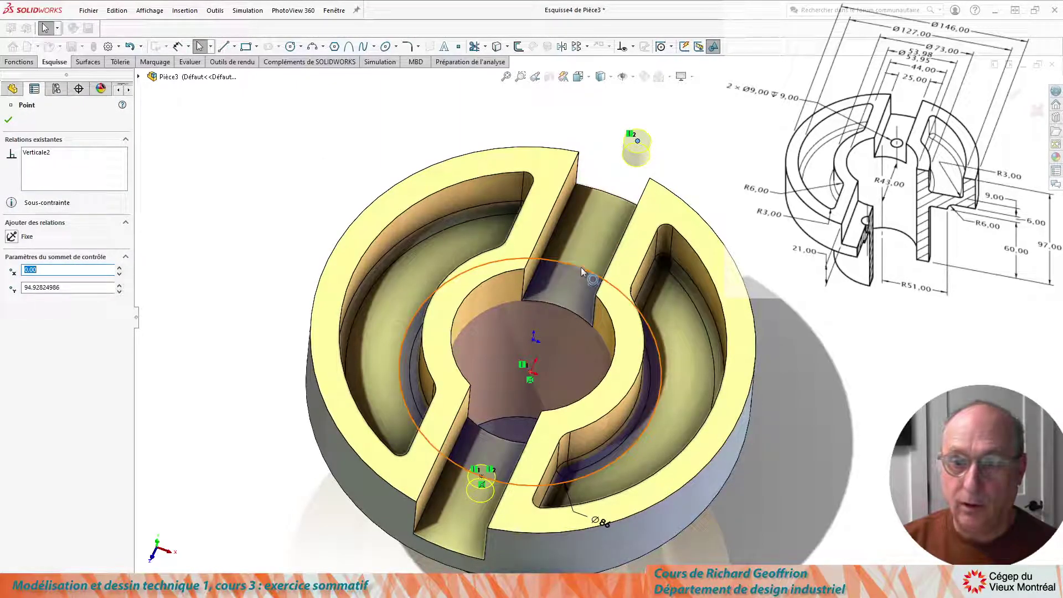
ctrl+click(580, 267)
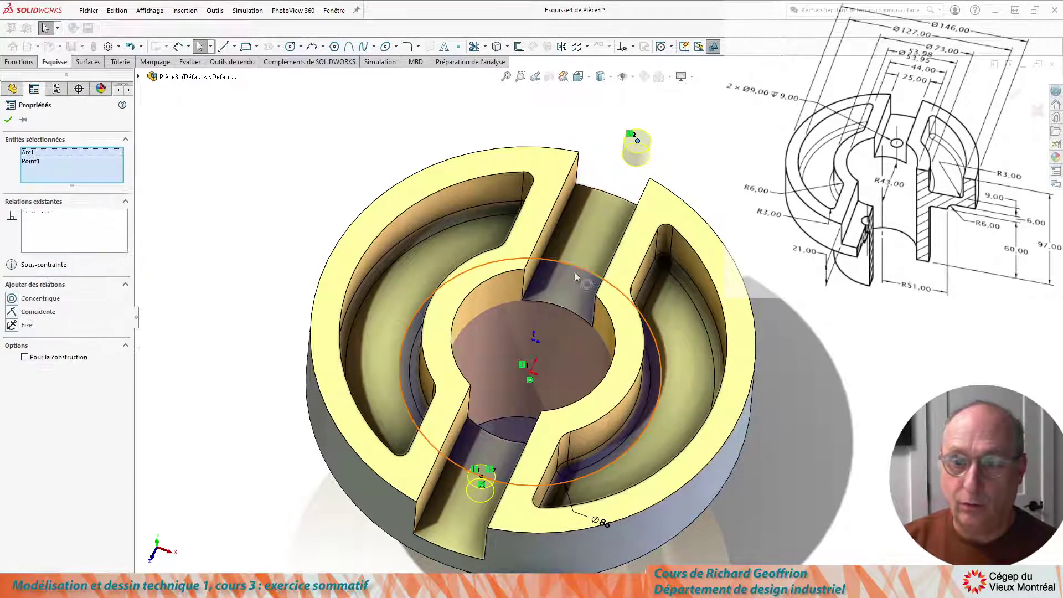
click(29, 316)
click(223, 329)
middle_drag(520, 332, 500, 311)
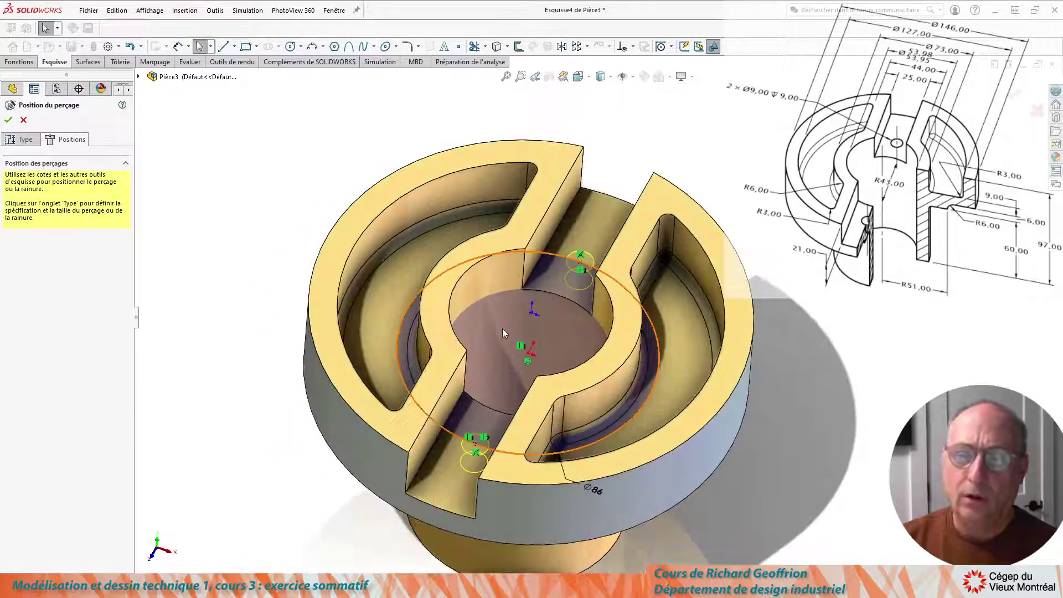
scroll(502, 328, up, 3)
scroll(589, 415, down, 2)
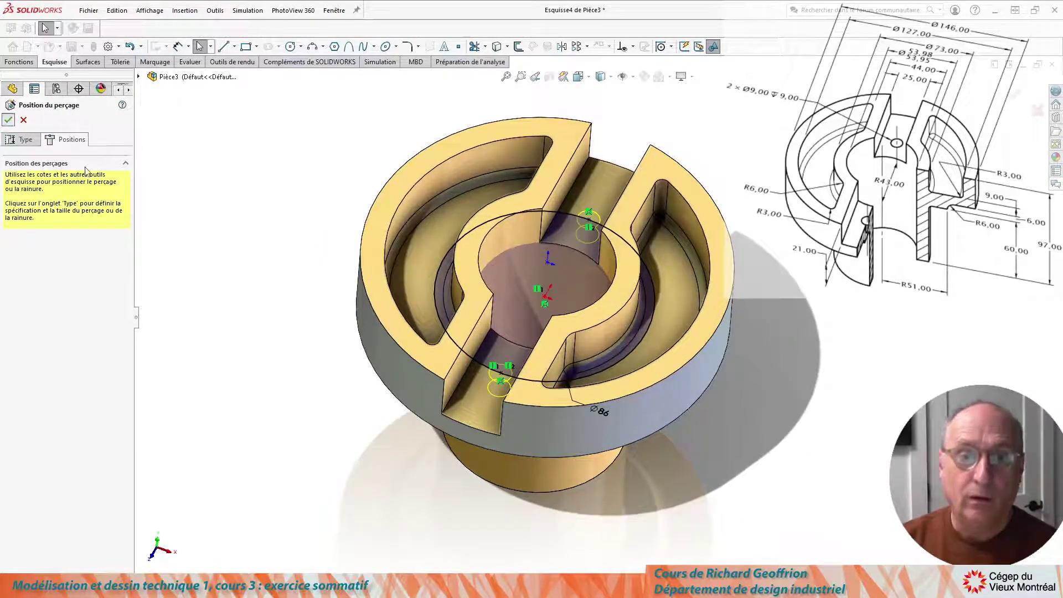
click(8, 120)
- Show a section view of the part cut along Plan de droite, through both drilled holes
middle_drag(277, 277, 415, 234)
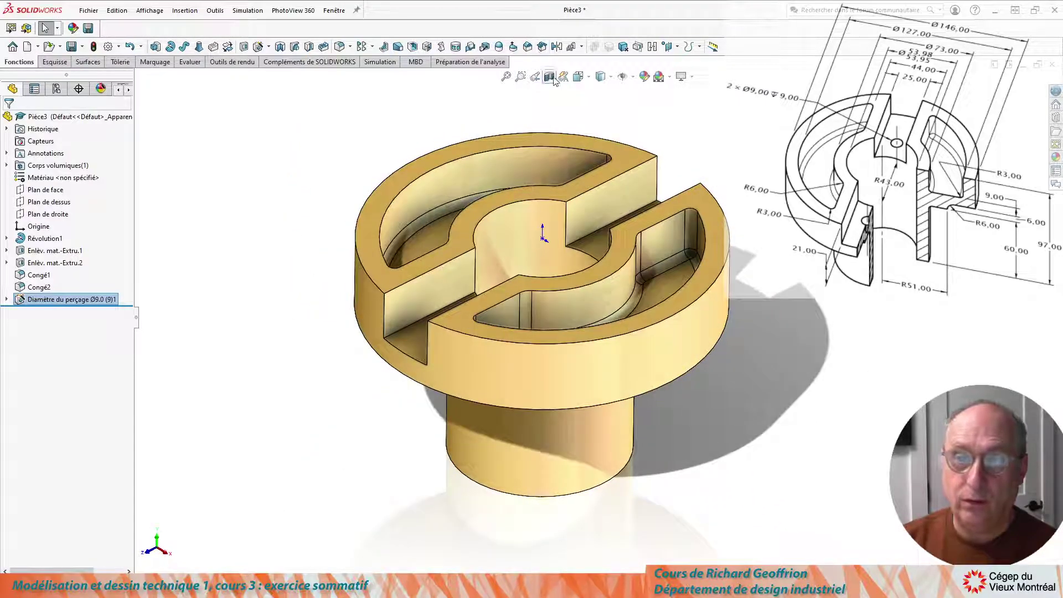
click(549, 77)
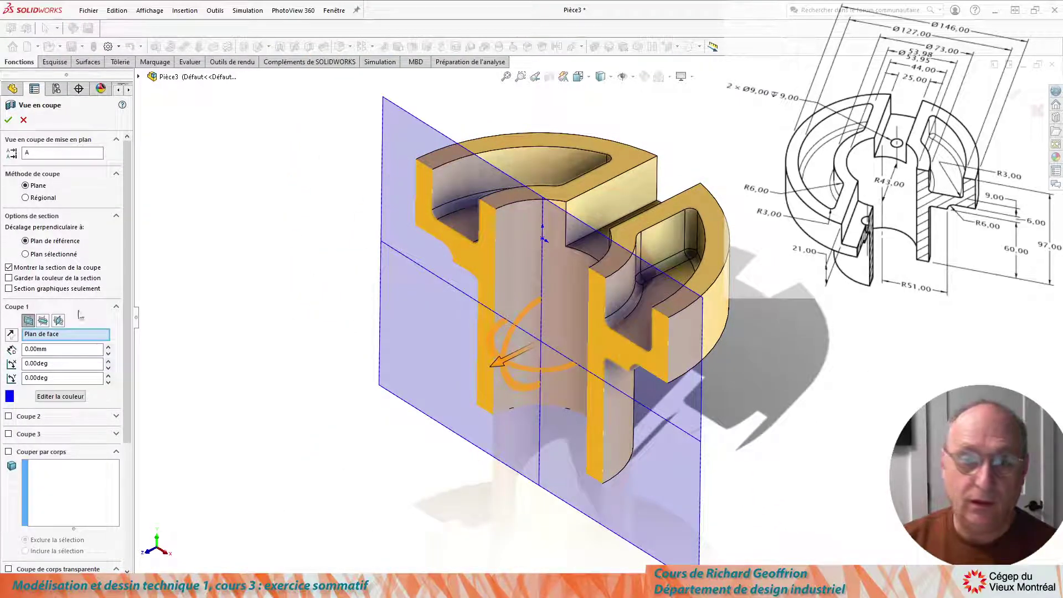
click(44, 321)
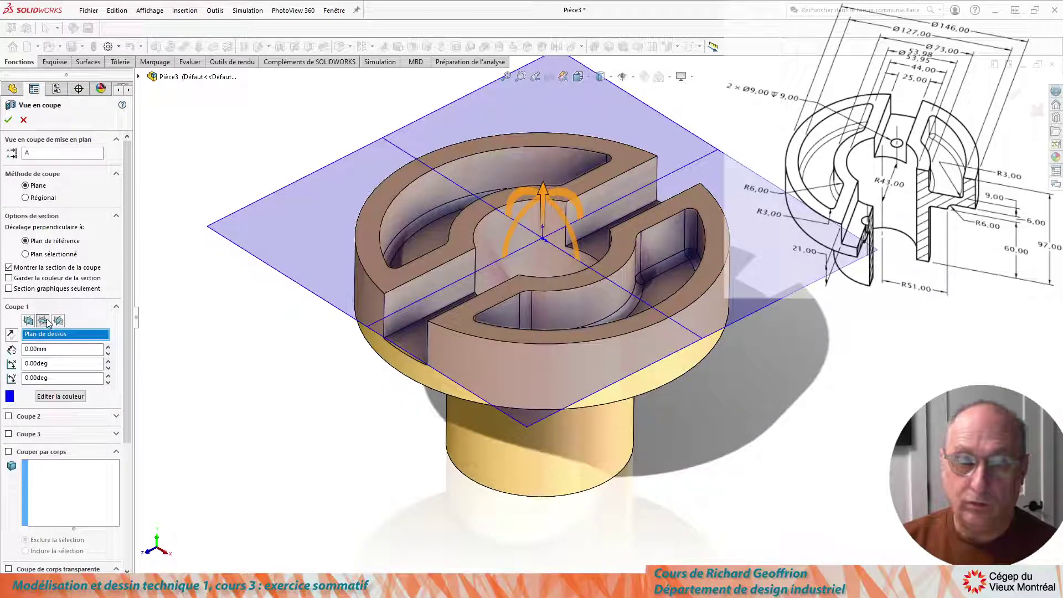
click(58, 321)
middle_drag(299, 266, 337, 278)
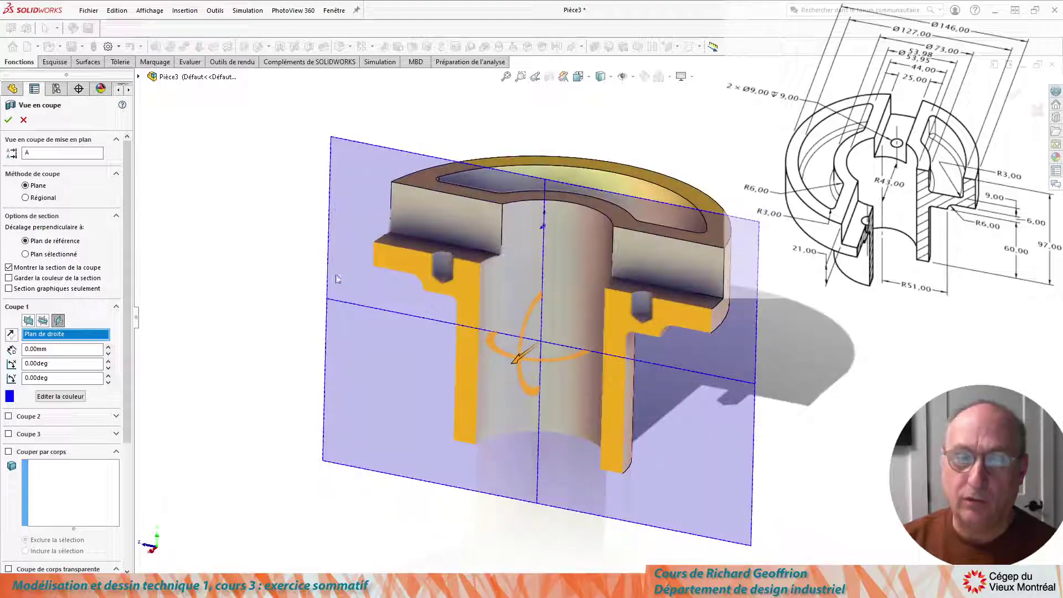
click(9, 121)
- Inspect the profile of the two blind holes in the section, and turn the section view off
scroll(546, 303, down, 6)
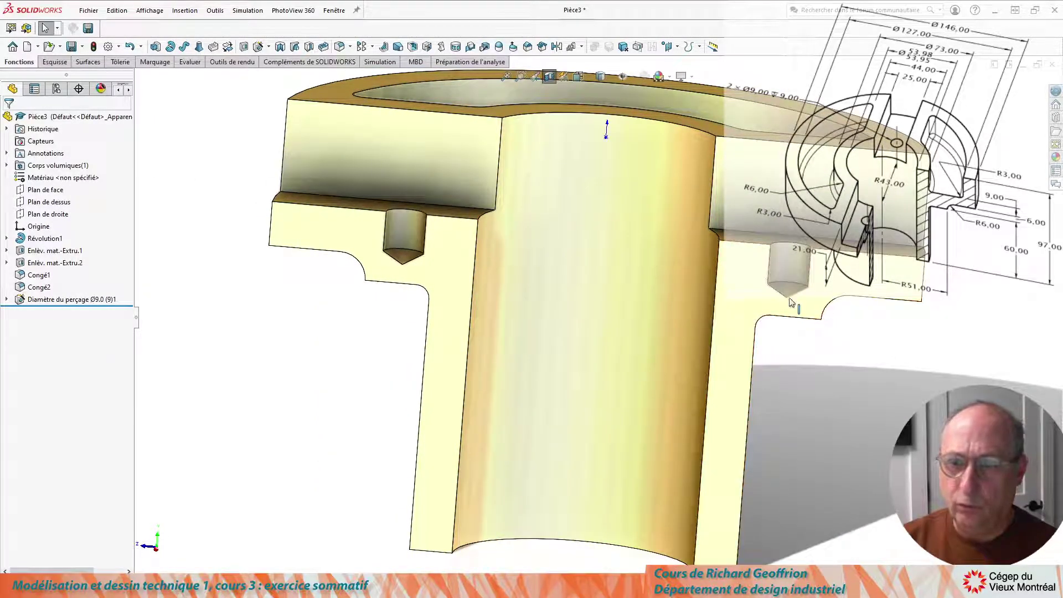
mouse_move(515, 238)
middle_down()
mouse_move(481, 280)
mouse_move(517, 268)
mouse_move(446, 231)
mouse_move(504, 245)
middle_up()
scroll(480, 280, up, 5)
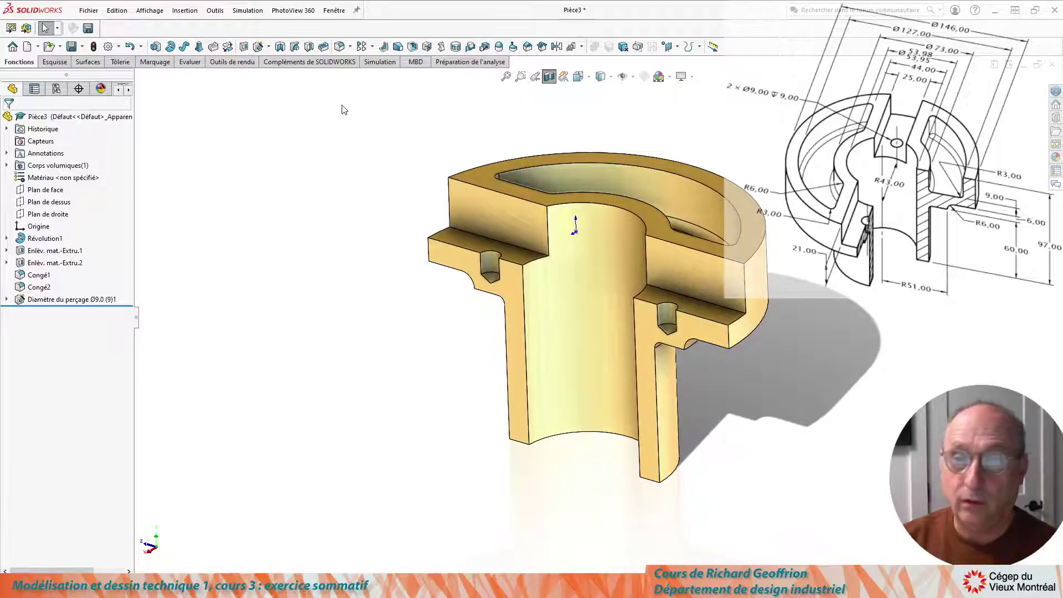
click(548, 76)
middle_drag(348, 241, 367, 368)
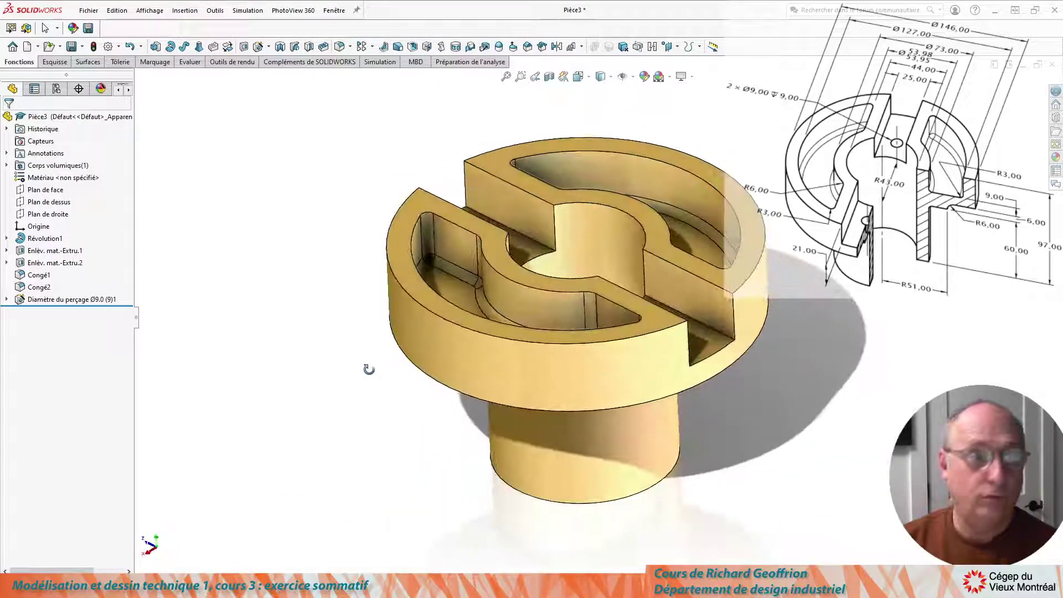